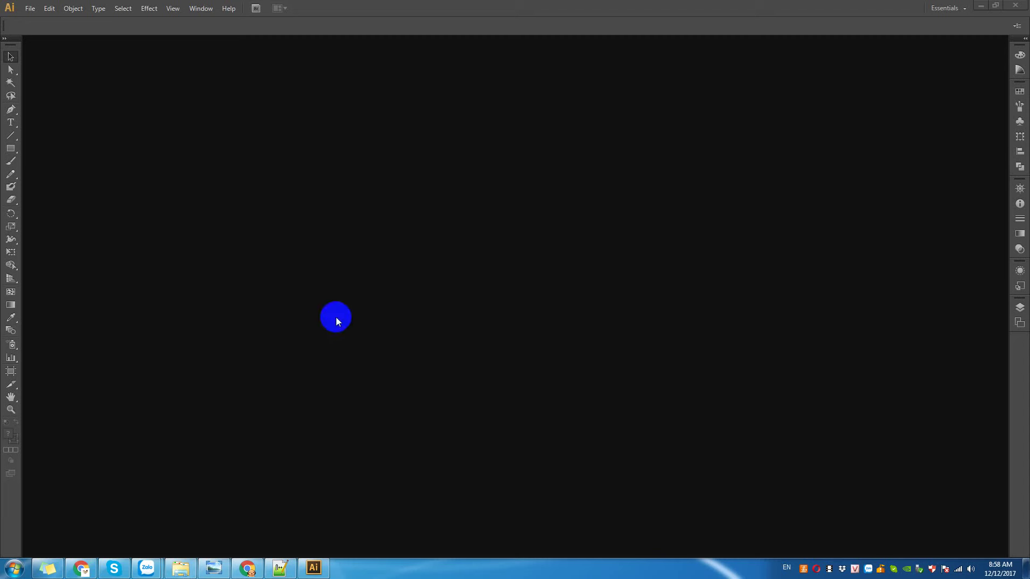
Create a new 1280 × 728 px document from File > New.
click(30, 9)
click(44, 21)
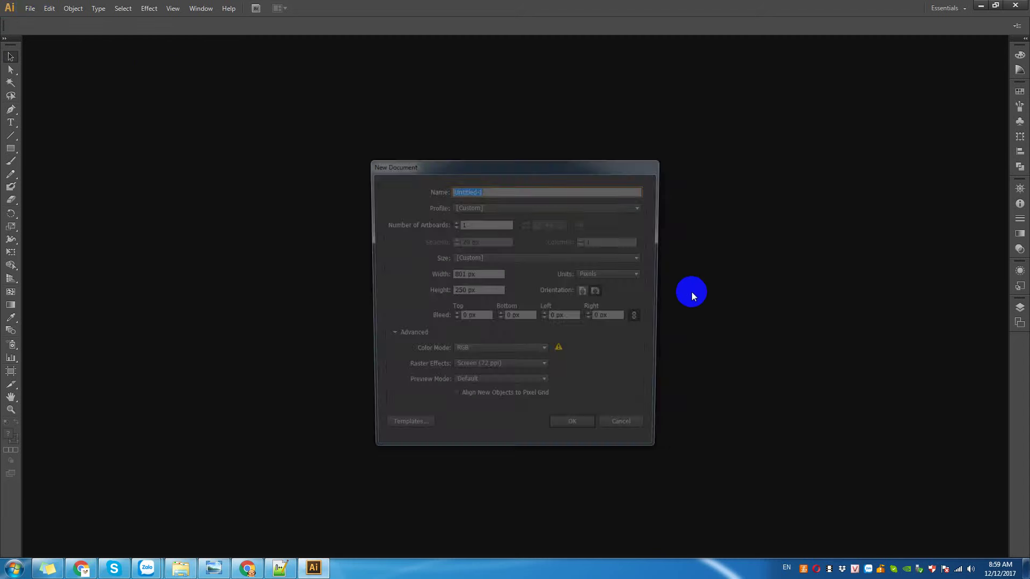
double_click(462, 275)
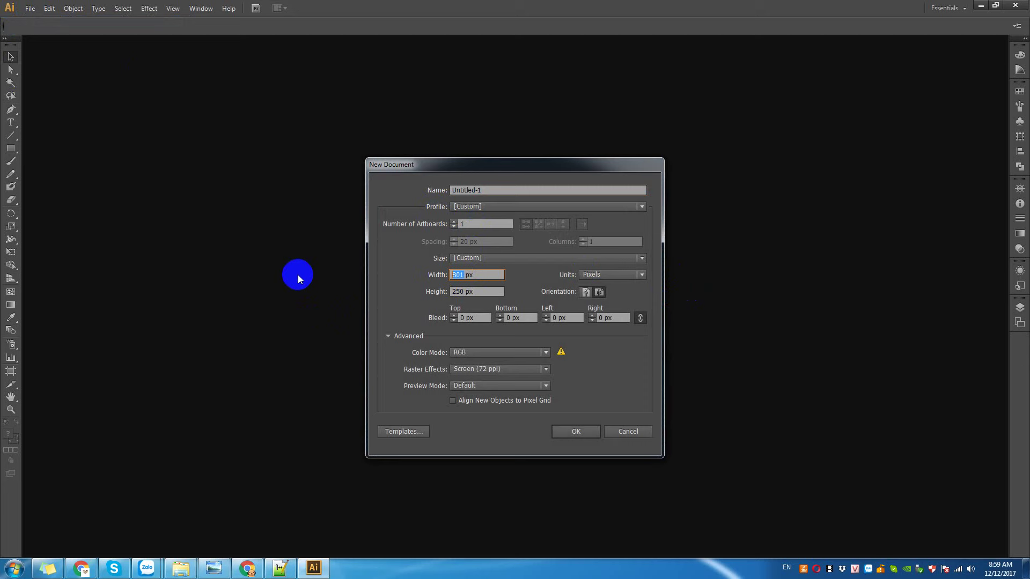
text(1280)
key(Tab)
text(728)
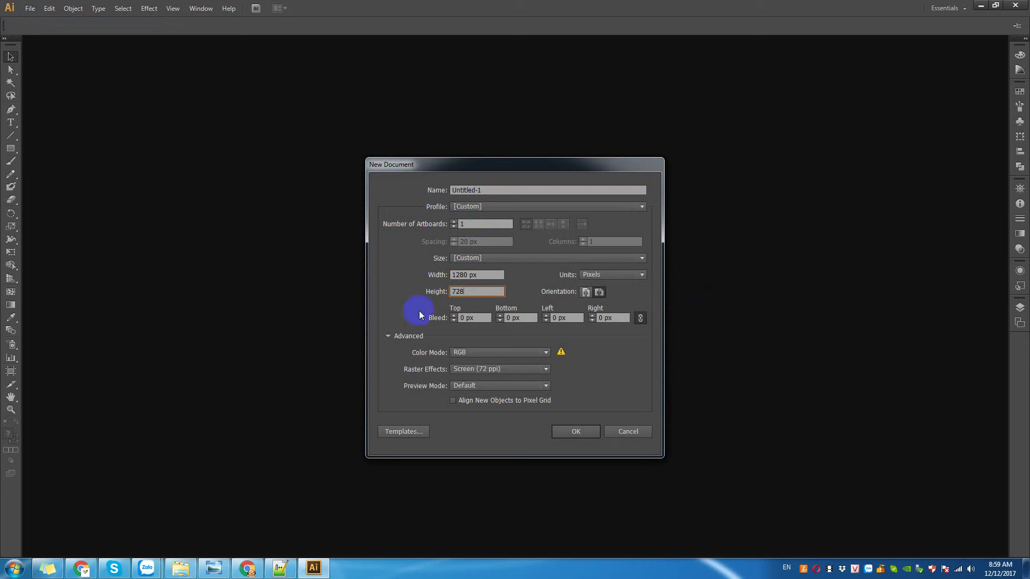
click(588, 431)
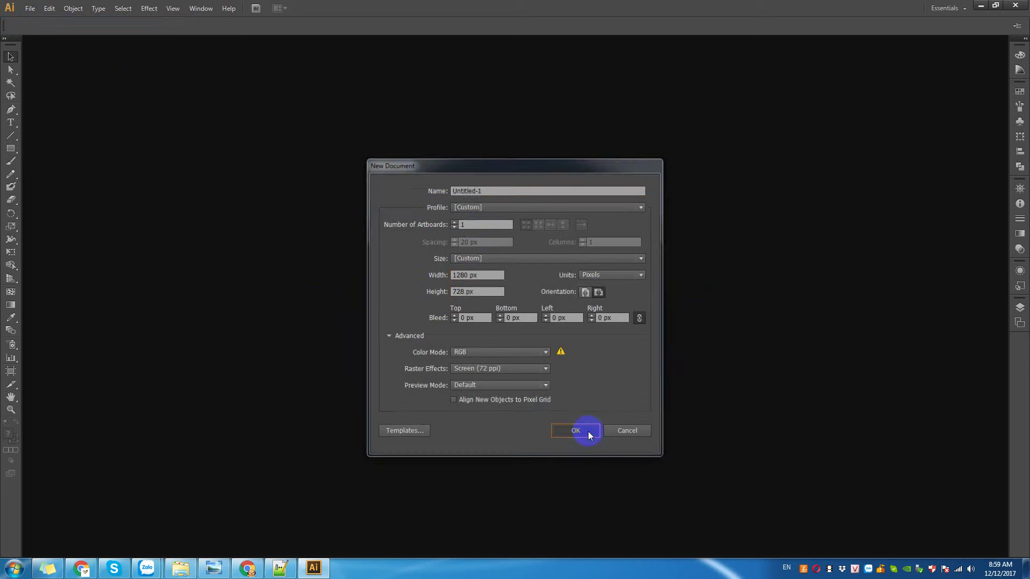
Draw a rectangle sized exactly 1280 × 728 px.
click(11, 148)
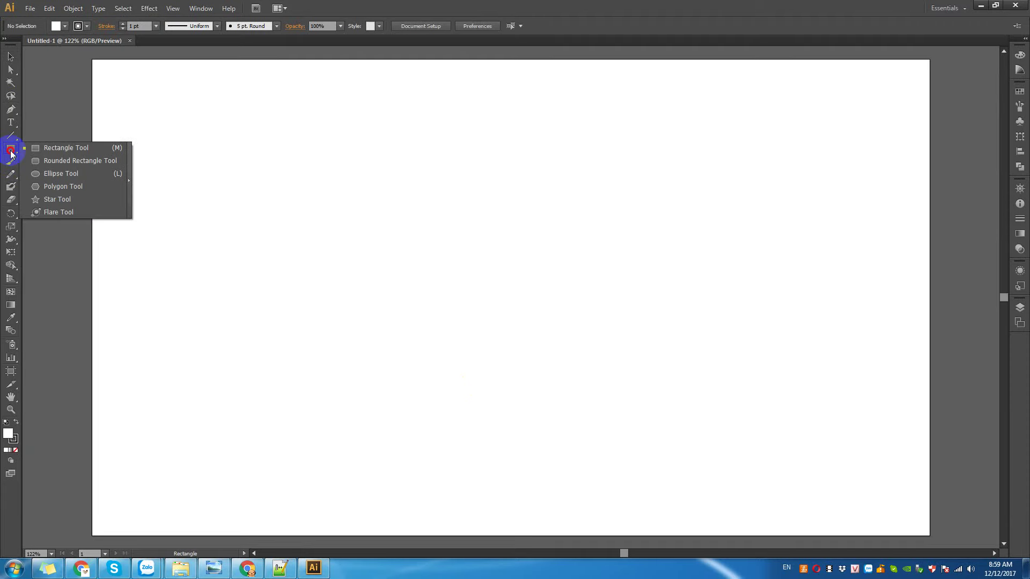
click(132, 105)
text(128)
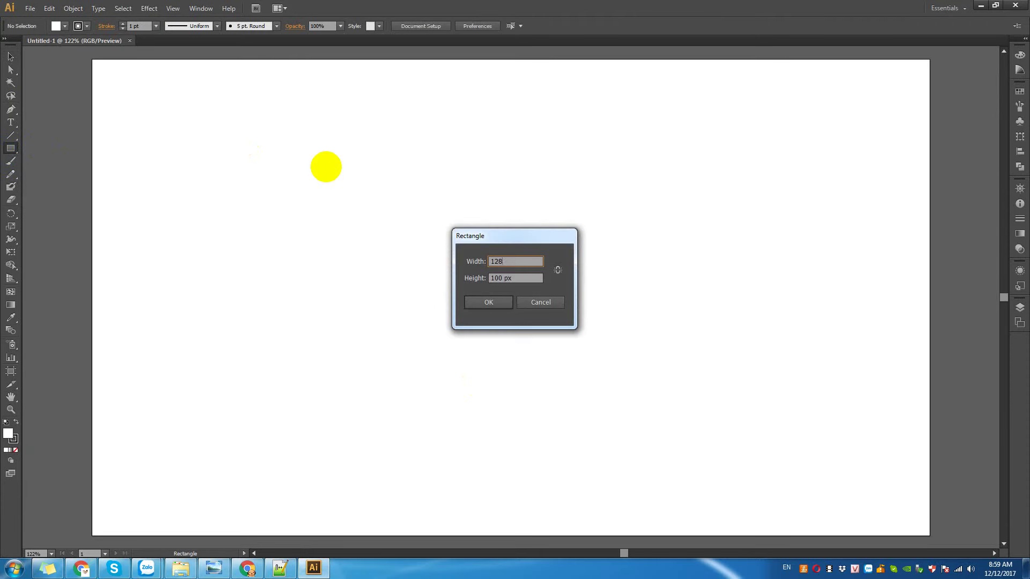
text(0)
key(Tab)
text(728)
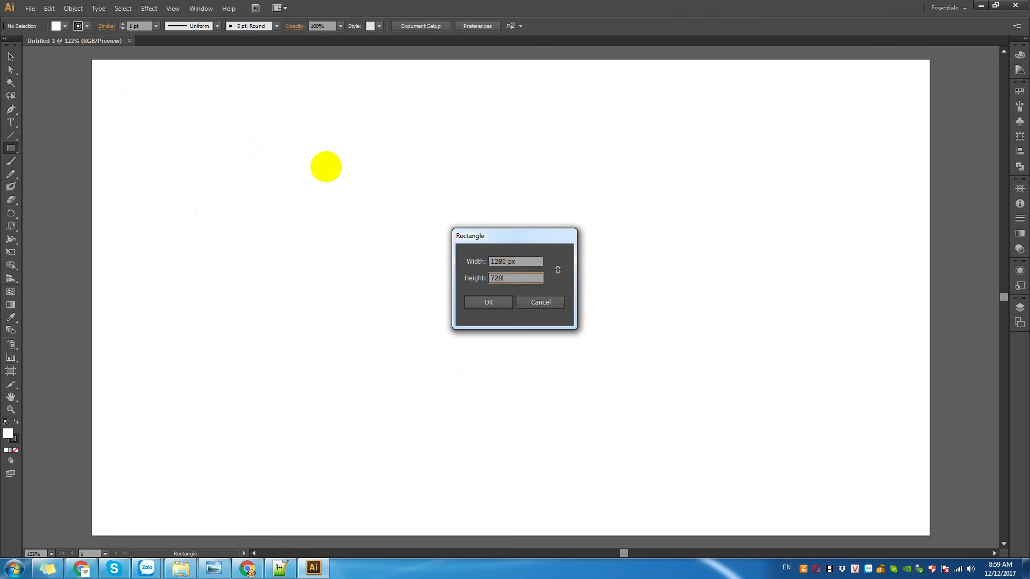
key(Return)
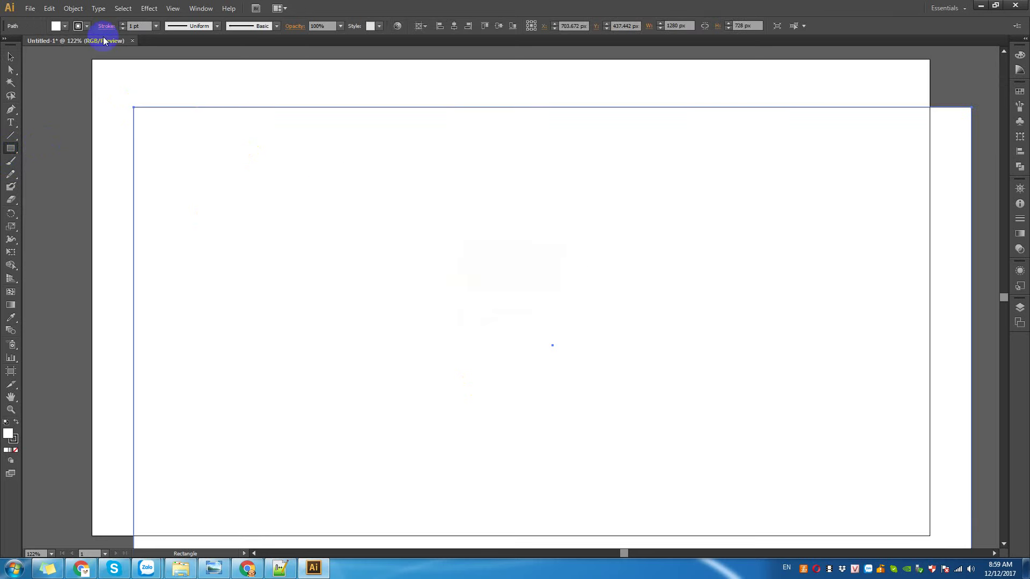
Remove the rectangle's stroke and fill it cyan blue.
click(87, 26)
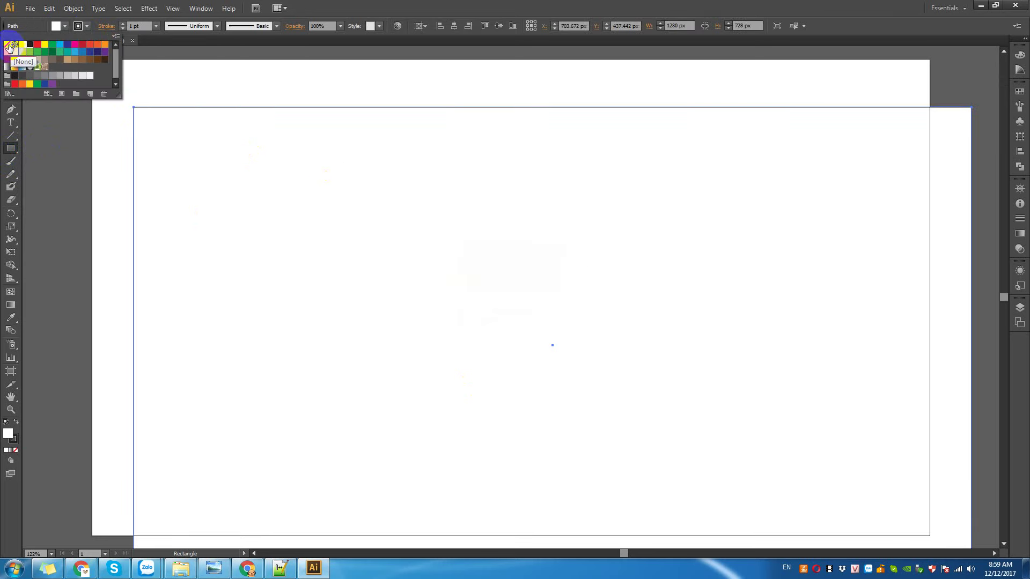
click(7, 44)
click(64, 26)
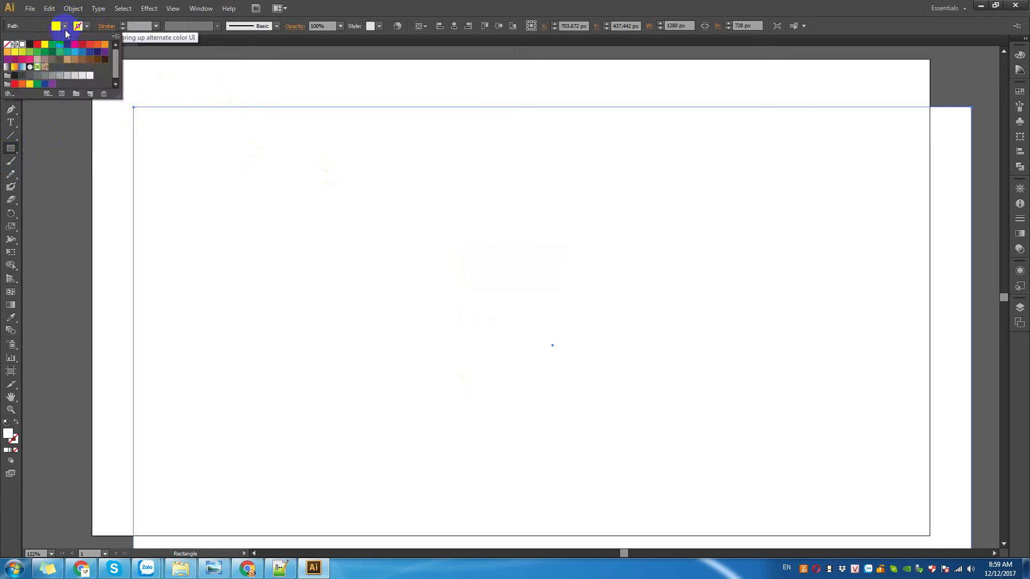
click(59, 44)
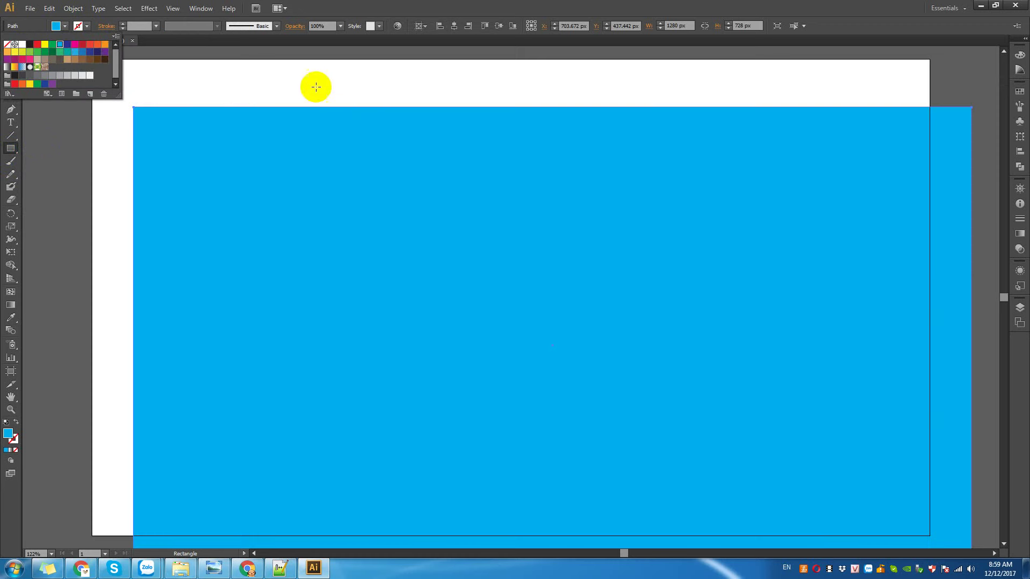
Centre the rectangle horizontally and vertically on the artboard.
click(11, 56)
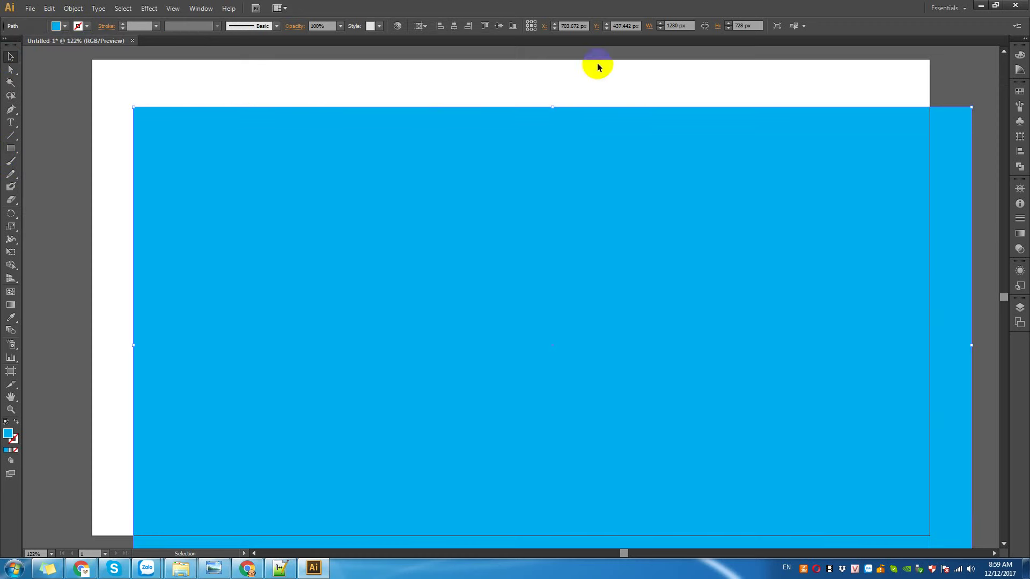
click(440, 25)
click(485, 26)
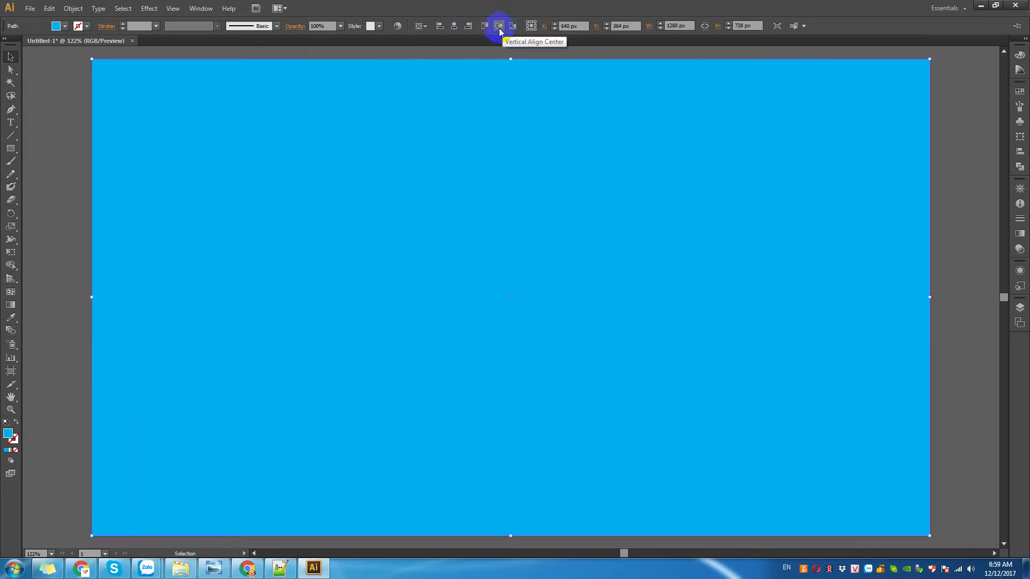
click(52, 198)
click(214, 233)
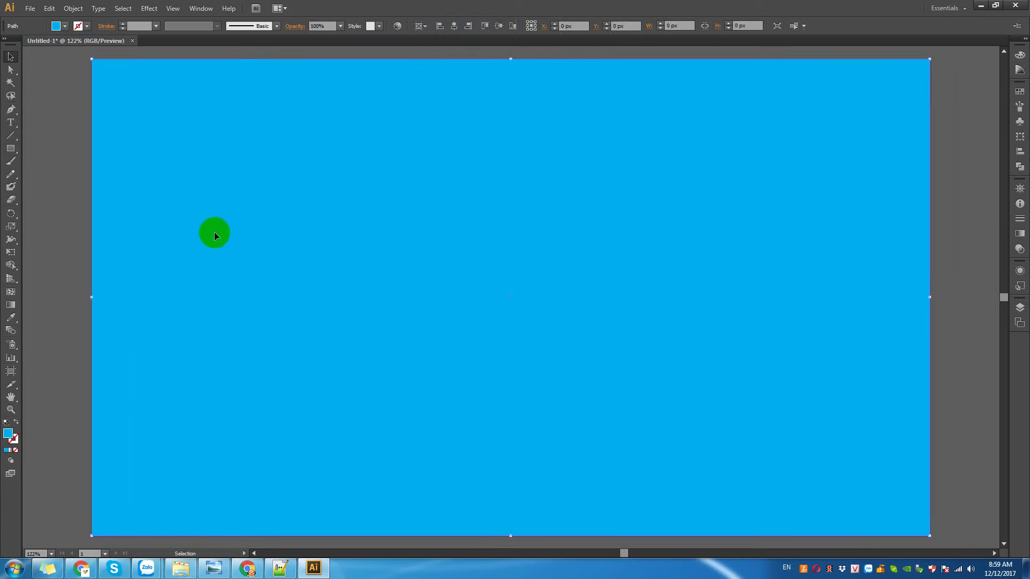
click(13, 307)
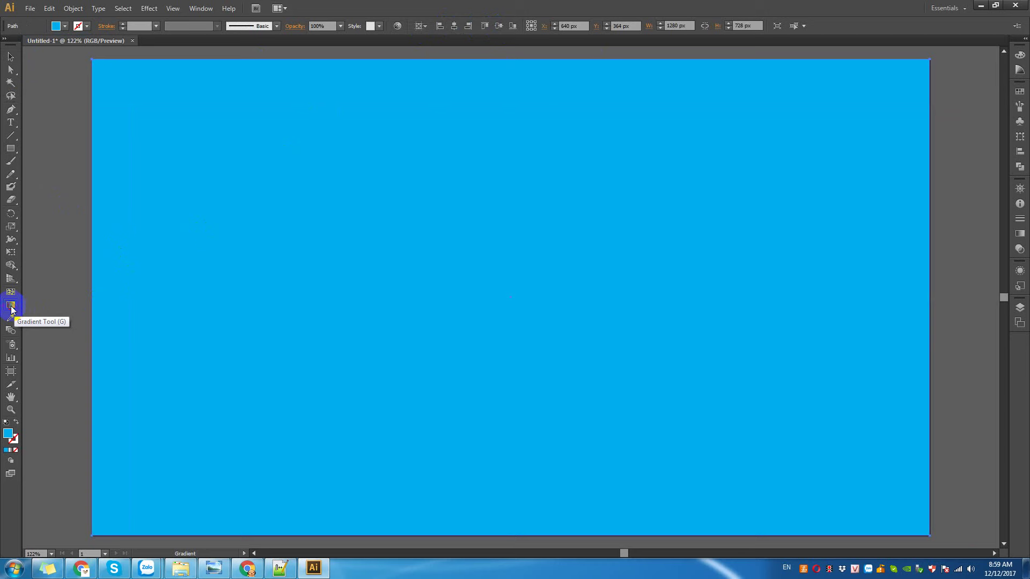
Apply a white-to-black gradient fill and set its type to Radial.
click(10, 56)
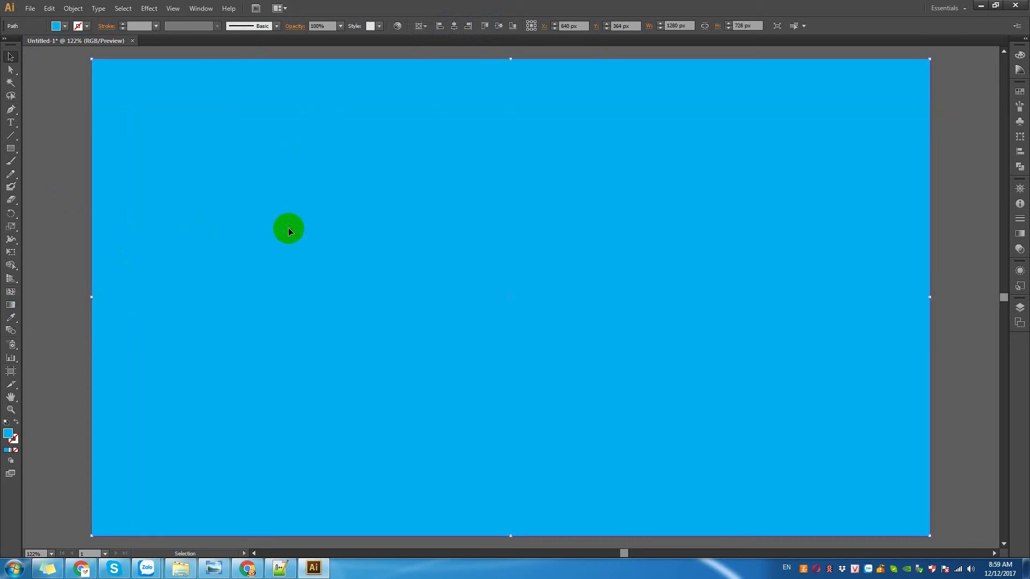
click(11, 450)
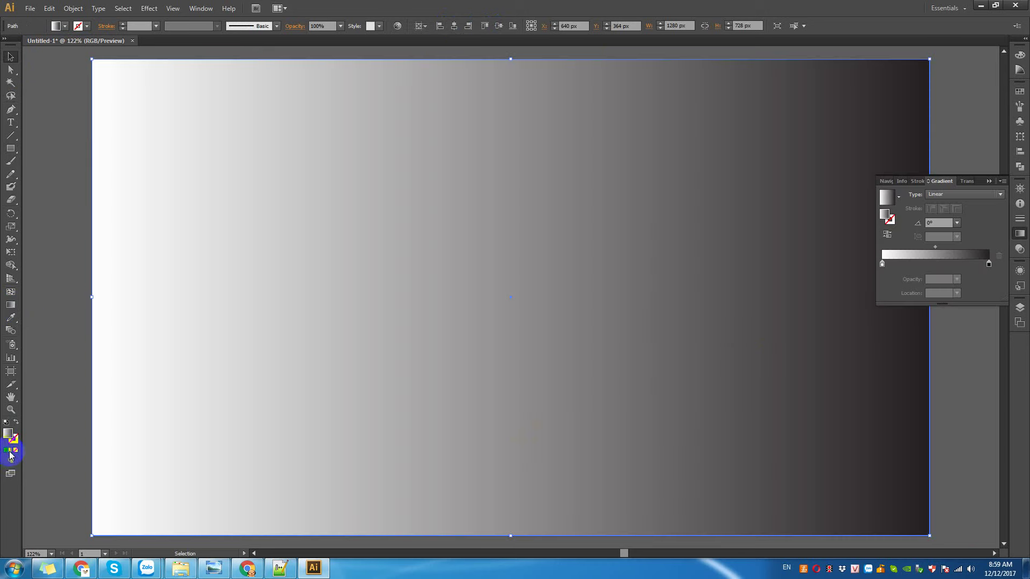
click(936, 198)
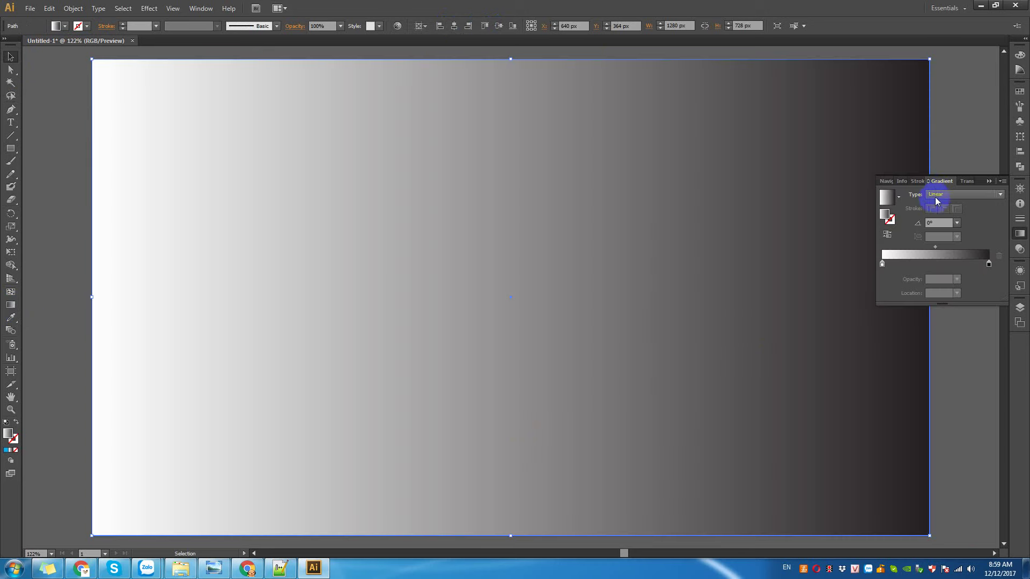
click(939, 196)
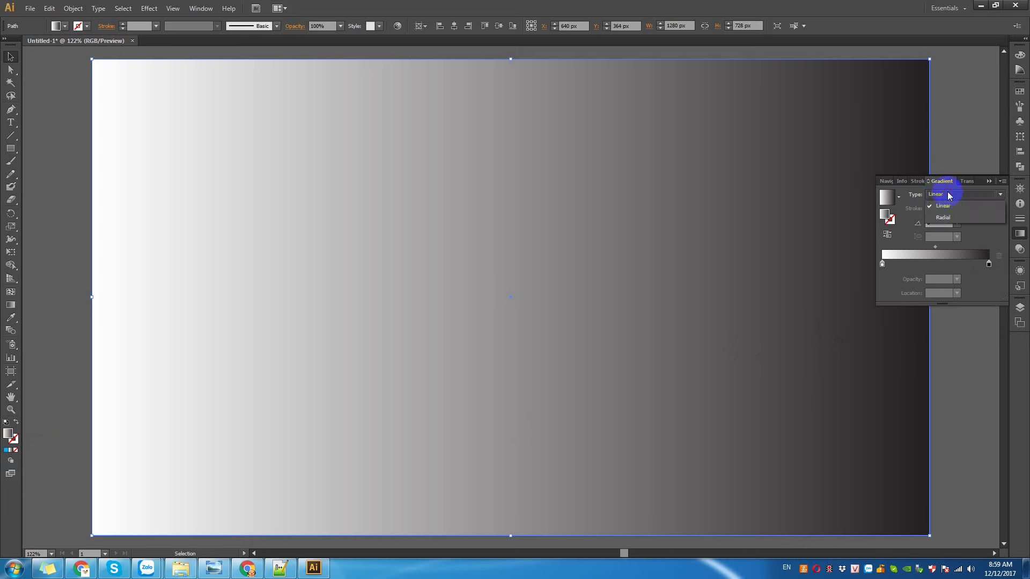
click(939, 217)
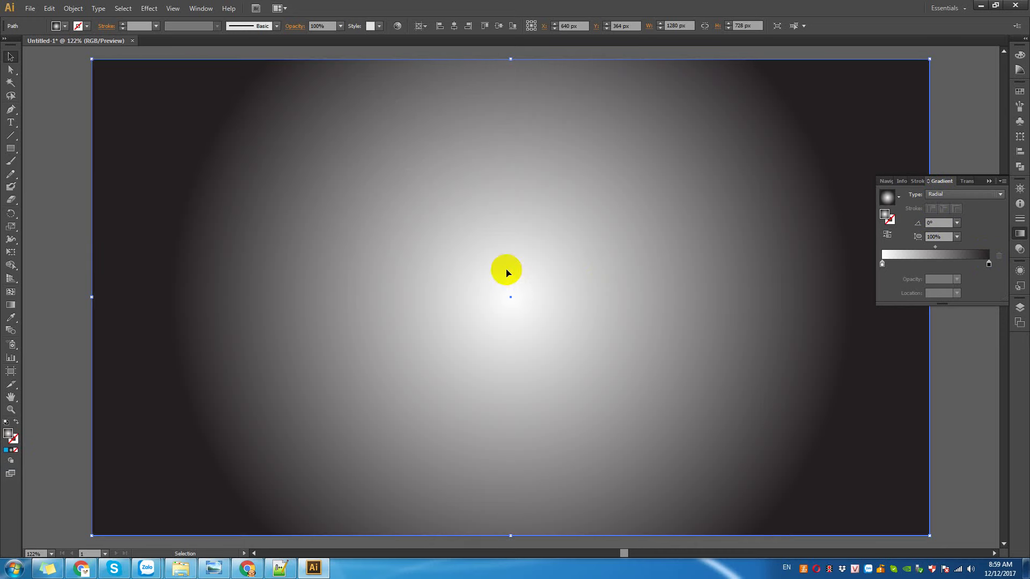
Reshape the radial gradient into an upright ellipse near the top centre, -90° at 76.2% aspect.
key(ctrl+1)
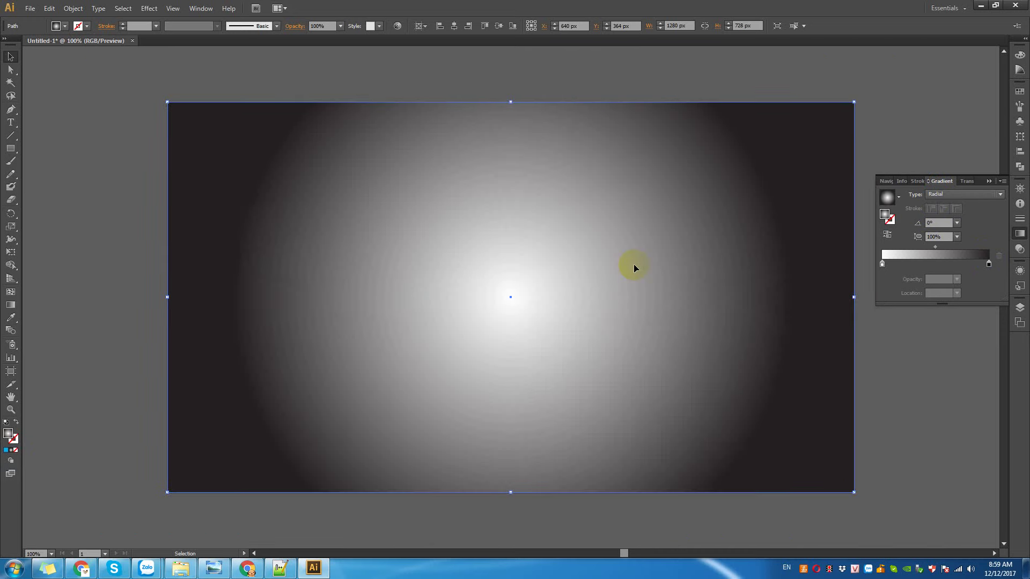
key(g)
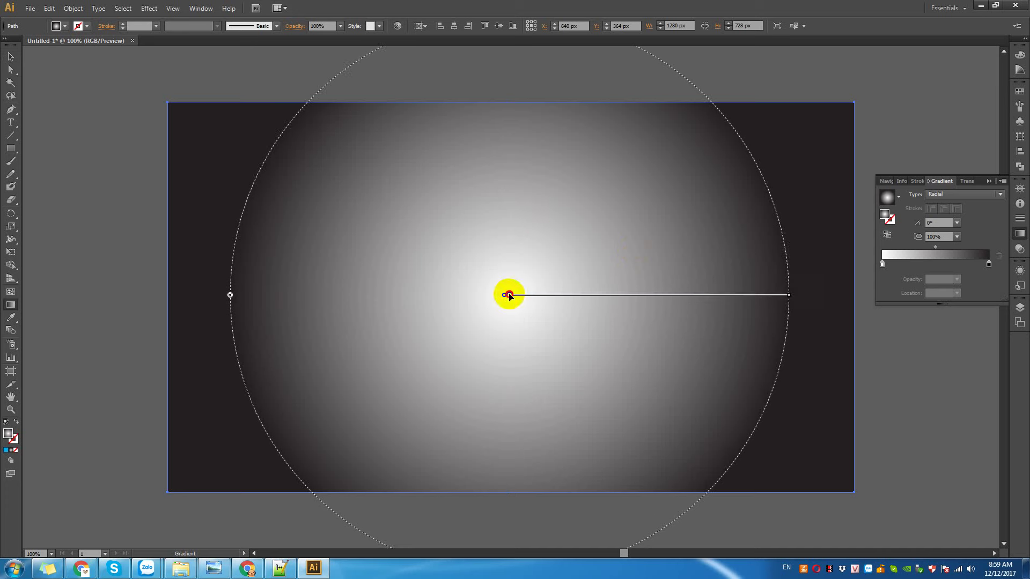
drag(509, 295, 513, 233)
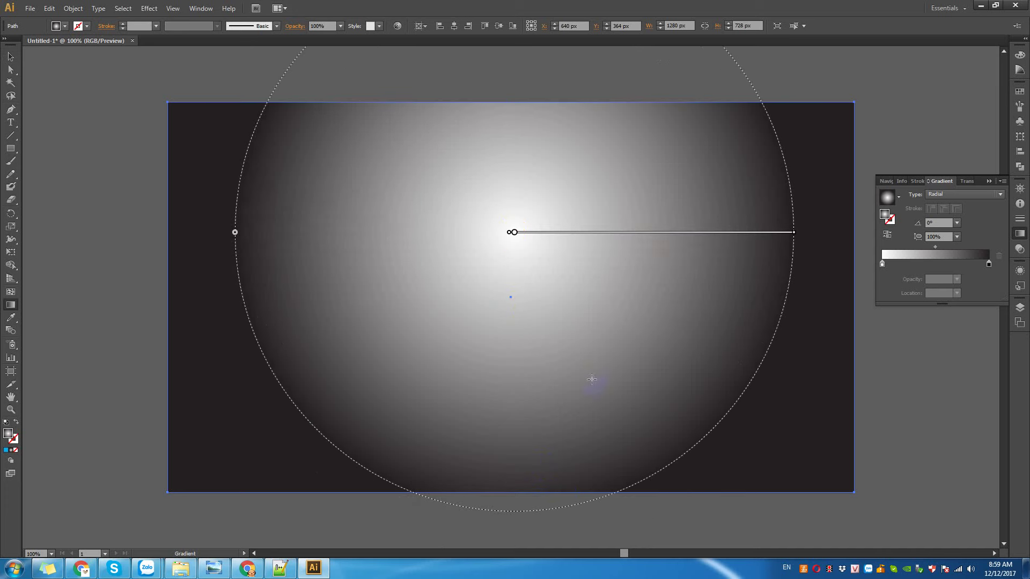
drag(508, 197, 508, 538)
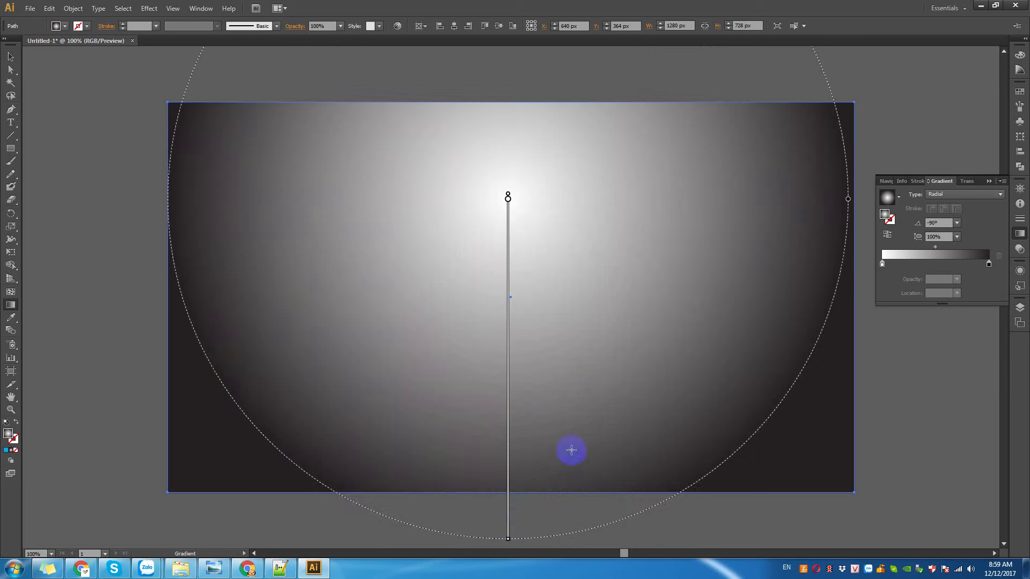
drag(847, 199, 767, 199)
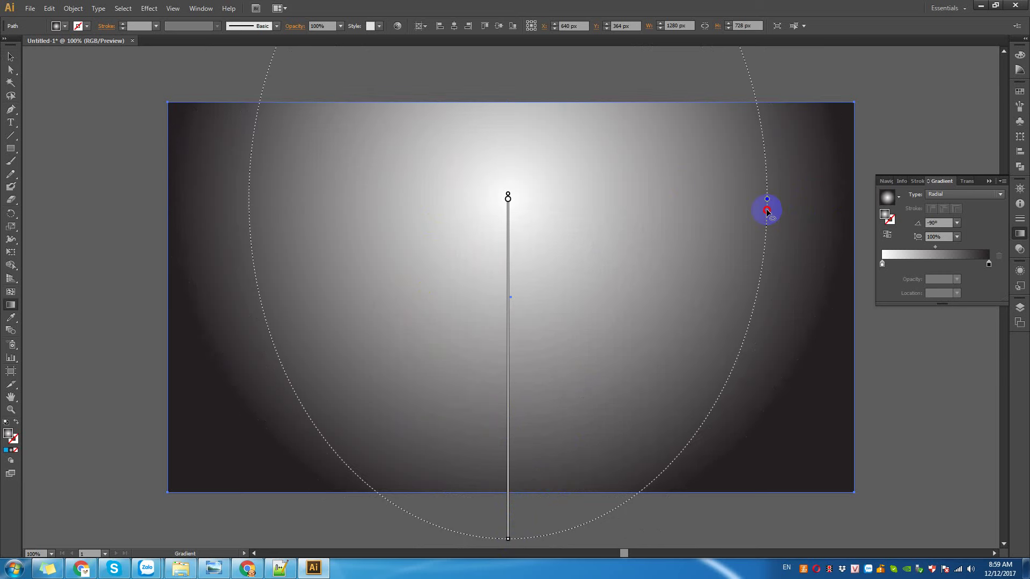
drag(508, 538, 506, 487)
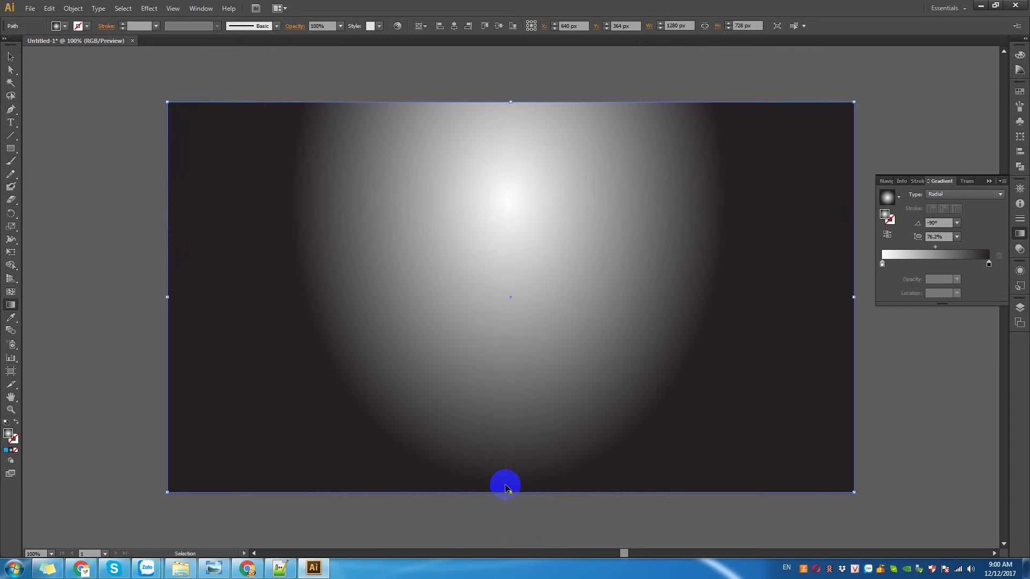
key(ctrl+minus)
key(ctrl+minus)
key(ctrl+minus)
Change the white gradient stop to a blue swatch.
click(881, 264)
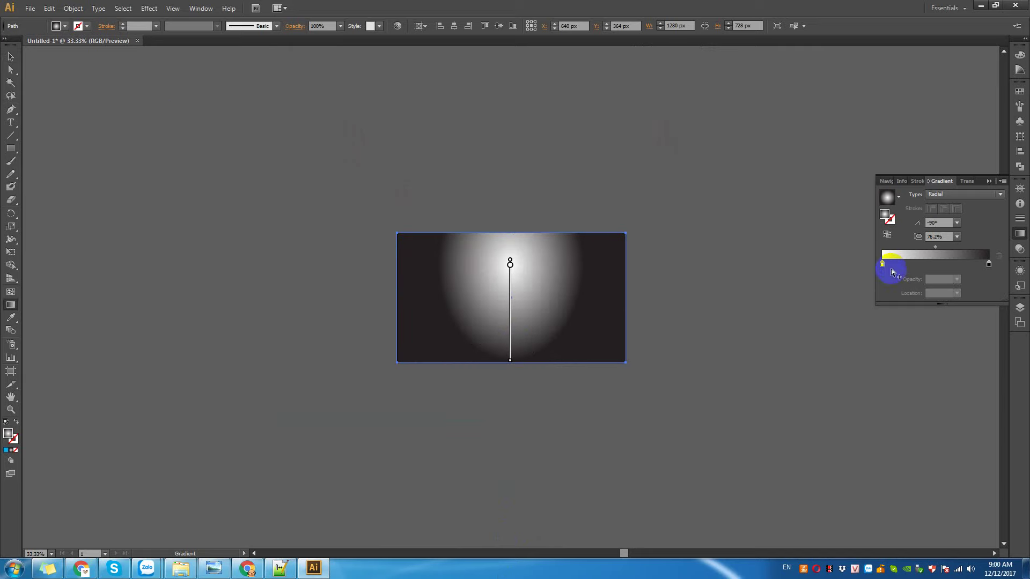
double_click(882, 264)
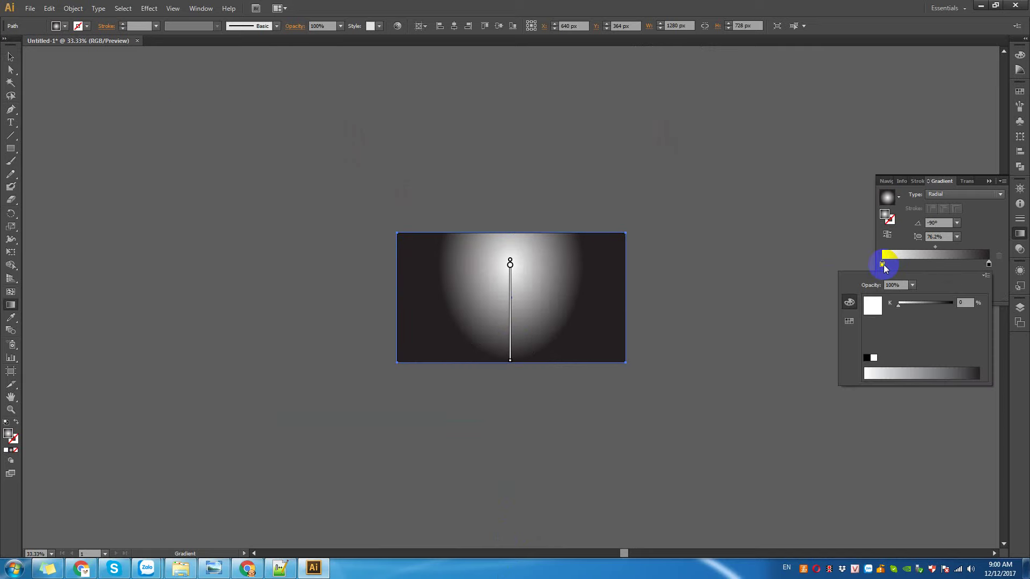
click(849, 321)
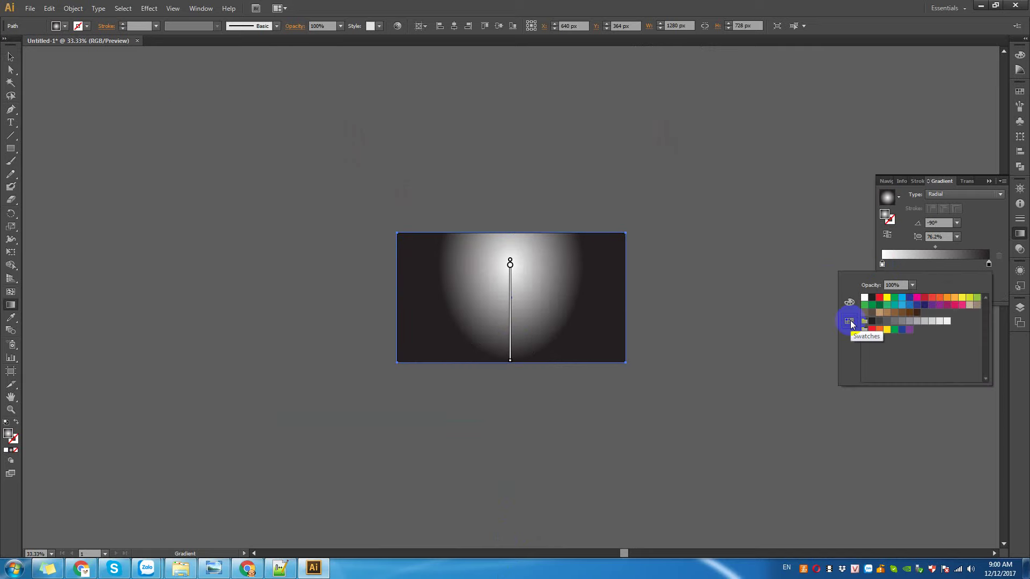
click(909, 305)
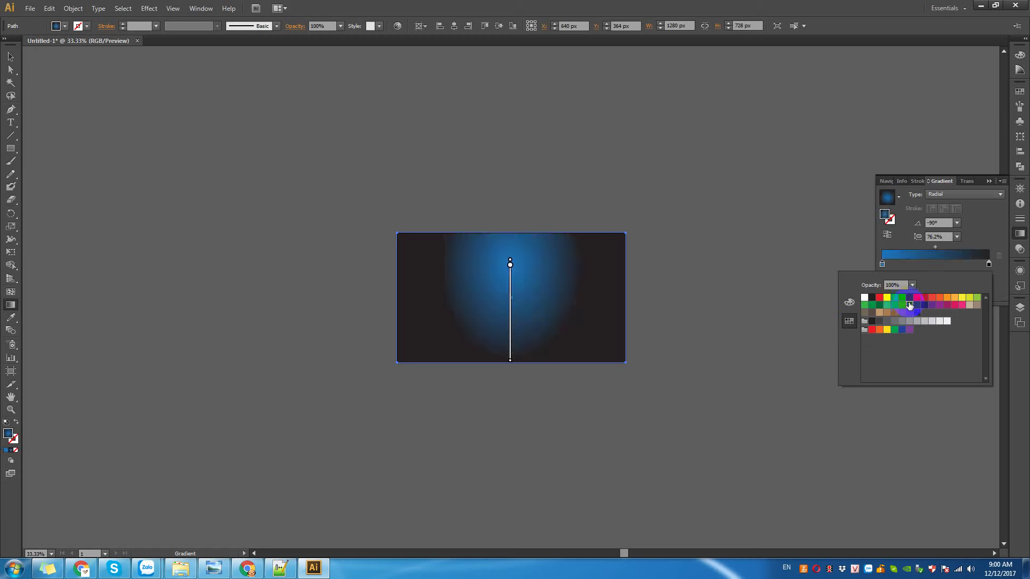
double_click(882, 264)
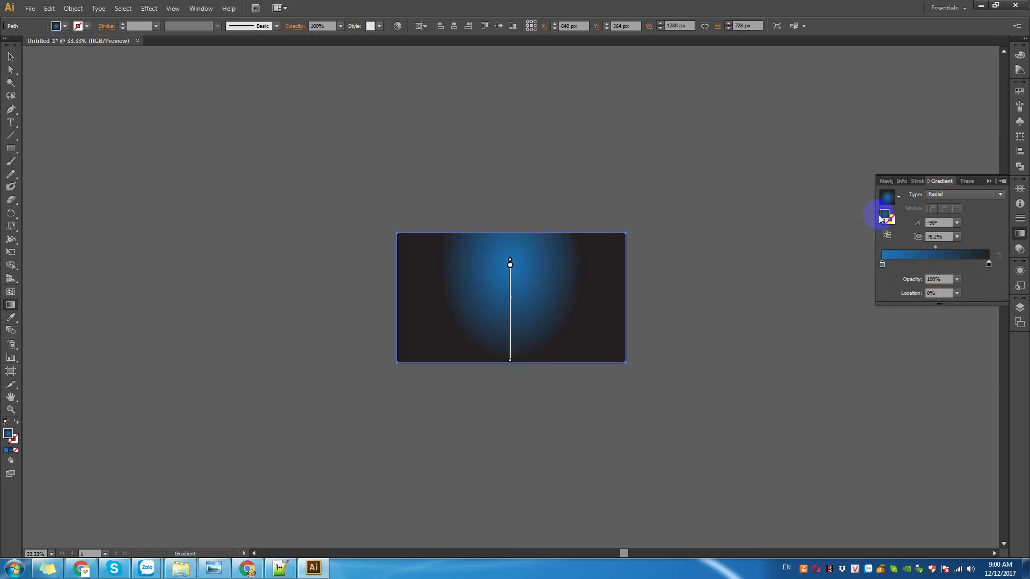
double_click(882, 264)
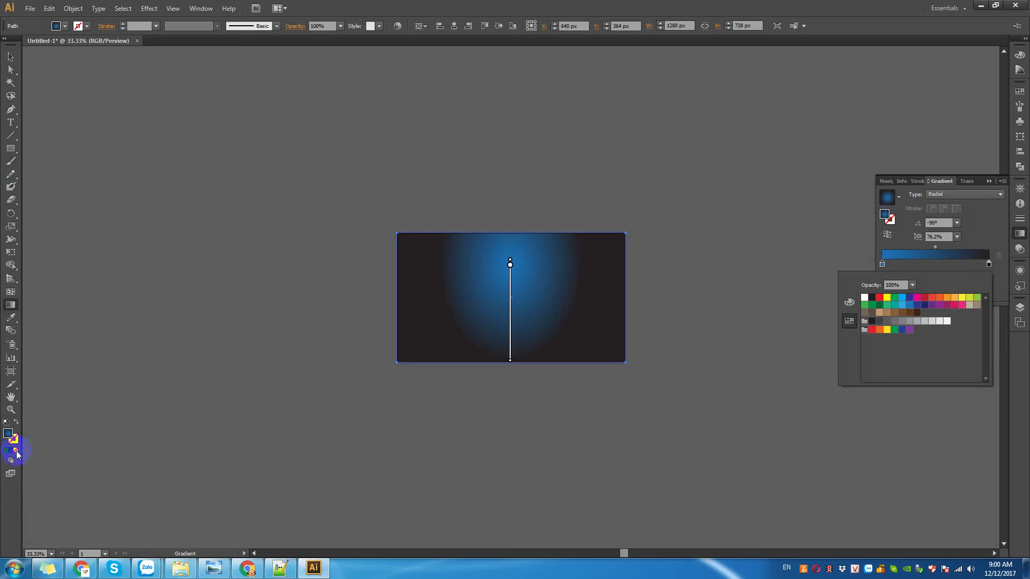
Add a sampled blue stop near the start and remove the dark stop.
click(990, 265)
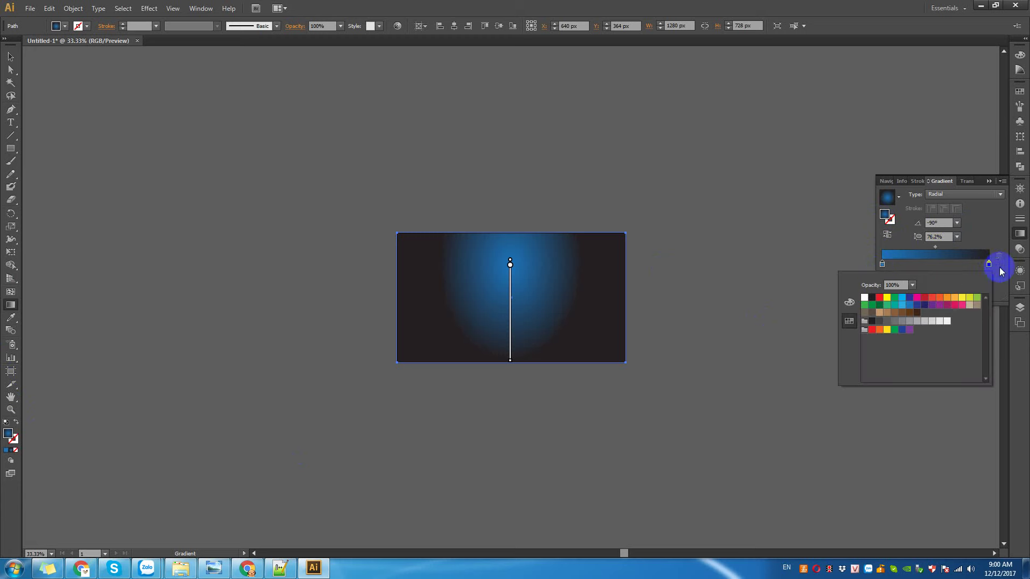
click(849, 302)
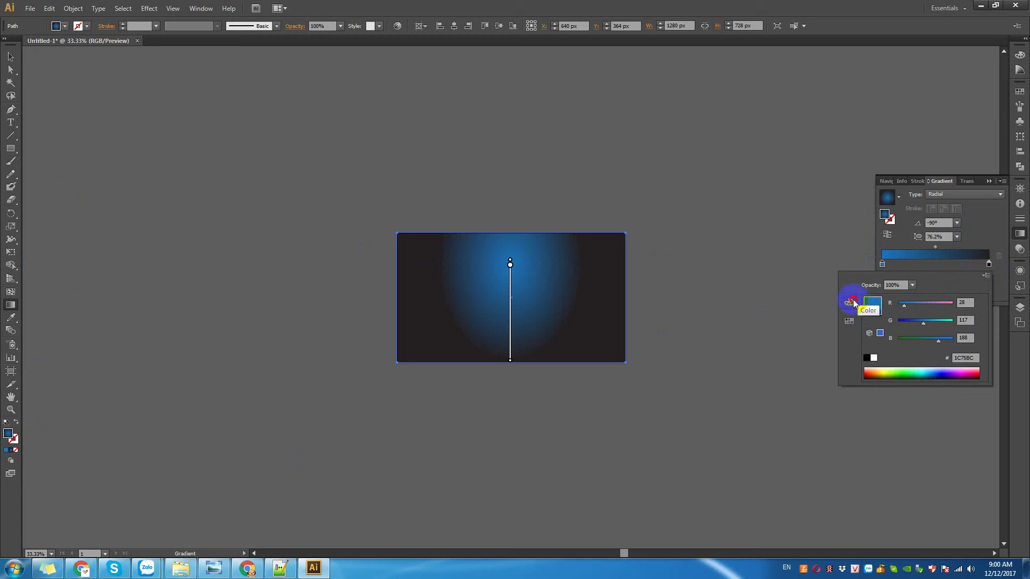
click(873, 308)
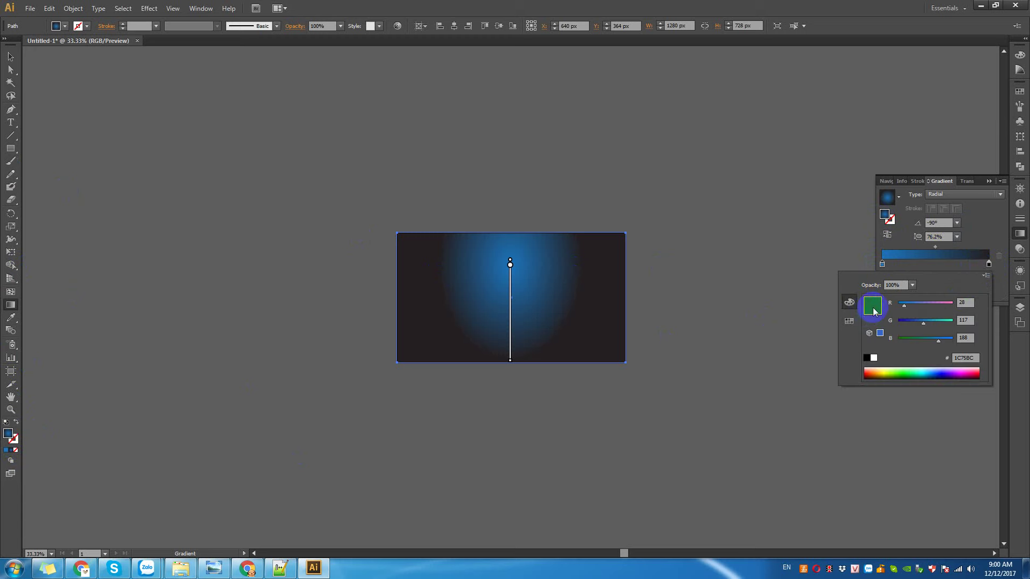
drag(873, 311, 887, 266)
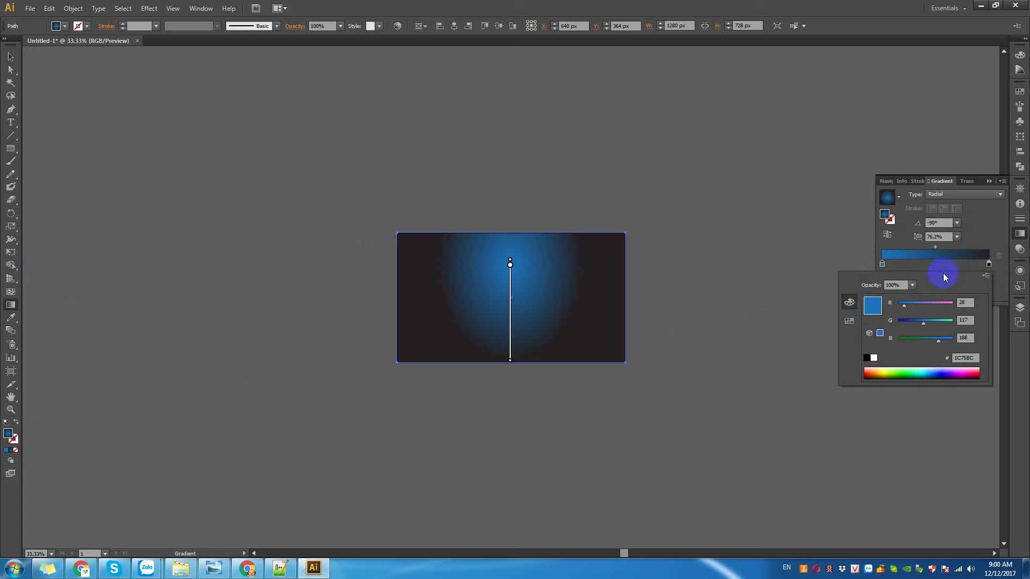
drag(989, 264, 990, 289)
Brighten the new stop to 1C86CD and move it to the far end.
click(889, 267)
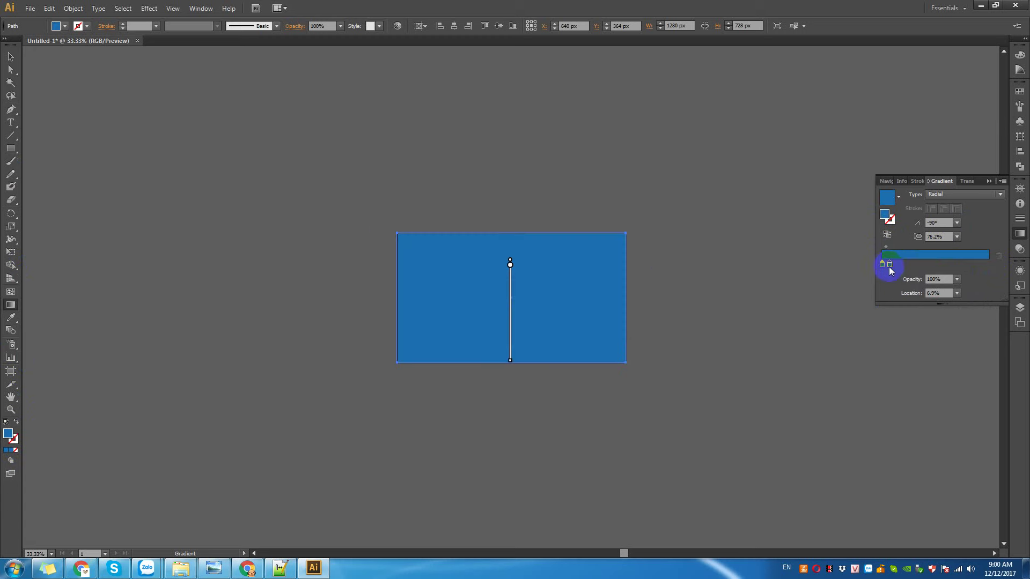
double_click(889, 265)
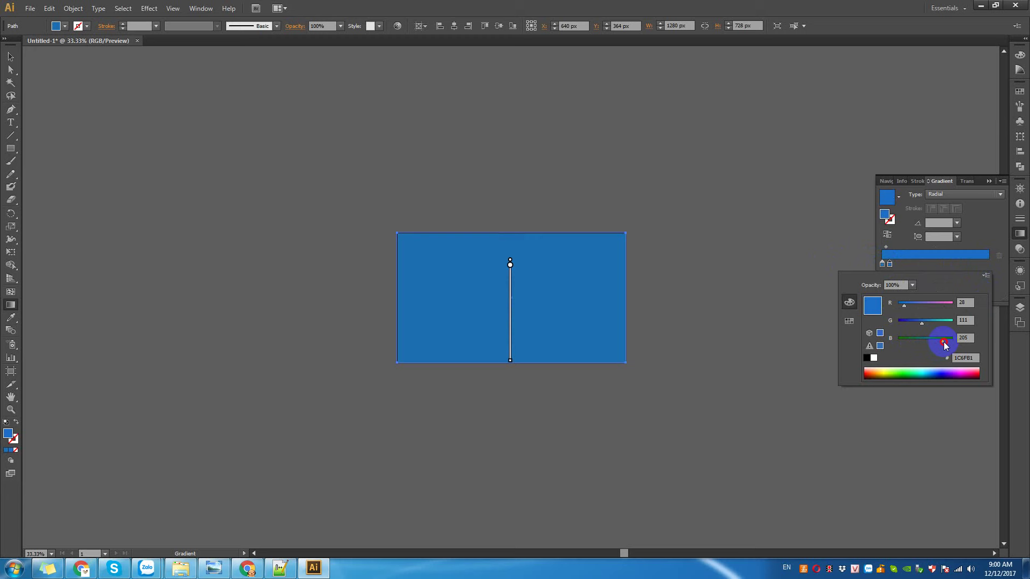
drag(944, 345, 927, 328)
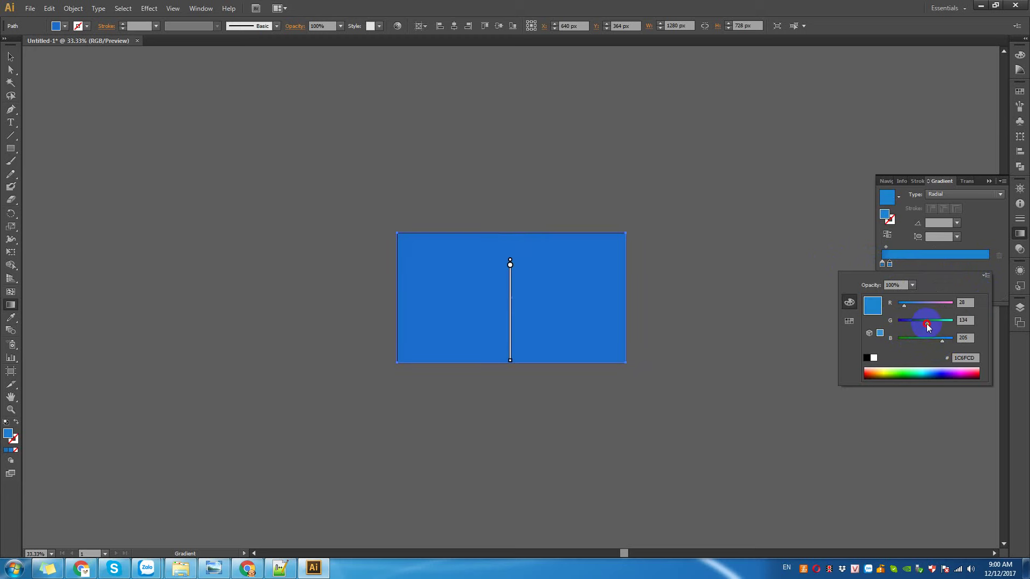
click(883, 264)
drag(883, 266, 989, 266)
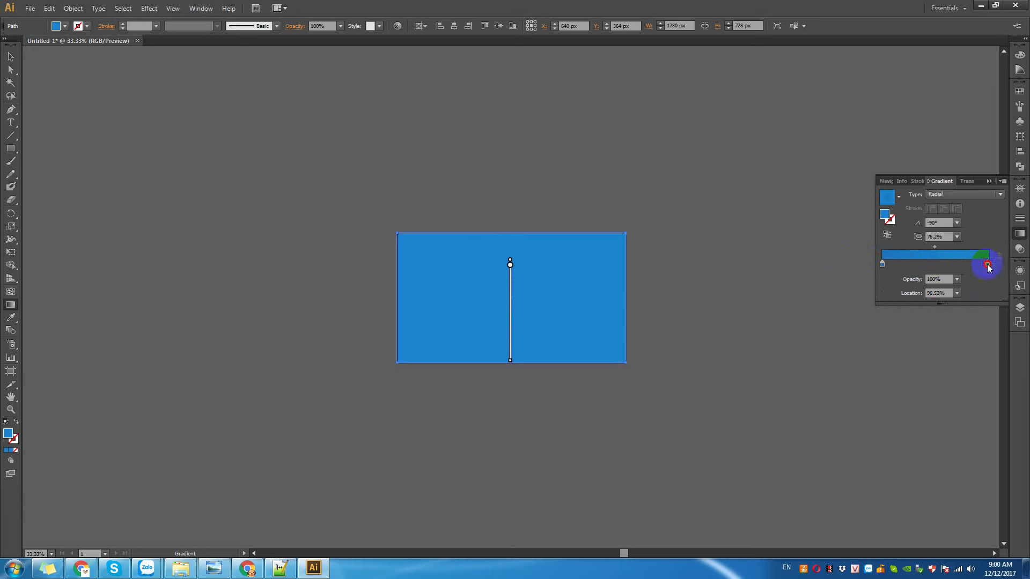
Reverse the gradient and stretch it into a taller, narrower ellipse.
click(887, 234)
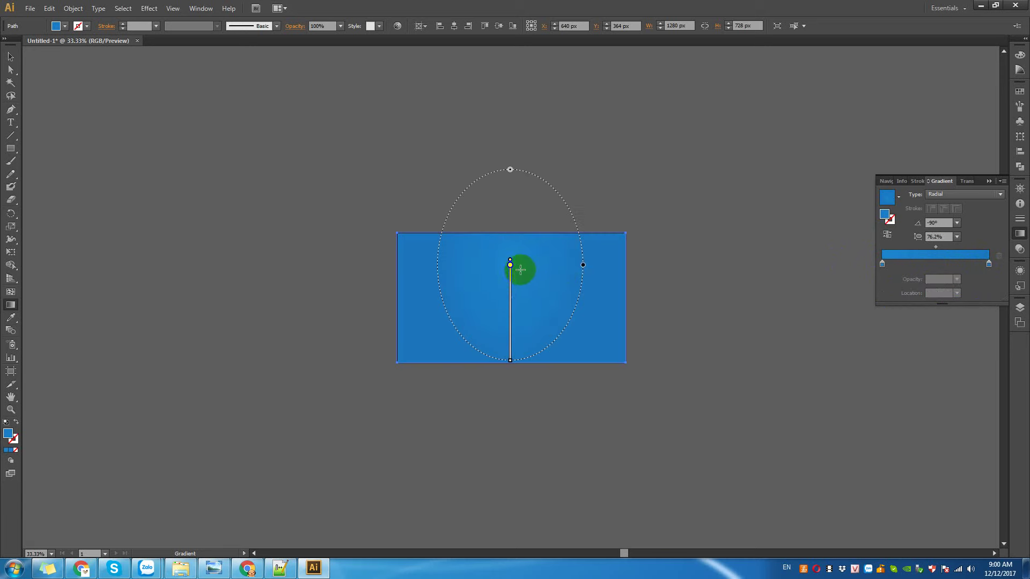
drag(510, 264, 520, 268)
mouse_move(522, 363)
mouse_down()
mouse_move(522, 394)
mouse_move(523, 371)
mouse_up()
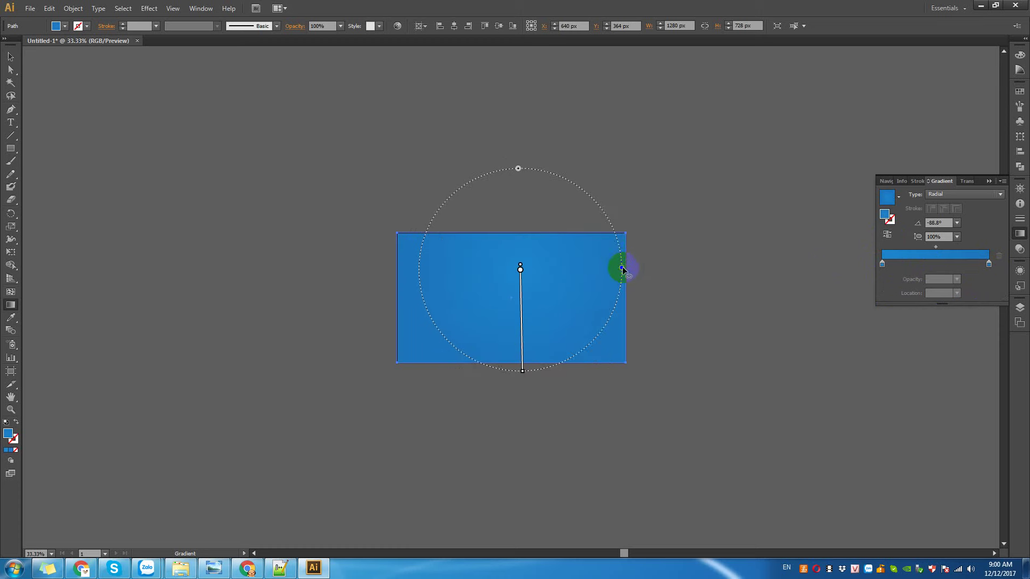
drag(622, 268, 600, 269)
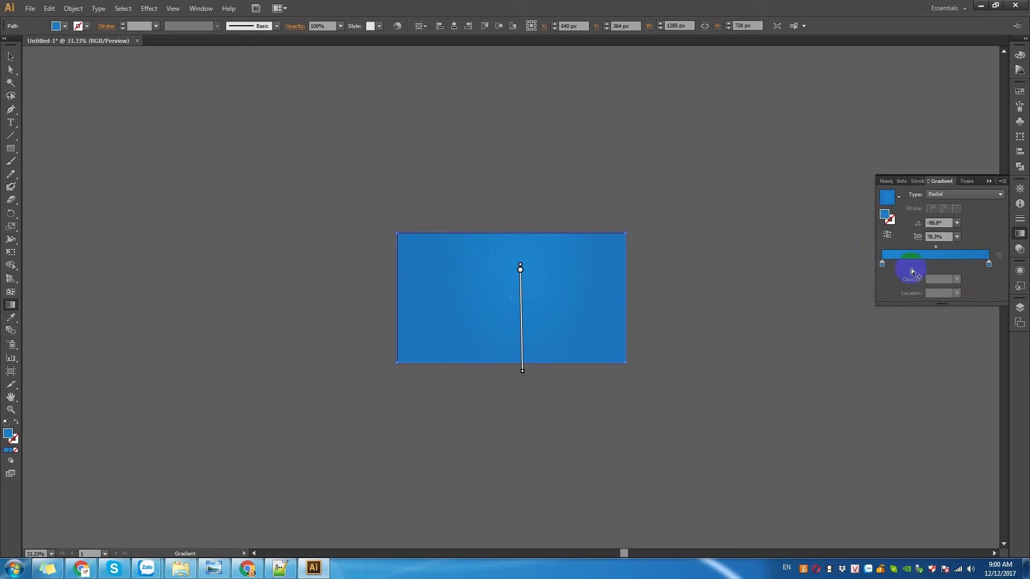
Lighten the centre stop's G value toward cyan and shift the blend midpoint outward.
double_click(882, 264)
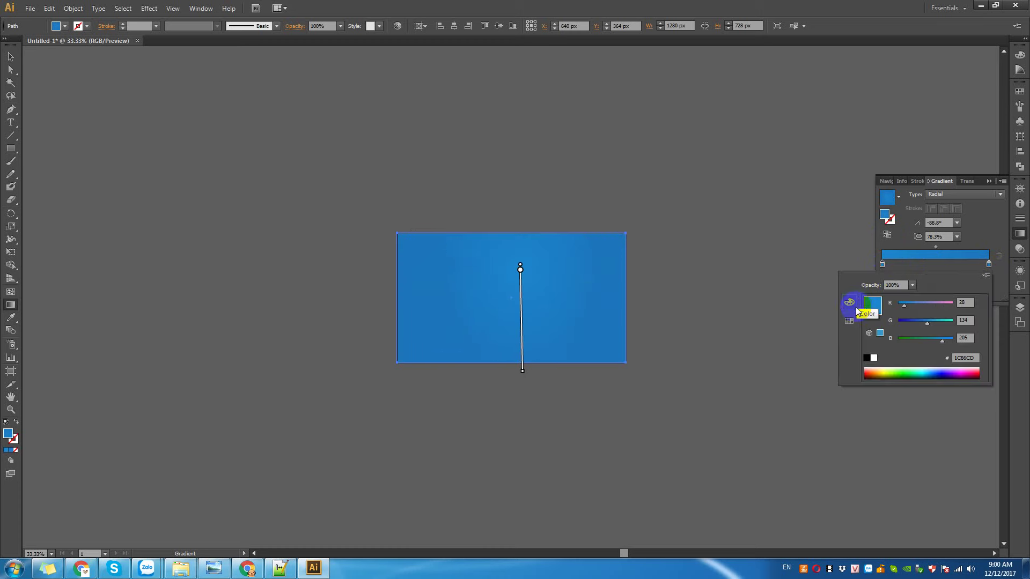
click(870, 314)
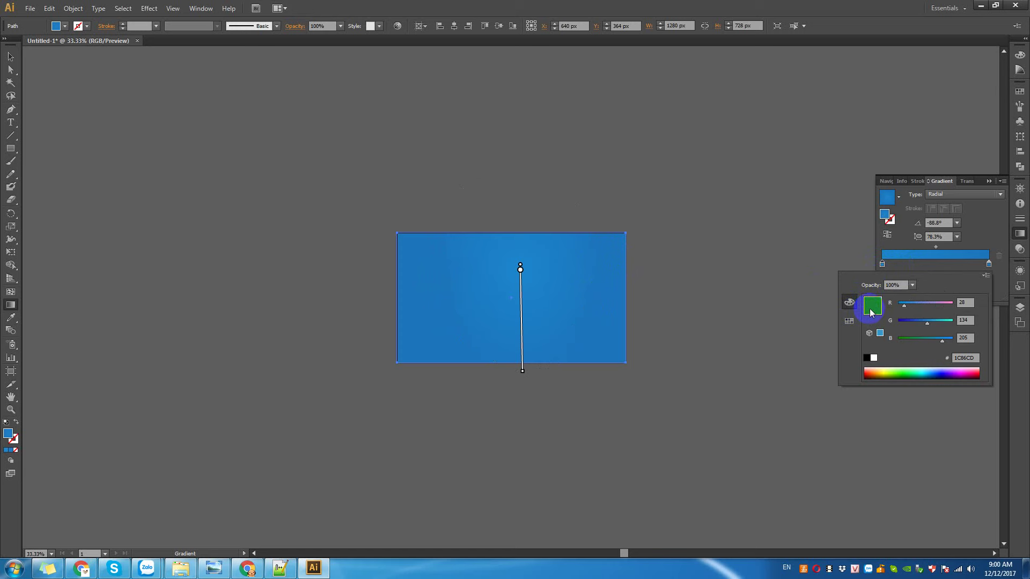
mouse_move(926, 324)
mouse_down()
mouse_move(918, 323)
mouse_move(938, 325)
mouse_up()
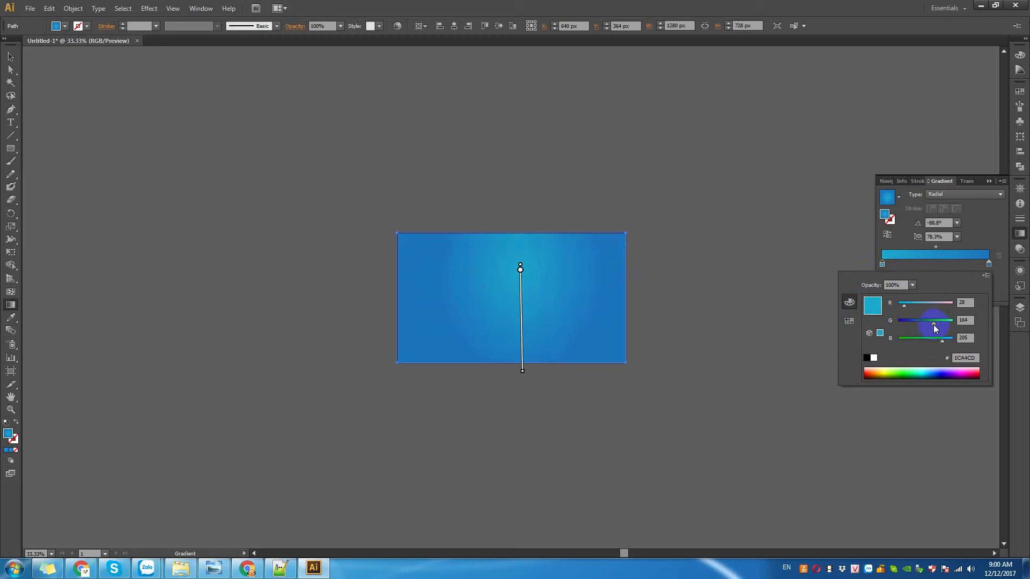
click(930, 252)
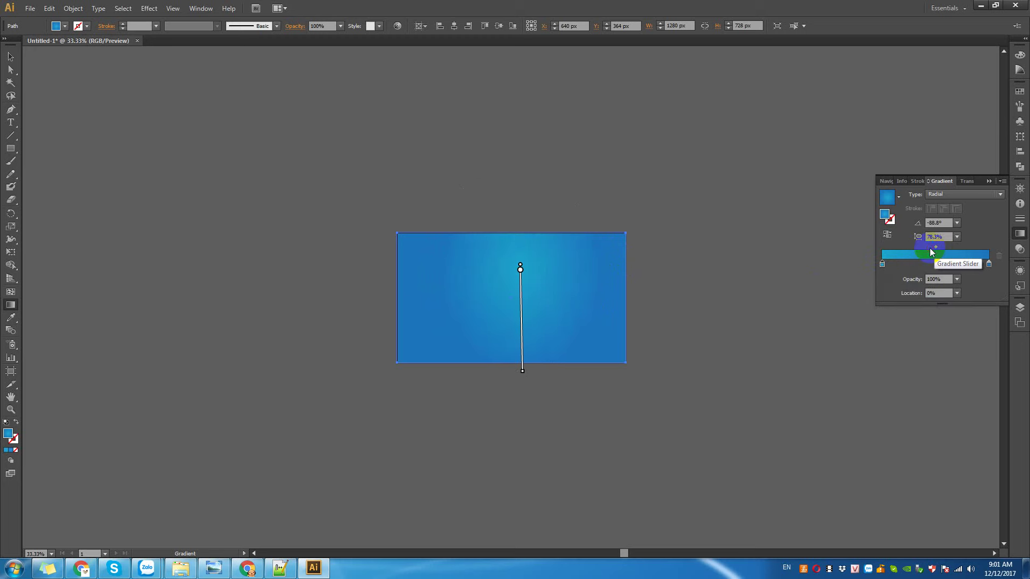
drag(936, 251, 943, 251)
Move the glow up near the top edge at -88.8° with 72% aspect.
drag(522, 370, 520, 405)
drag(520, 267, 515, 256)
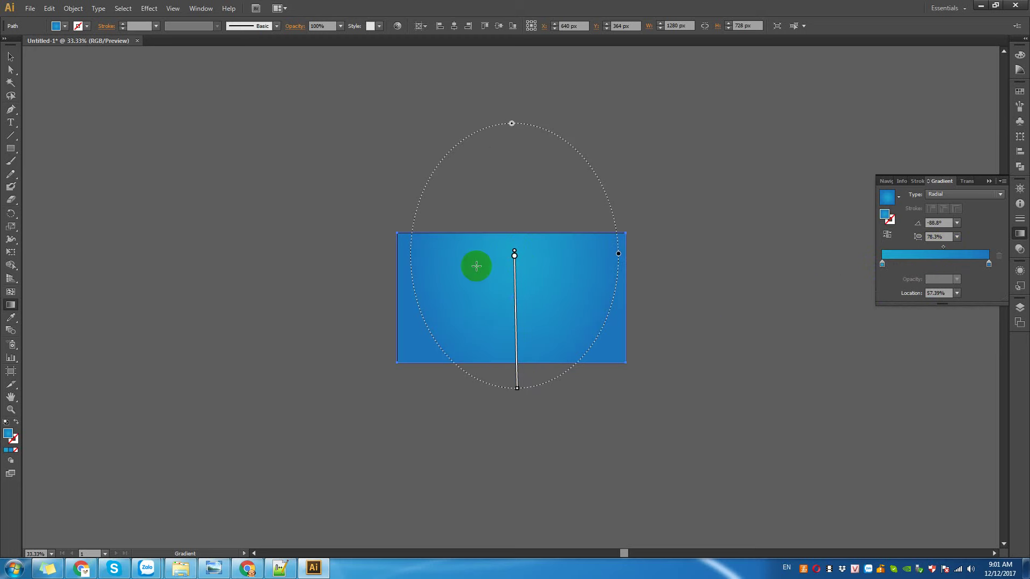
drag(617, 252, 609, 253)
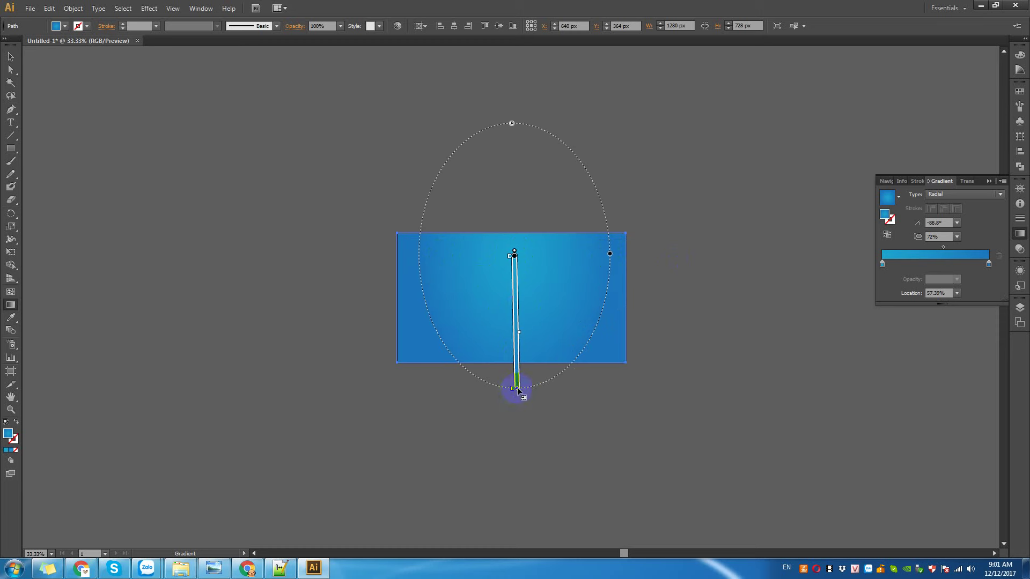
mouse_move(882, 264)
mouse_down()
mouse_move(902, 266)
mouse_move(890, 267)
mouse_up()
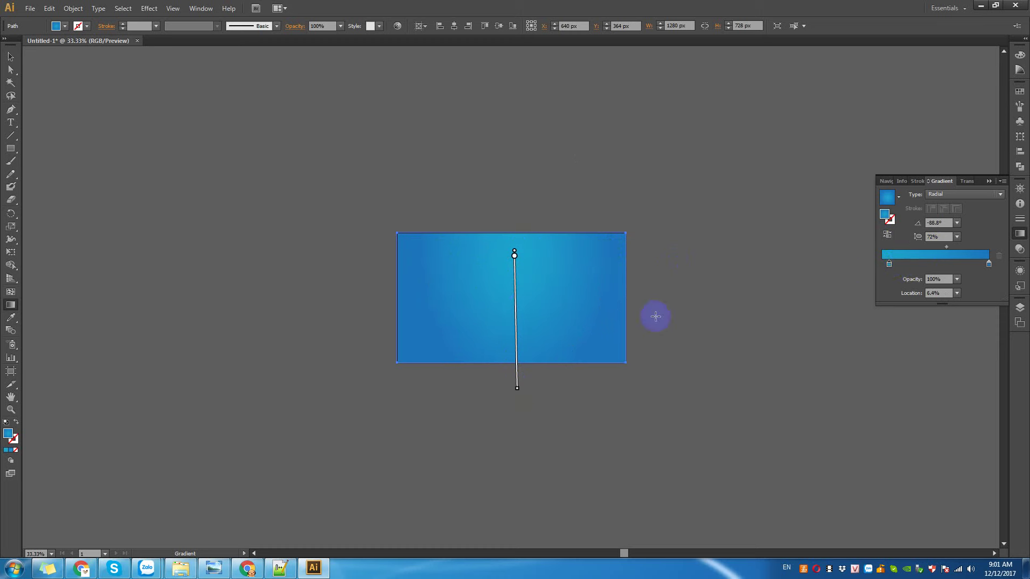
Zoom in on the artboard with the Zoom tool and deselect the background.
click(11, 56)
click(279, 248)
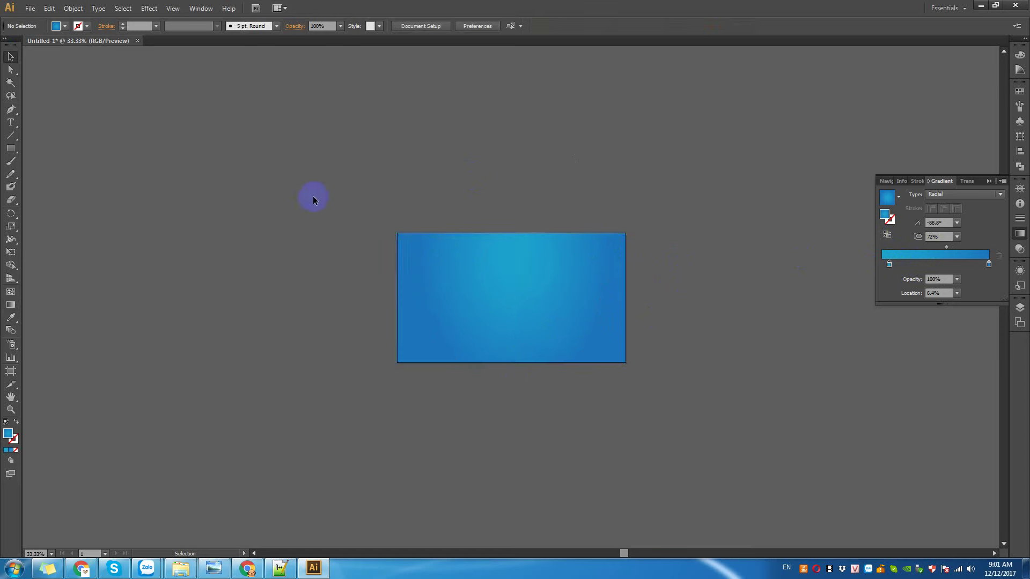
click(474, 304)
key(z)
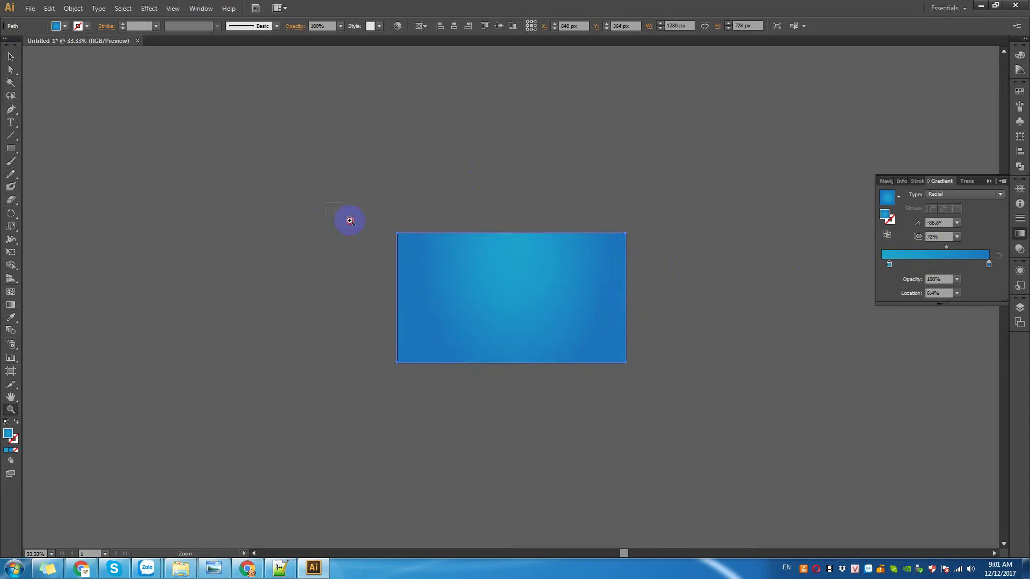
drag(348, 221, 647, 413)
key(v)
click(555, 500)
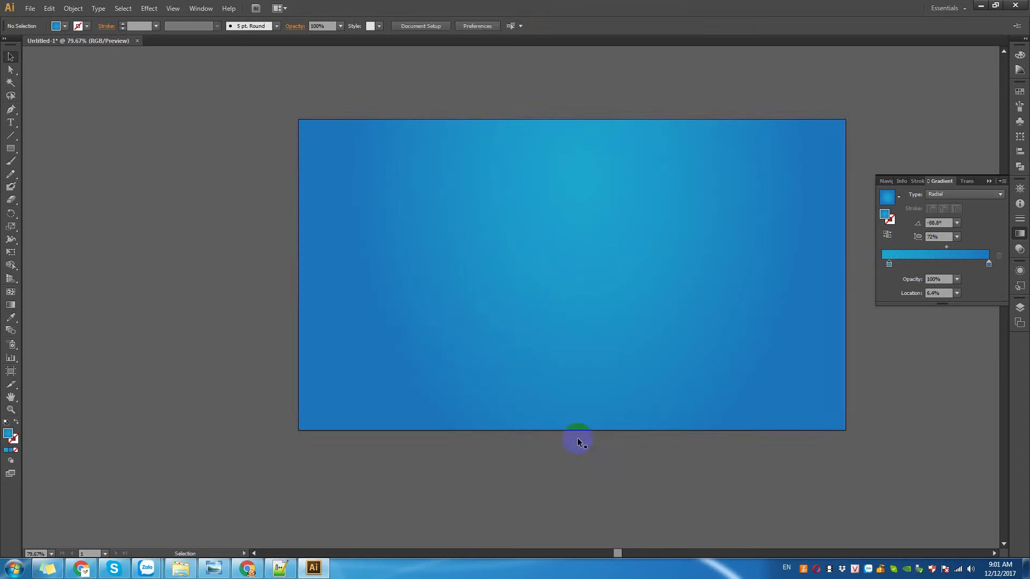
Show the Layers panel with Layer 1 expanded to reveal the background path.
scroll(542, 403, right, 3)
click(570, 270)
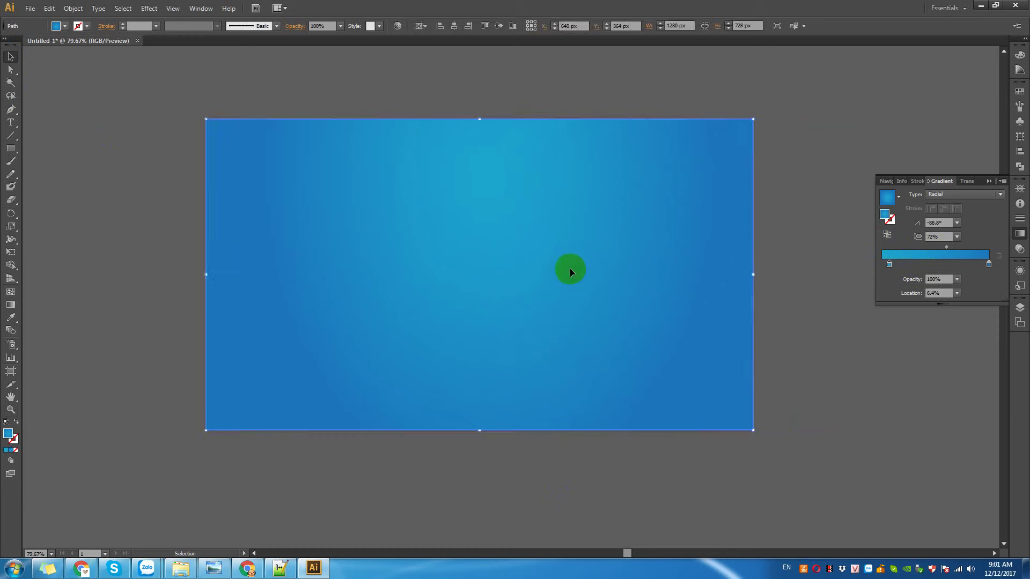
click(750, 258)
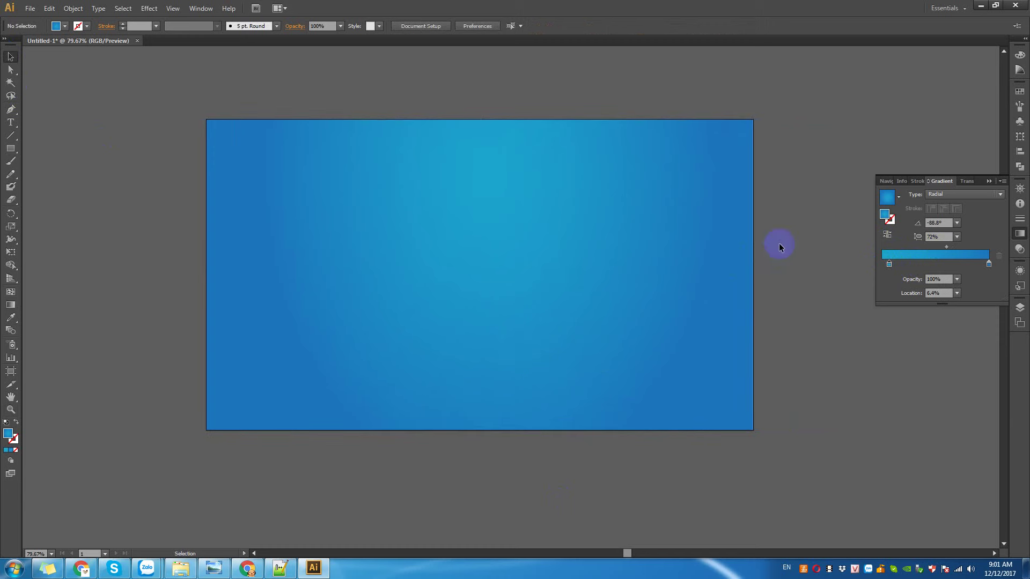
click(1020, 309)
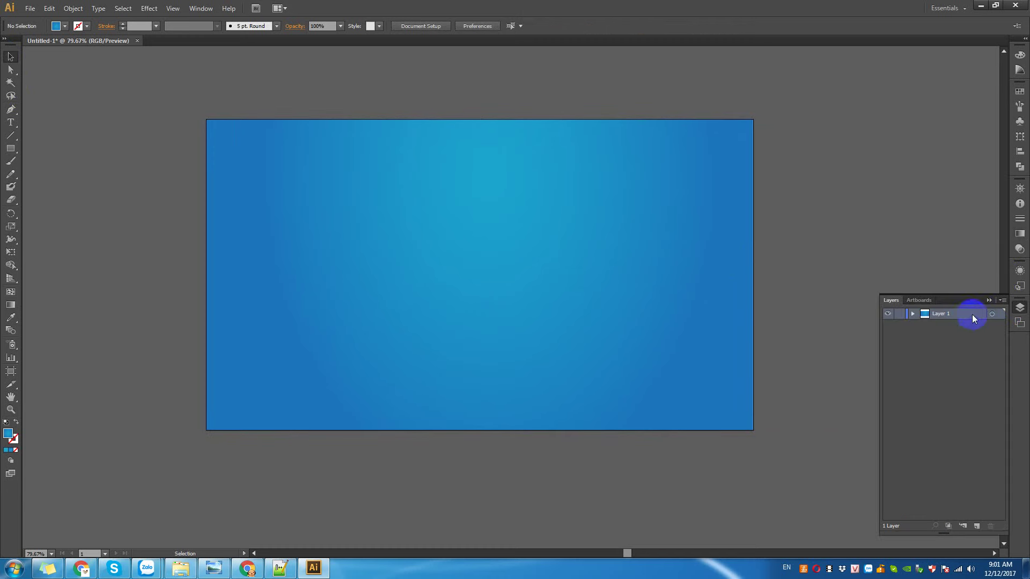
click(913, 314)
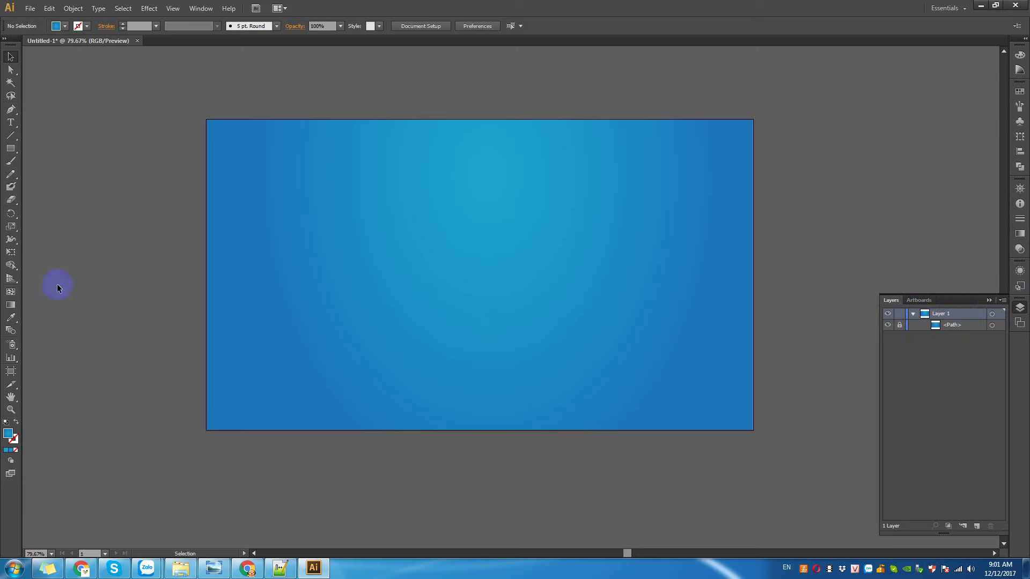
click(12, 175)
Place a Type tool insertion point on the artboard for the GRAPHICS TITLE text.
click(11, 123)
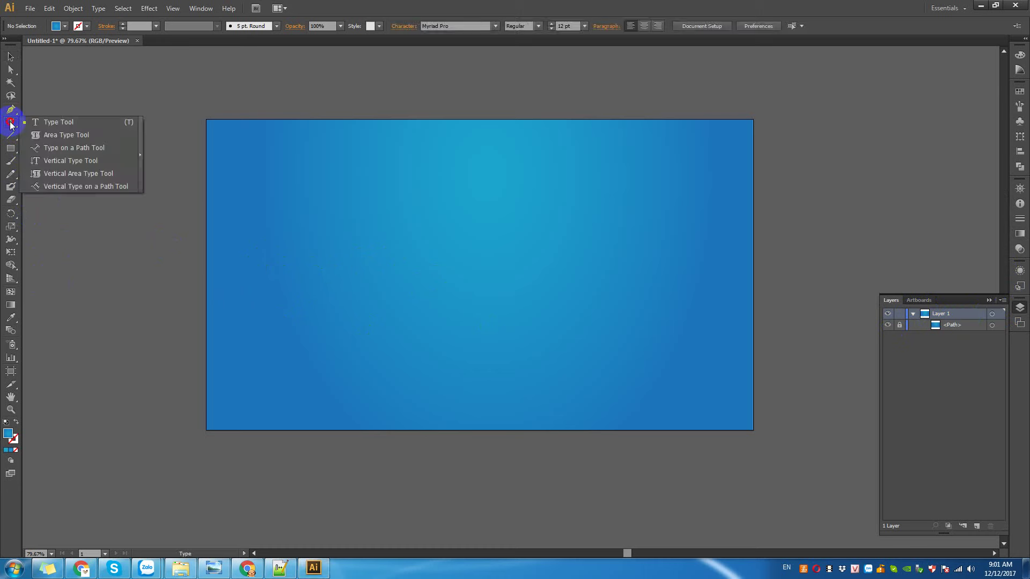
click(54, 123)
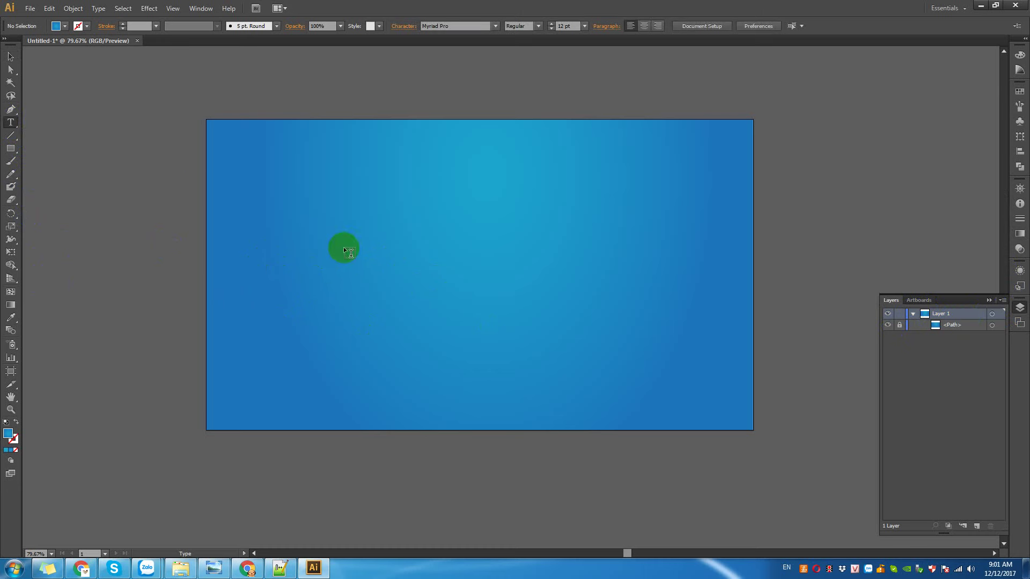
click(444, 271)
text(GRAPHICS TITLE)
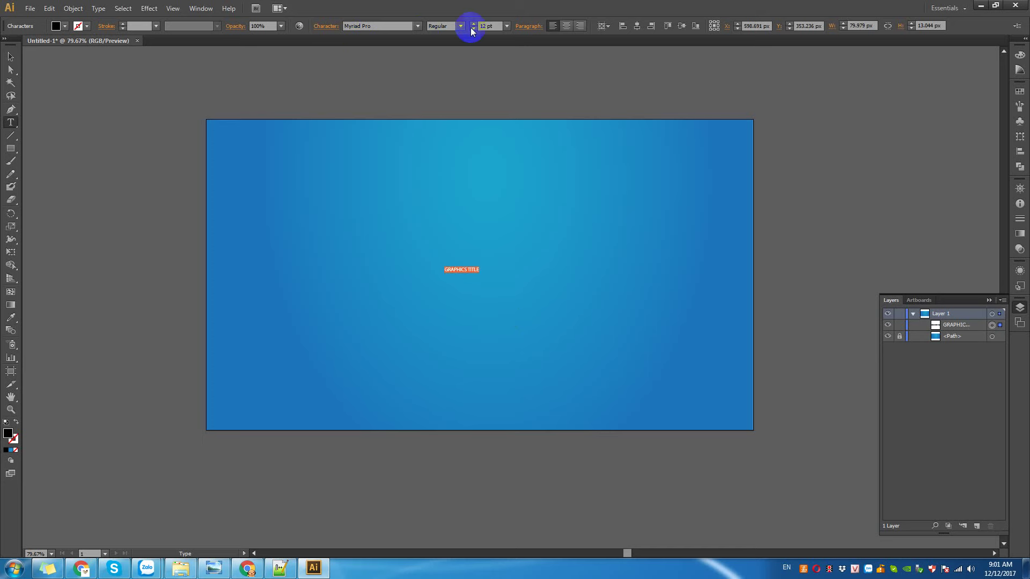
Set the title to 72 pt and move it left and slightly up.
click(507, 26)
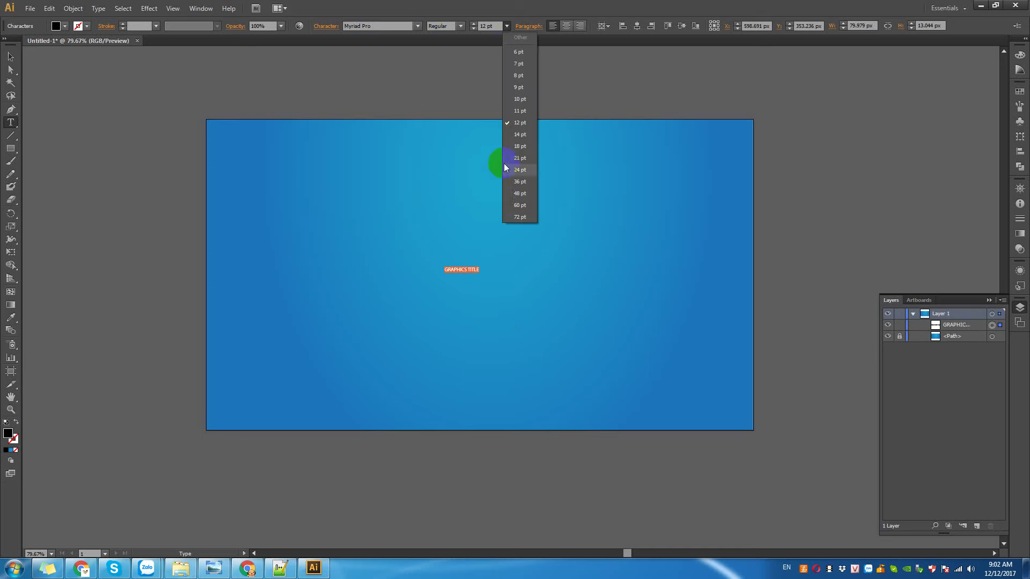
click(516, 217)
click(10, 57)
drag(534, 271, 459, 264)
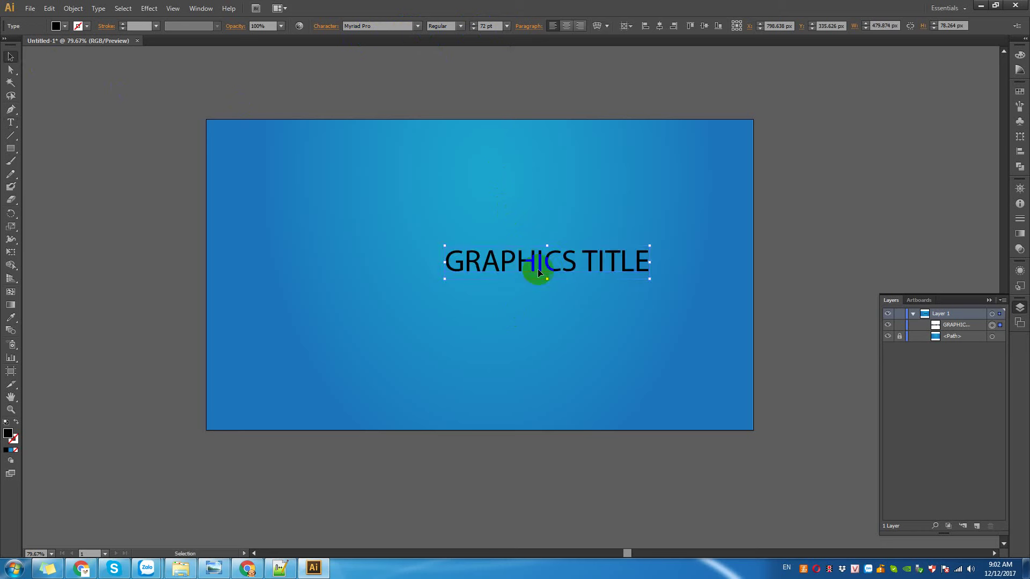
Browse font families for the title, settling on UTM Androgyne.
click(418, 26)
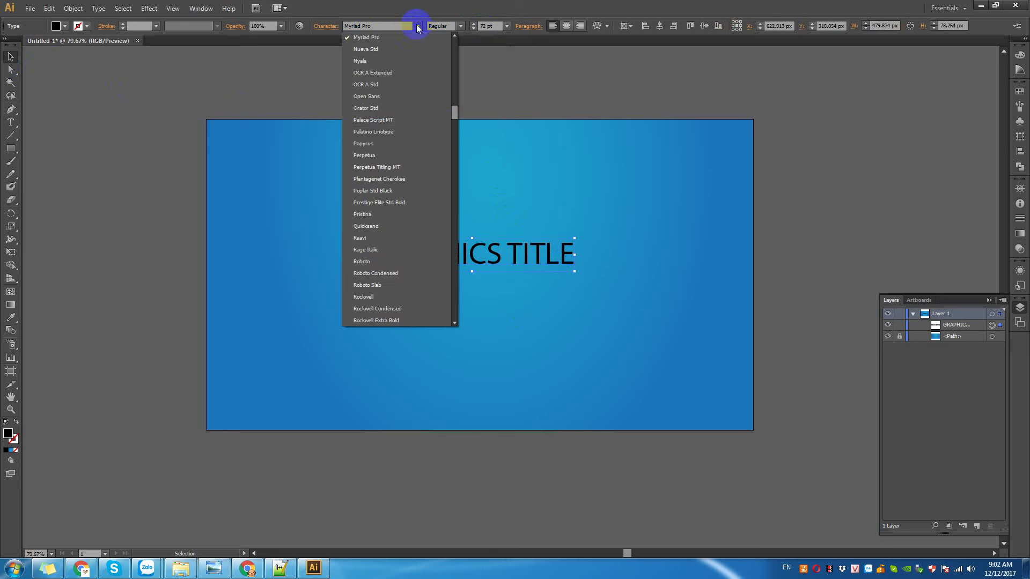
drag(455, 111, 456, 184)
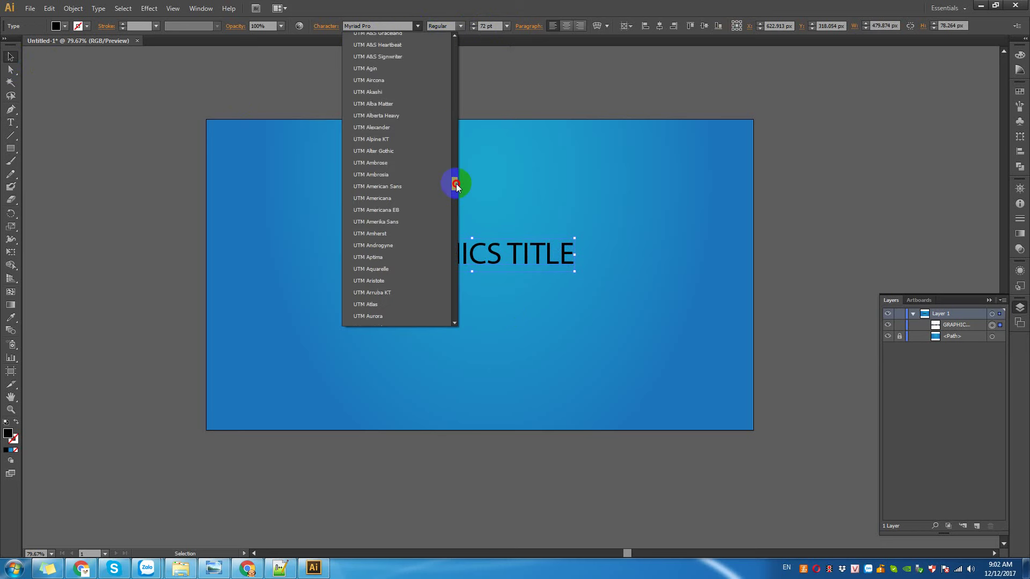
click(387, 69)
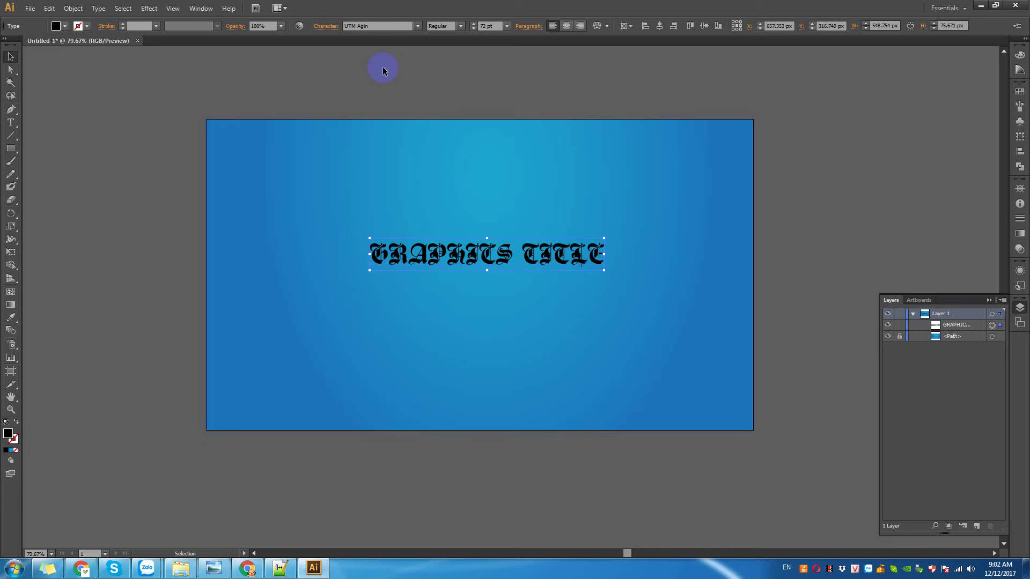
click(373, 25)
key(Down)
key(Down)
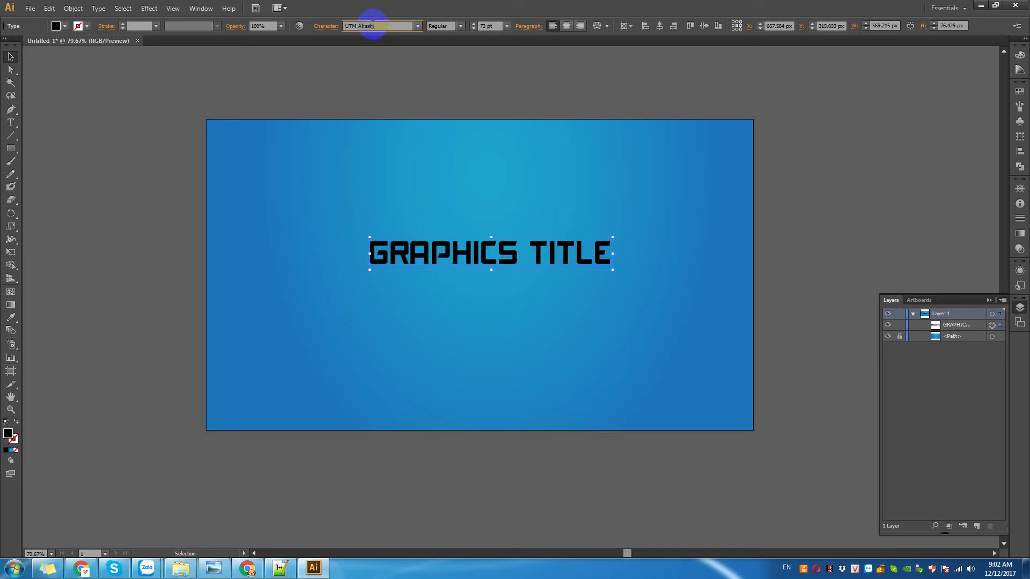
key(Down)
key(Down)
key(Down)
key(Down)
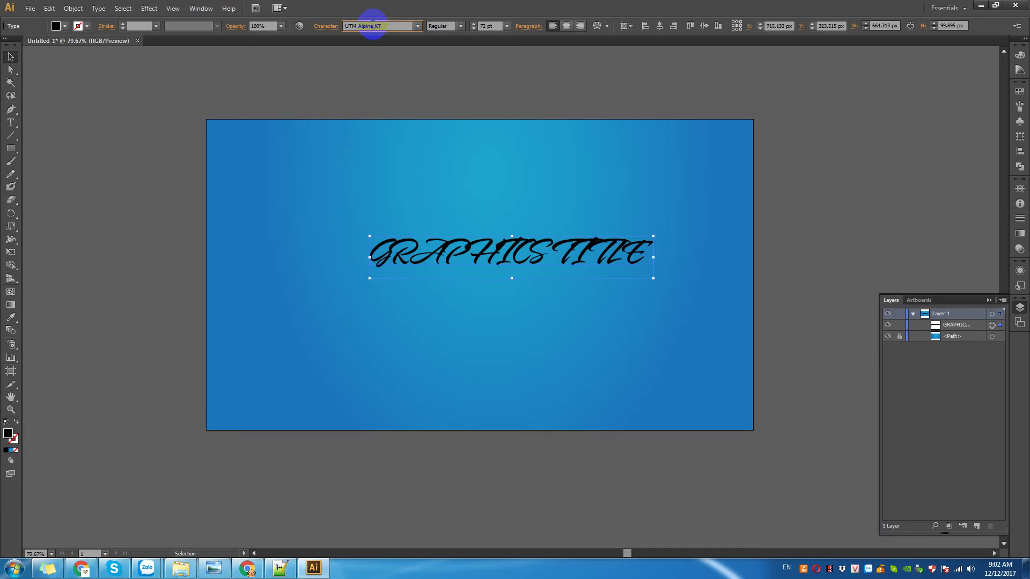
key(Down)
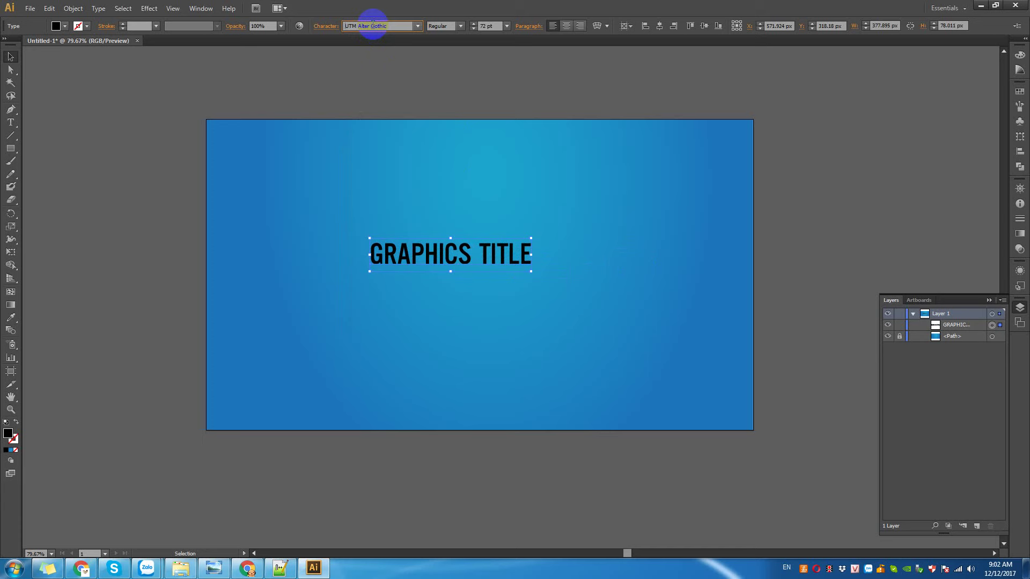
key(Down)
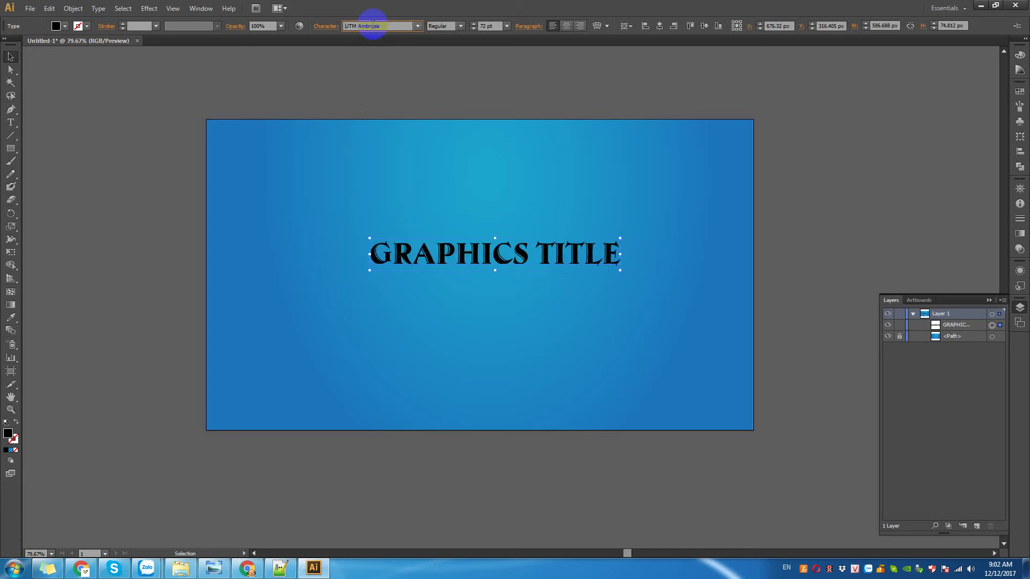
key(Down)
key(Down)
key(Down)
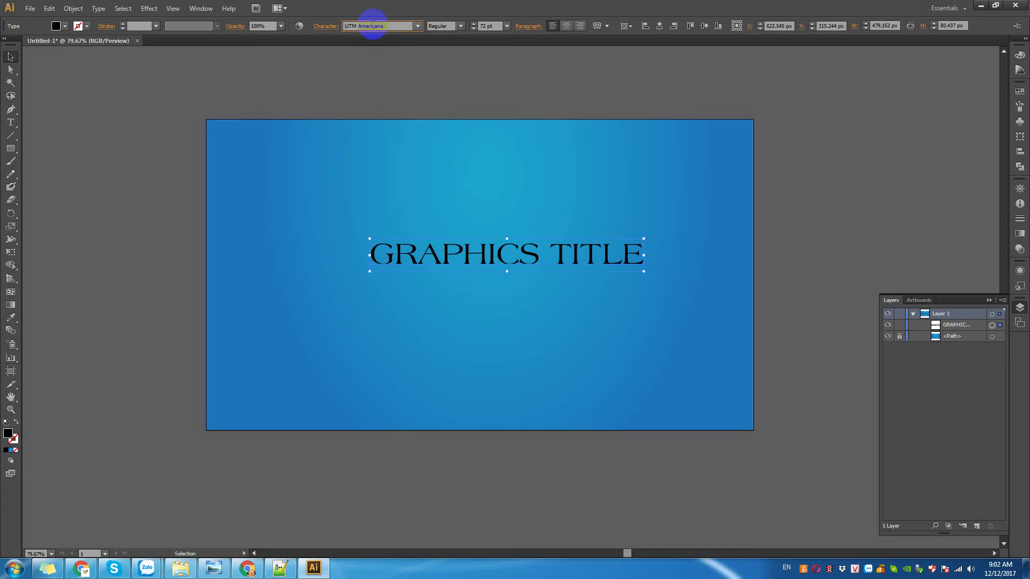
key(Down)
key(Down)
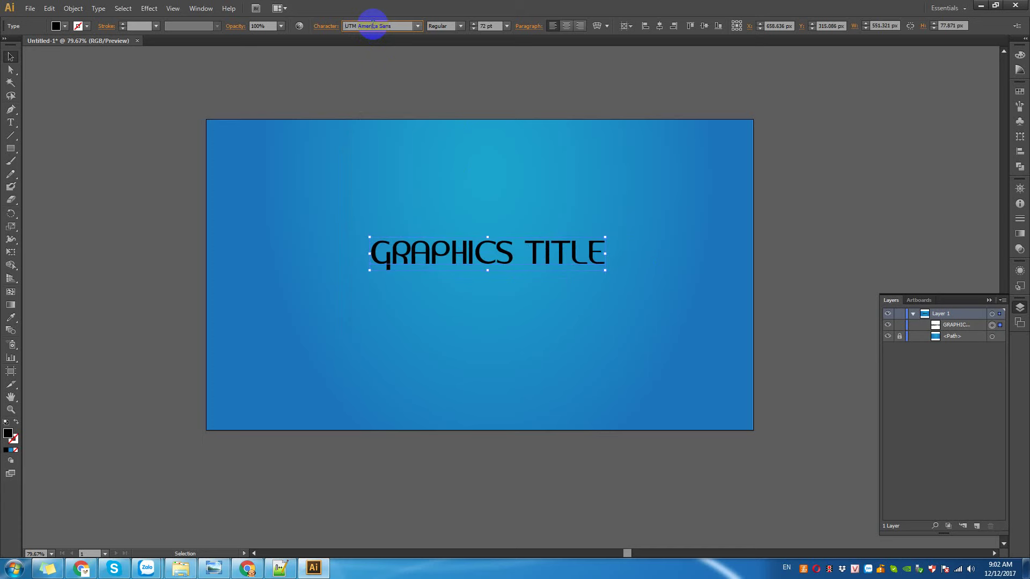
key(Down)
key(Down)
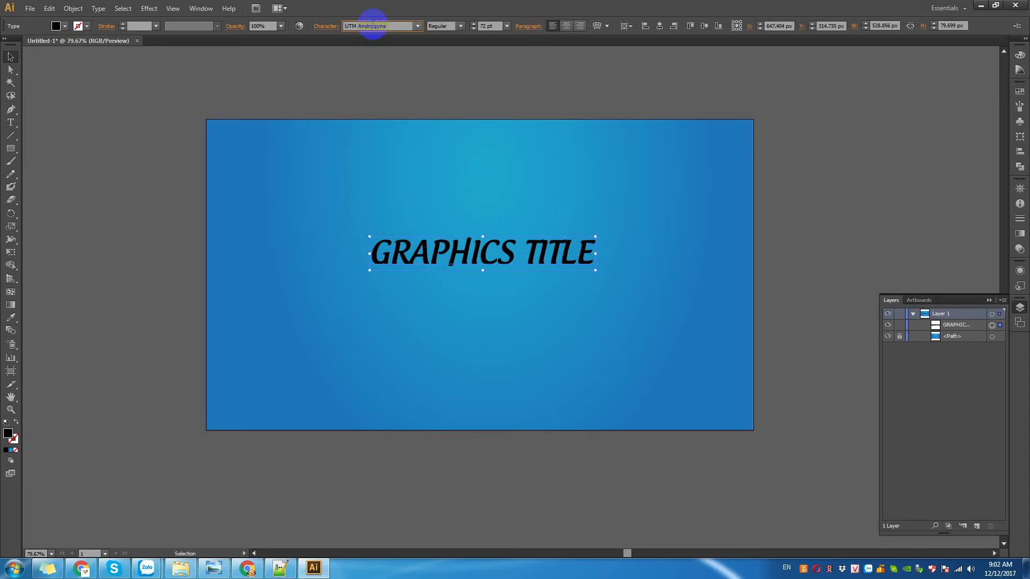
Set the title to 40 pt and centre it horizontally and vertically on the artboard.
click(504, 26)
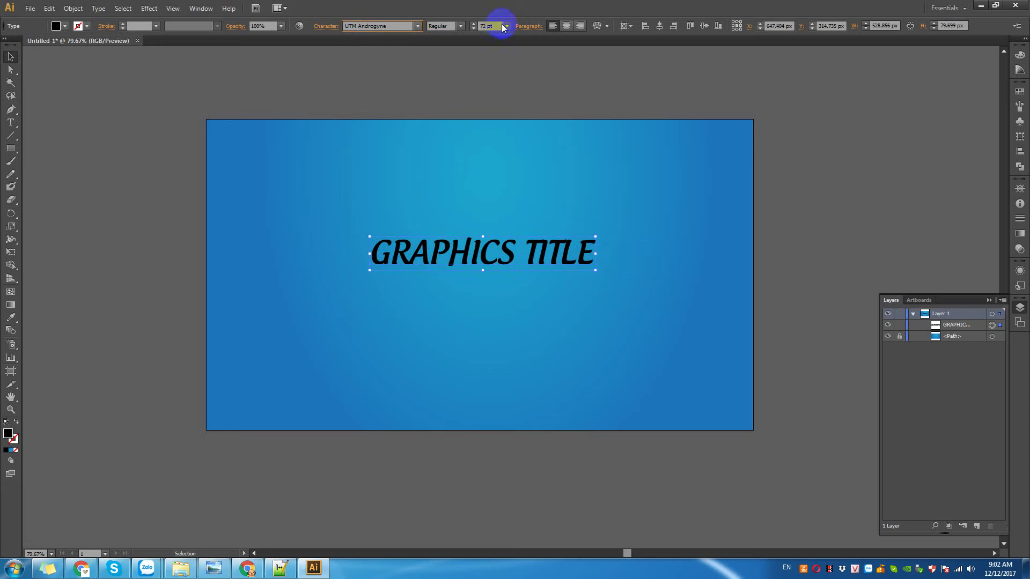
click(484, 26)
text(48)
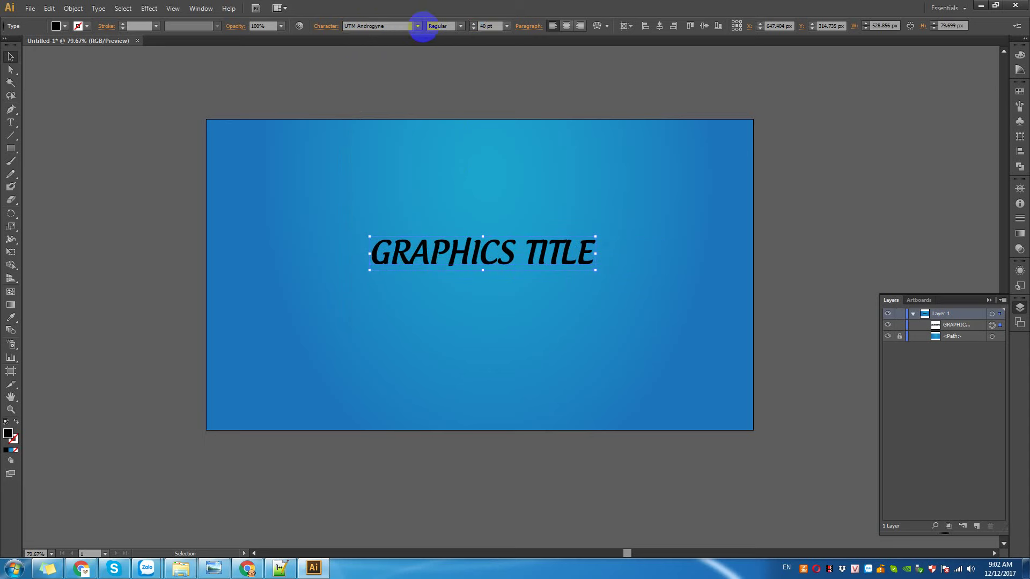
drag(482, 259, 522, 269)
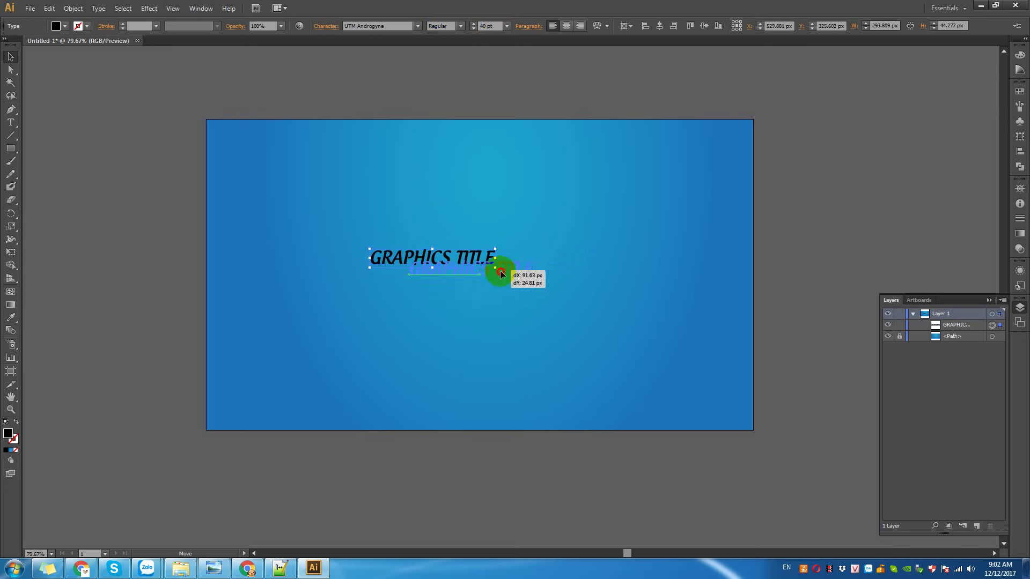
click(659, 26)
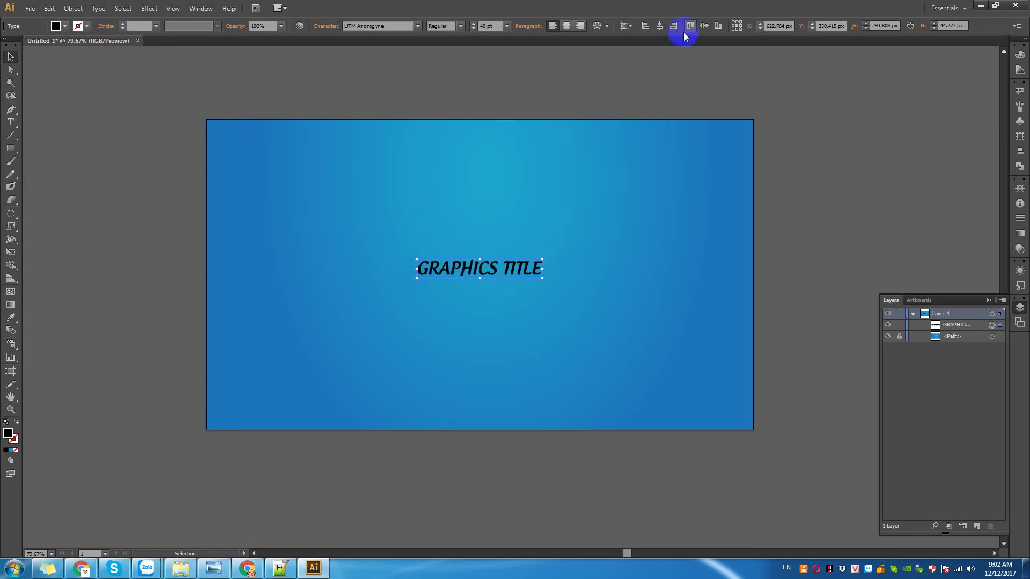
click(704, 26)
click(474, 238)
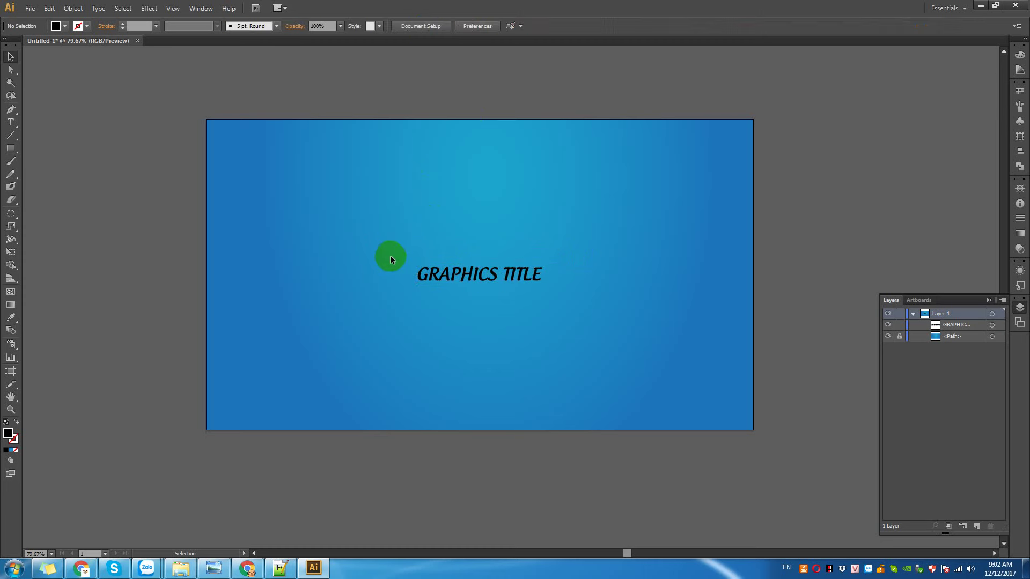
At 150% zoom, draw a wide rectangle of about 425 × 66 px over the title.
drag(384, 249, 571, 331)
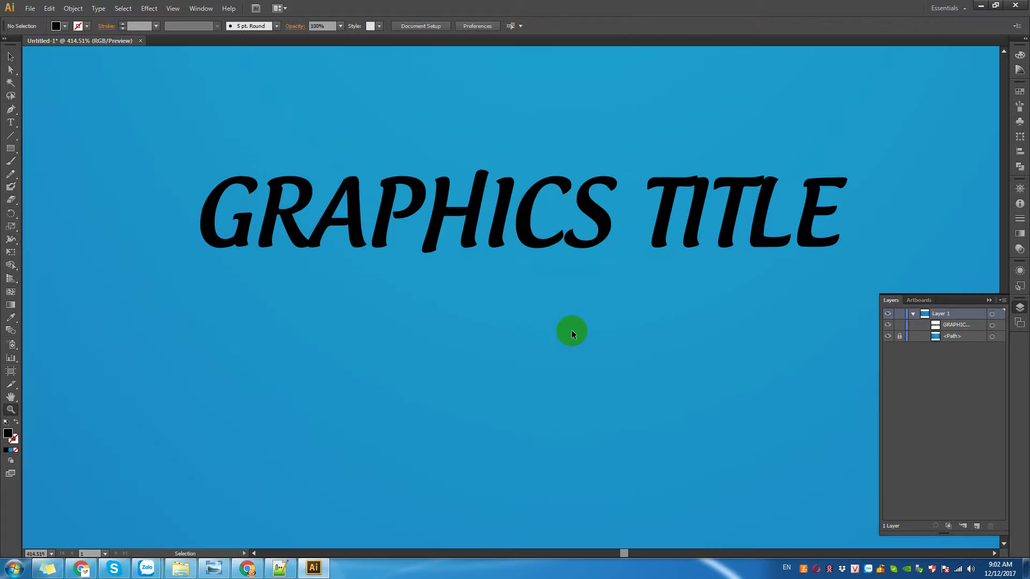
alt+click(571, 332)
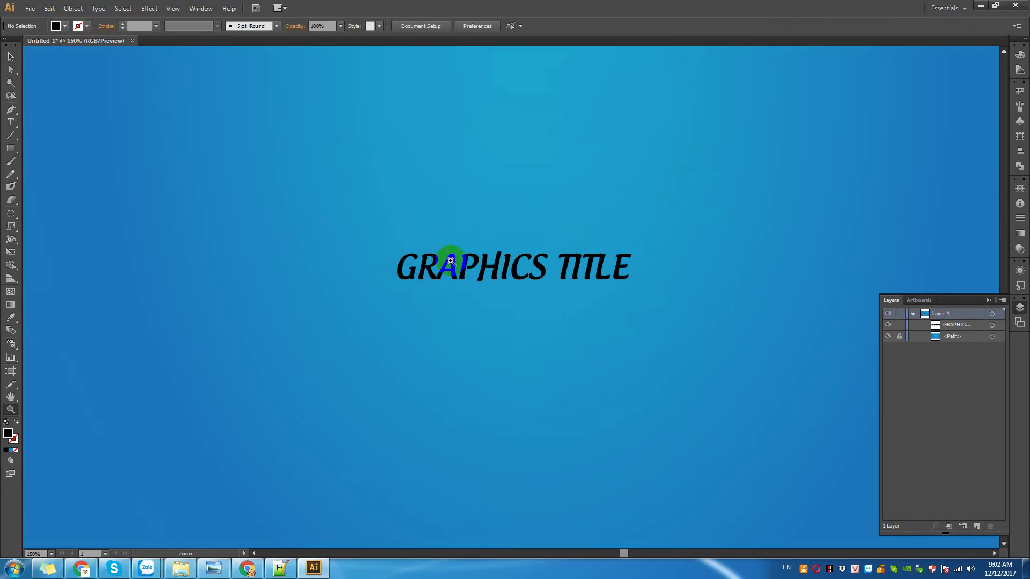
click(15, 153)
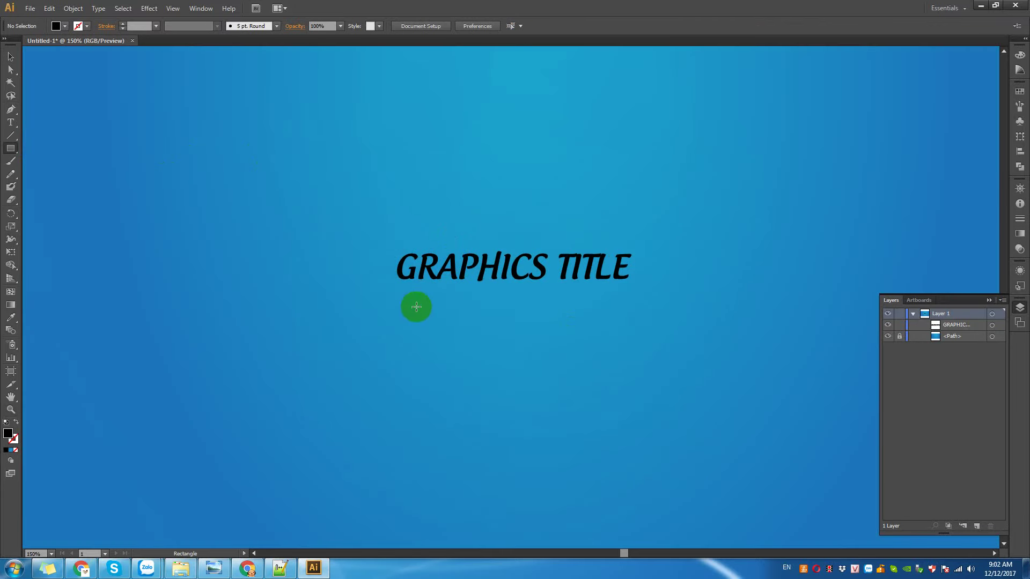
mouse_move(370, 236)
mouse_down()
mouse_move(668, 304)
mouse_move(687, 292)
mouse_up()
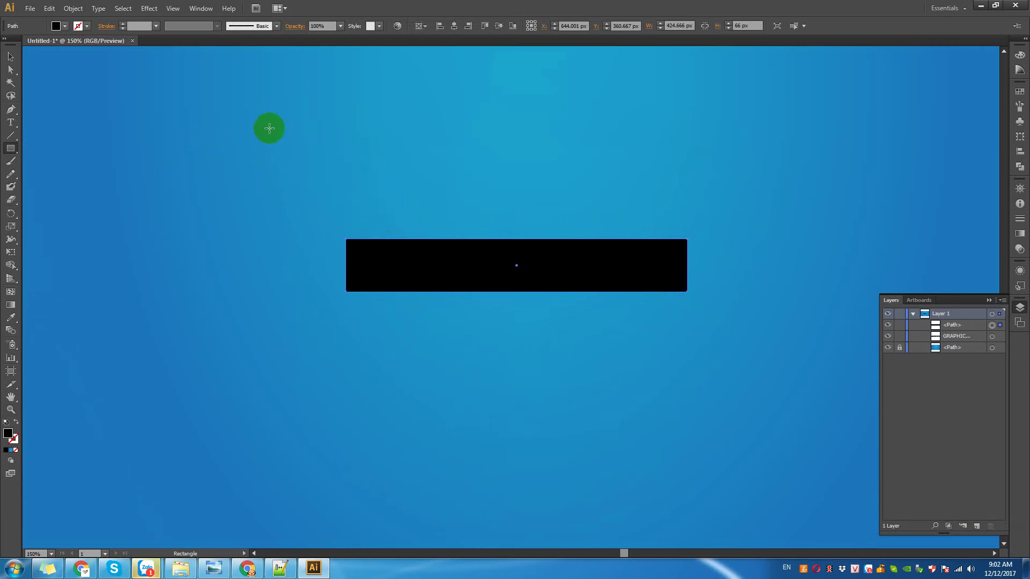
key(v)
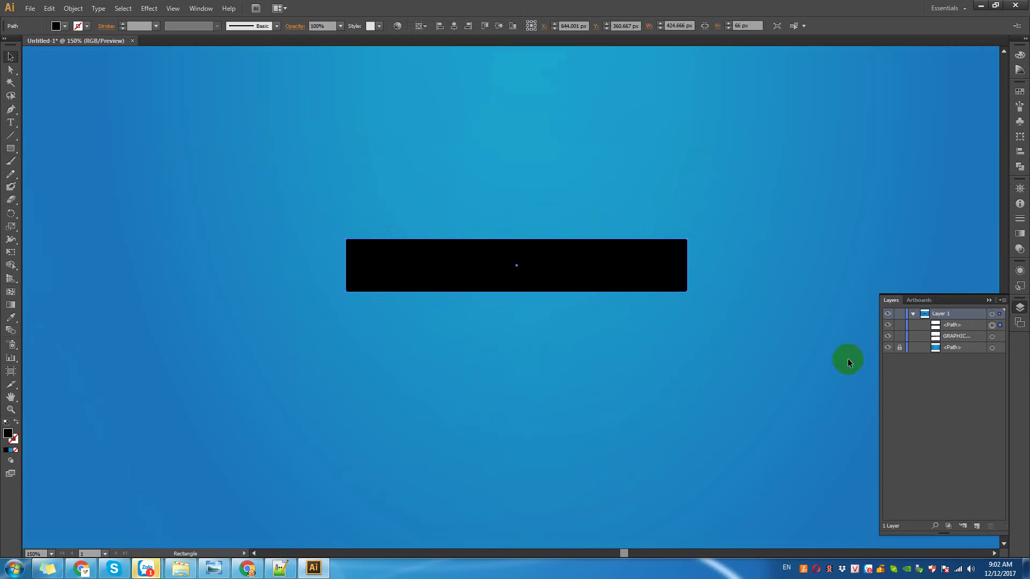
click(597, 276)
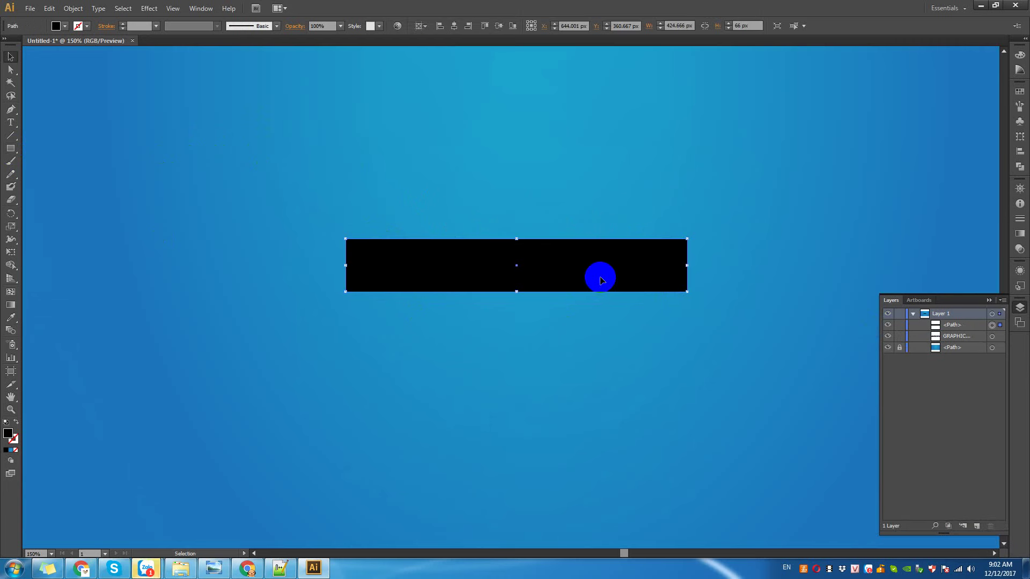
click(938, 326)
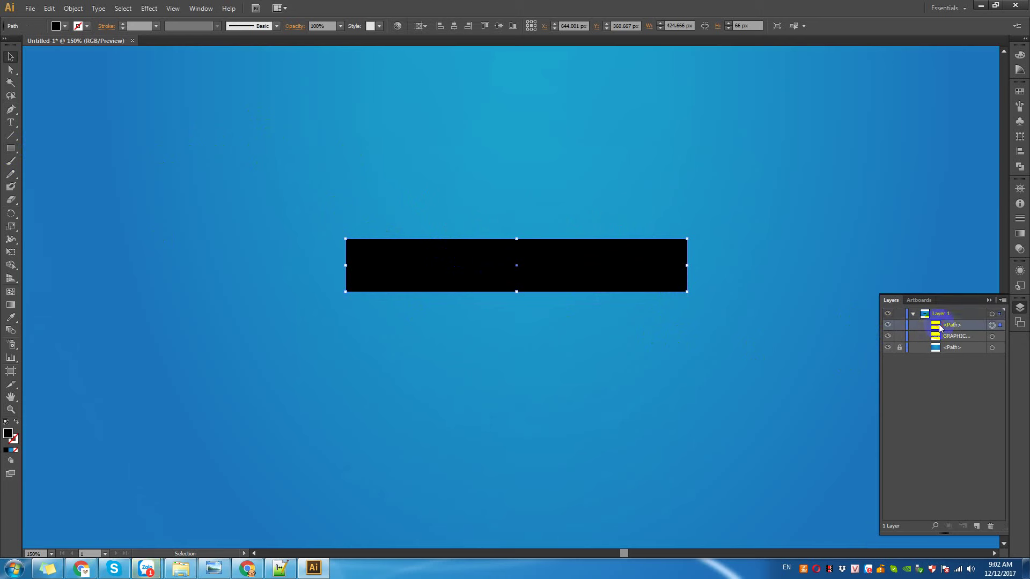
Fill the rectangle with an orange swatch.
click(65, 27)
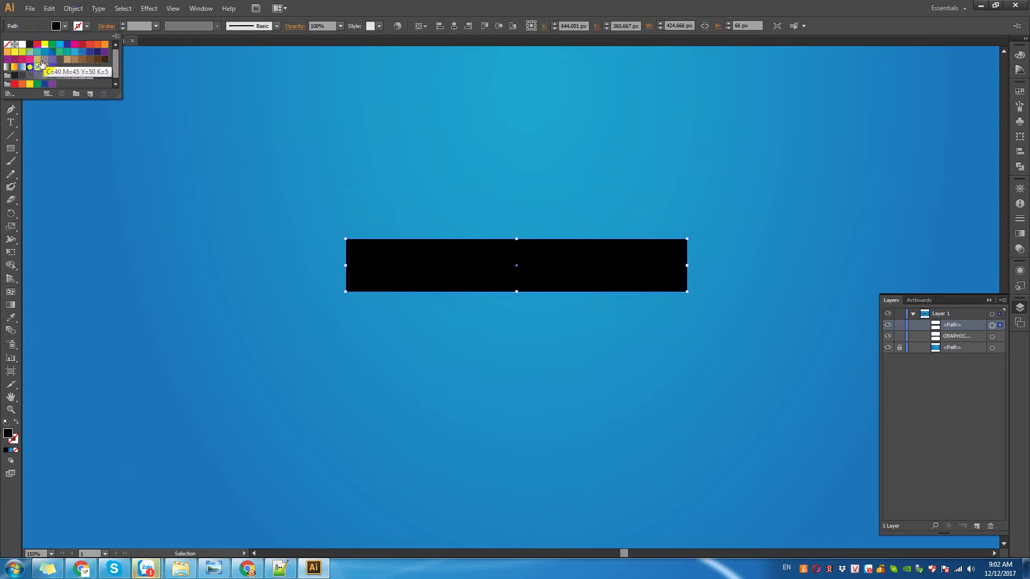
click(98, 46)
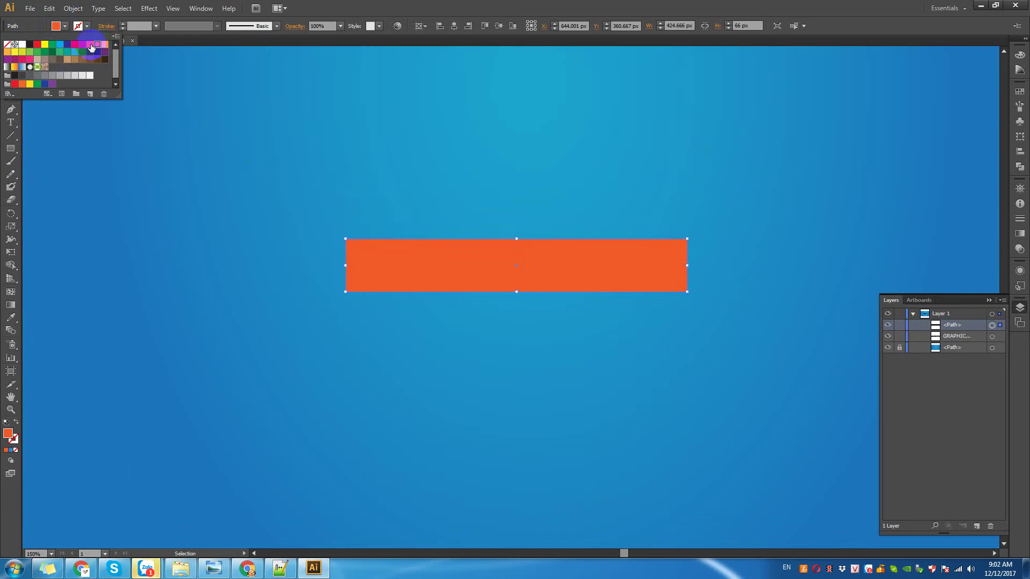
click(104, 45)
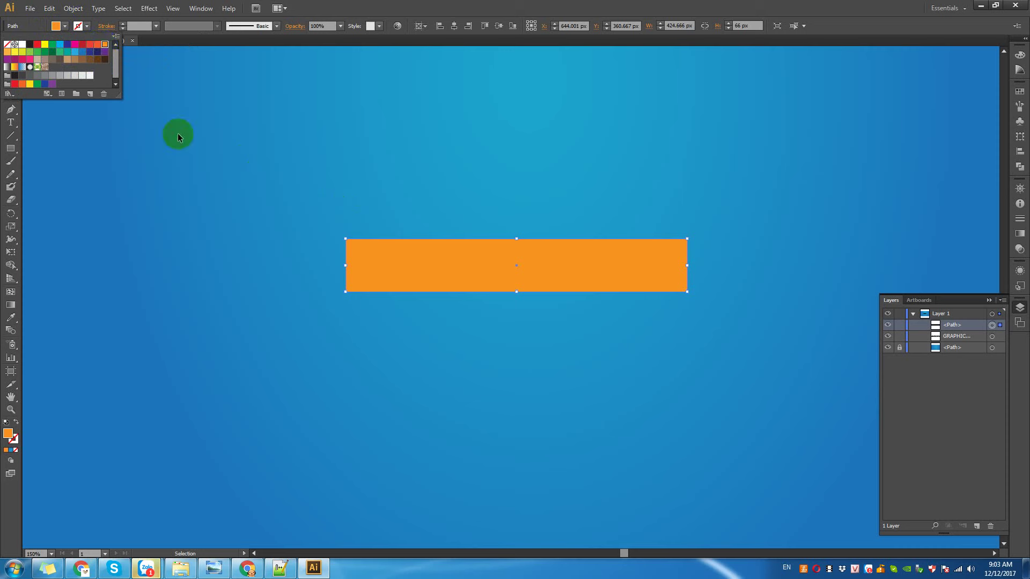
click(937, 329)
drag(944, 342, 950, 328)
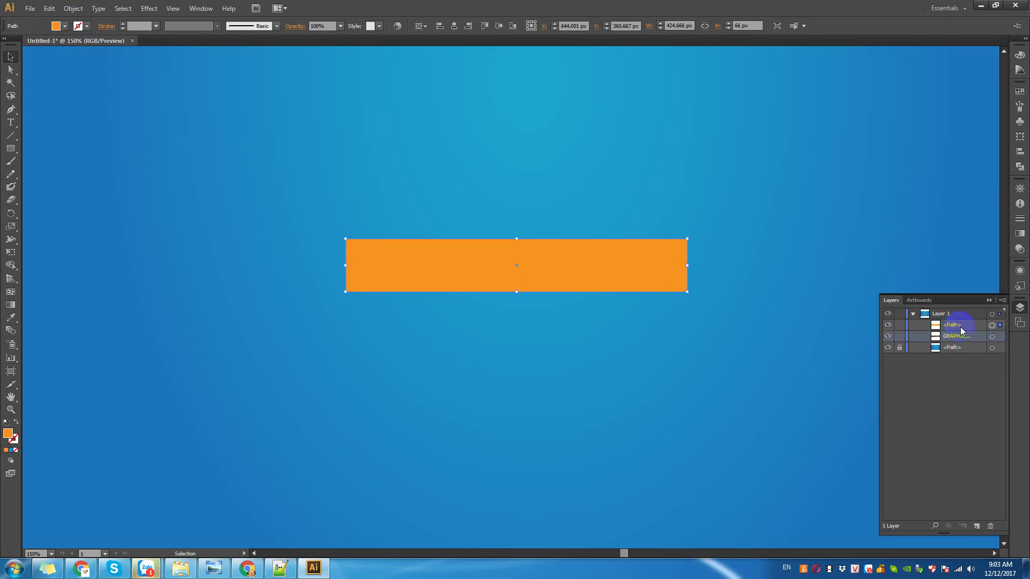
Bring the GRAPHICS TITLE text in front of the orange rectangle with Arrange > Bring to Front.
click(596, 244)
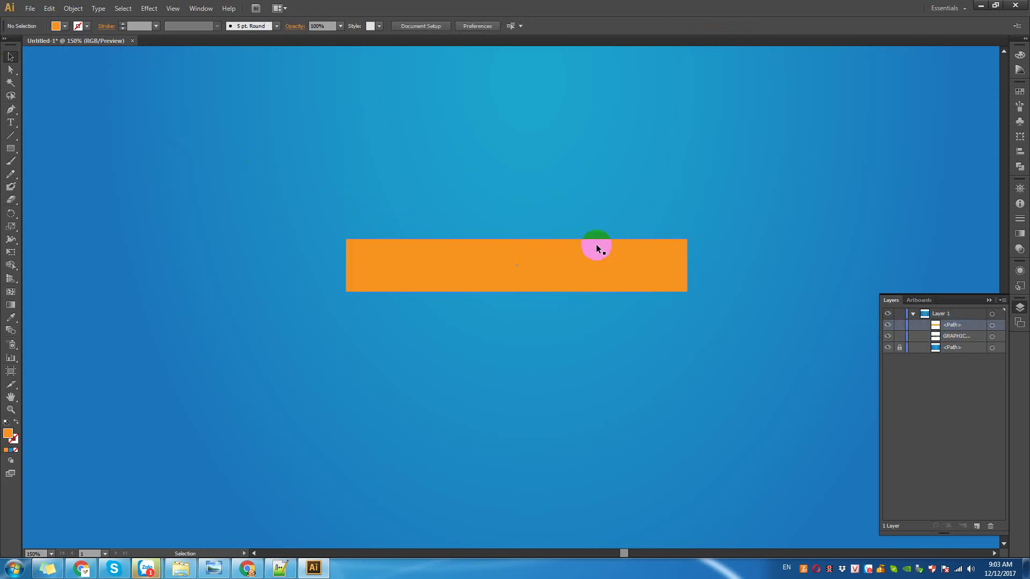
click(993, 336)
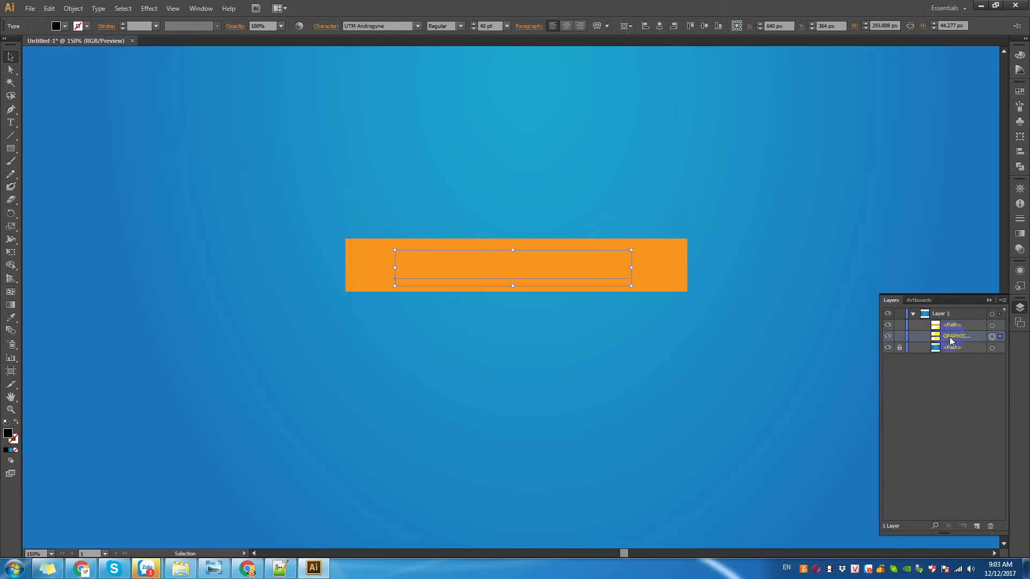
right_click(585, 281)
mouse_move(616, 383)
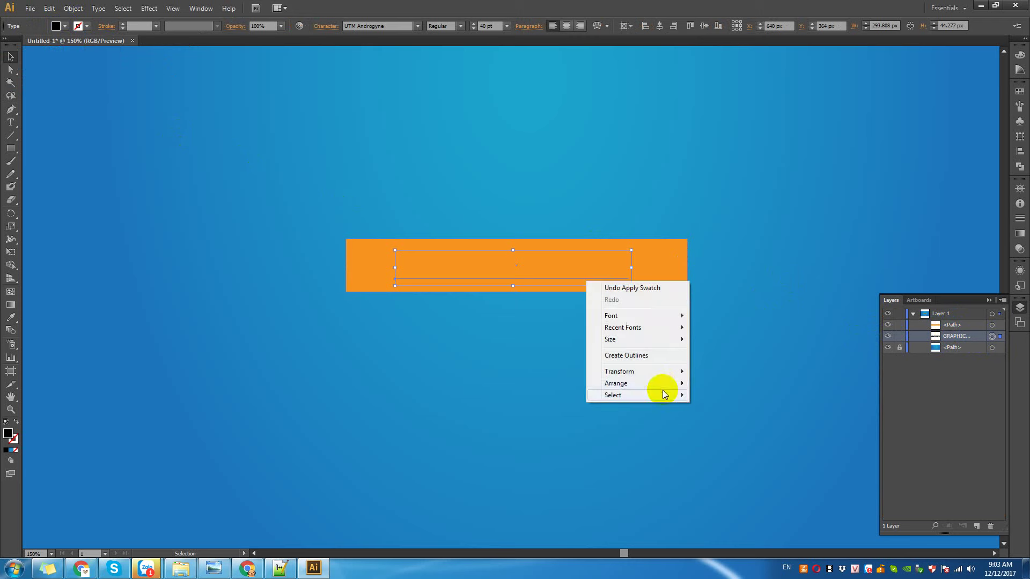
click(703, 387)
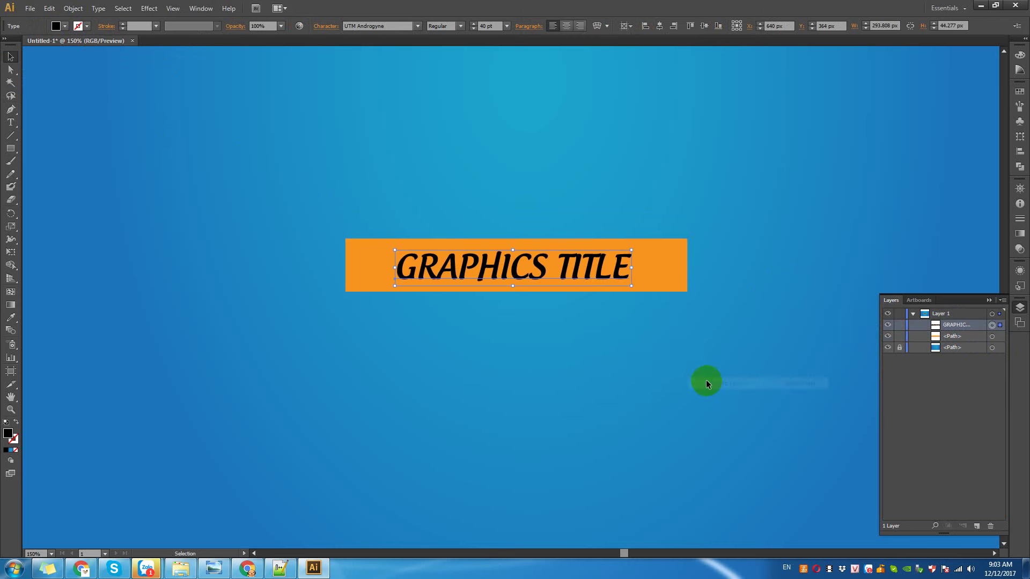
Make the GRAPHICS TITLE text white using the Swatches fill dropdown.
click(635, 341)
click(602, 270)
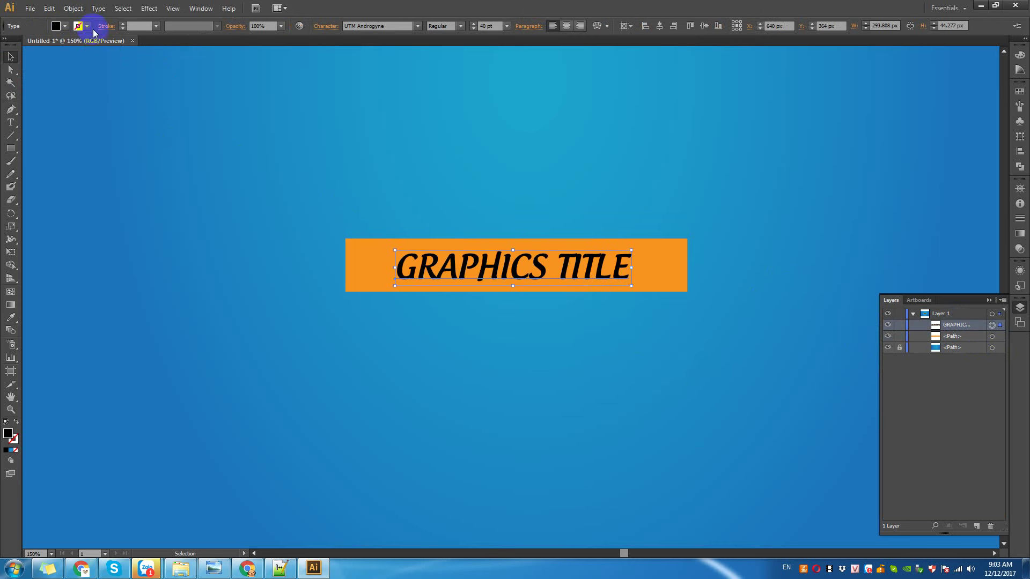
click(65, 26)
click(22, 47)
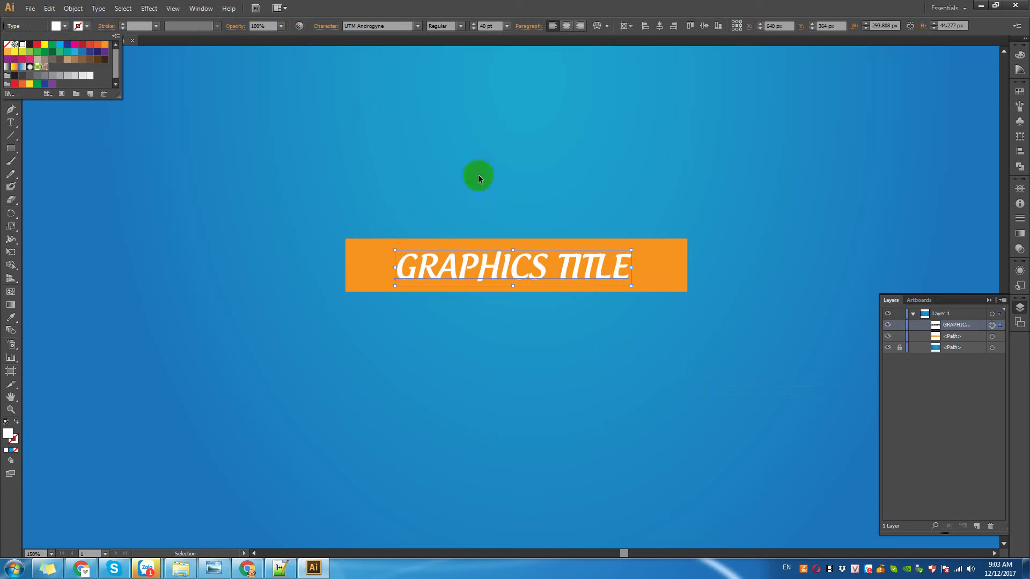
click(478, 174)
click(475, 340)
Widen the orange bar behind the title to about 472 × 73 px.
click(528, 273)
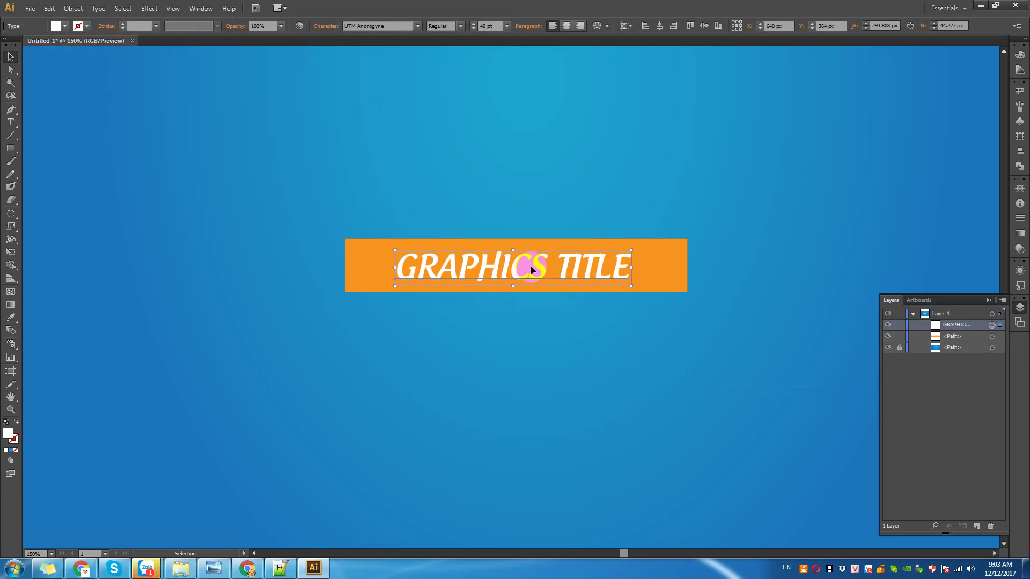
click(538, 192)
click(563, 247)
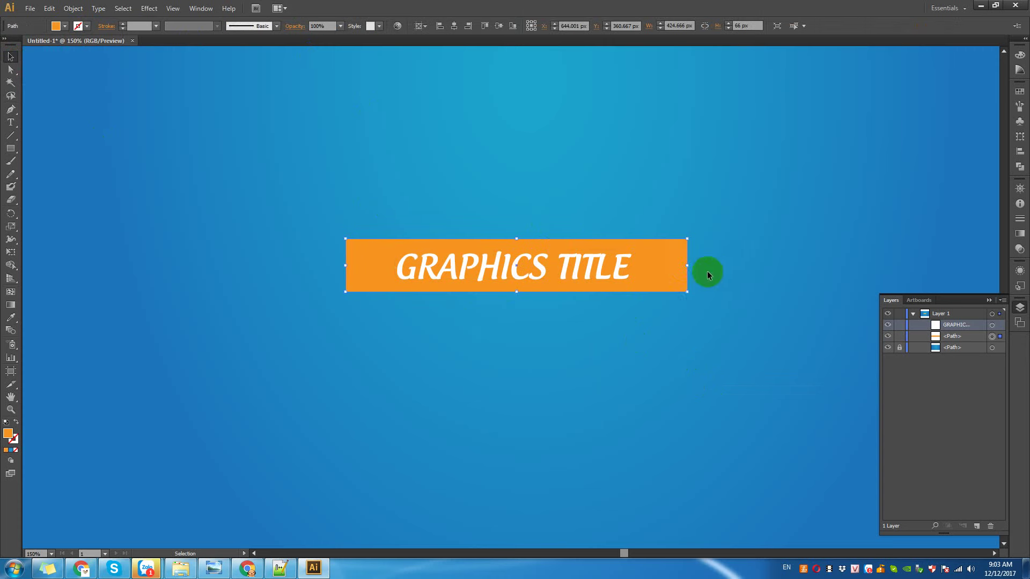
drag(687, 265, 705, 265)
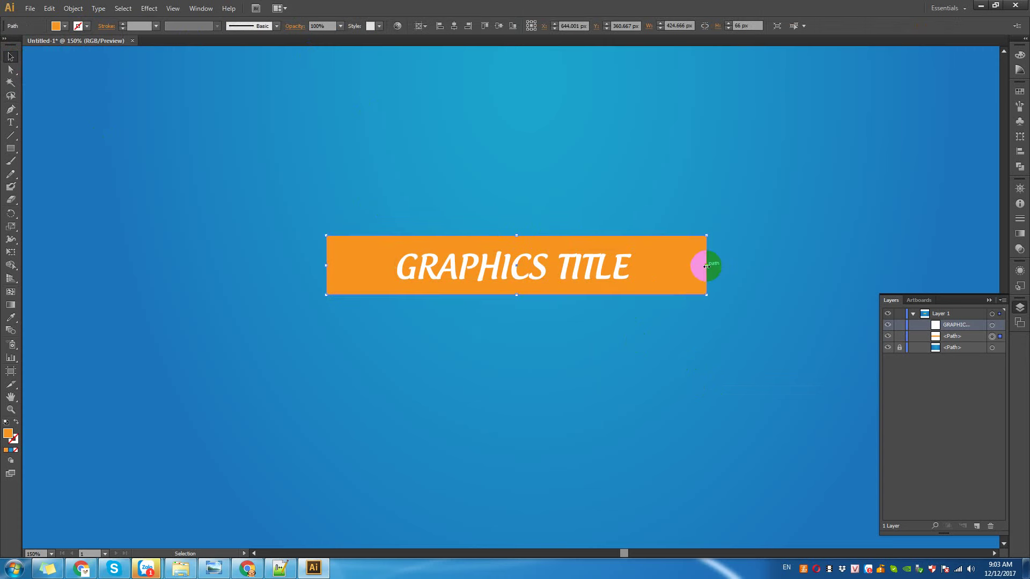
click(629, 343)
click(354, 261)
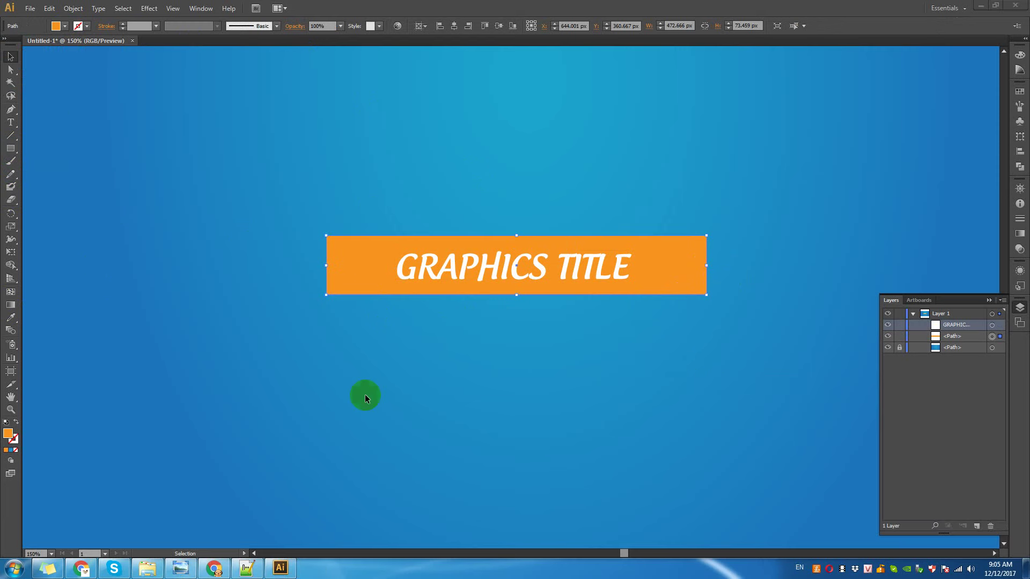
Draw a roughly 70 × 73 px square over the bar's left end, filled darker orange E57607.
click(11, 149)
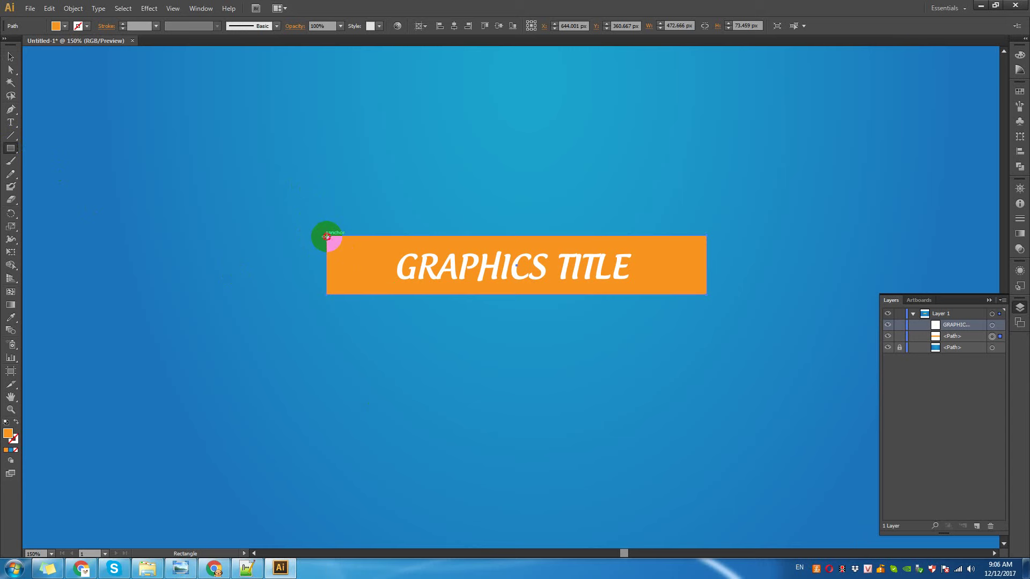
drag(327, 237, 382, 294)
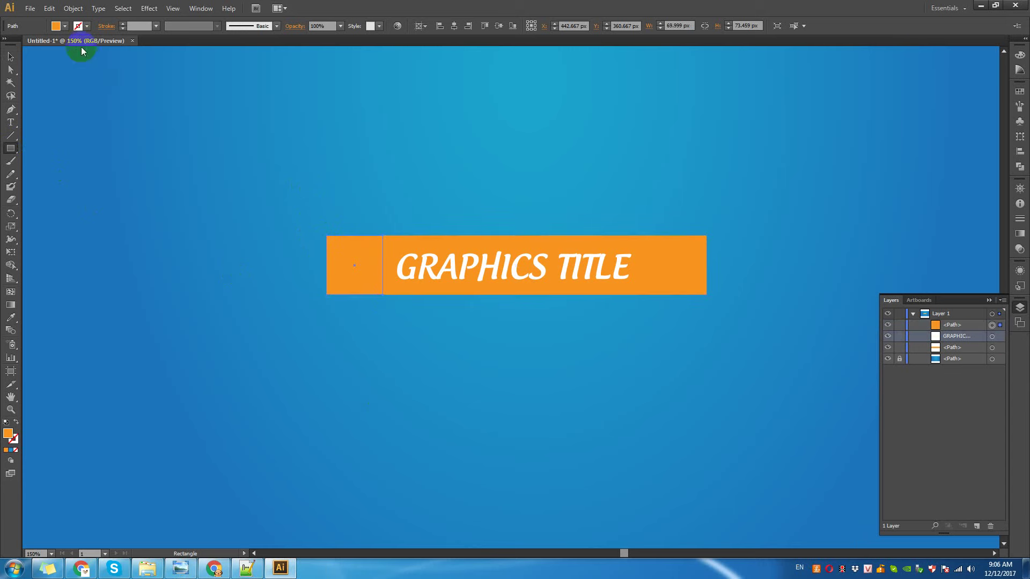
double_click(8, 433)
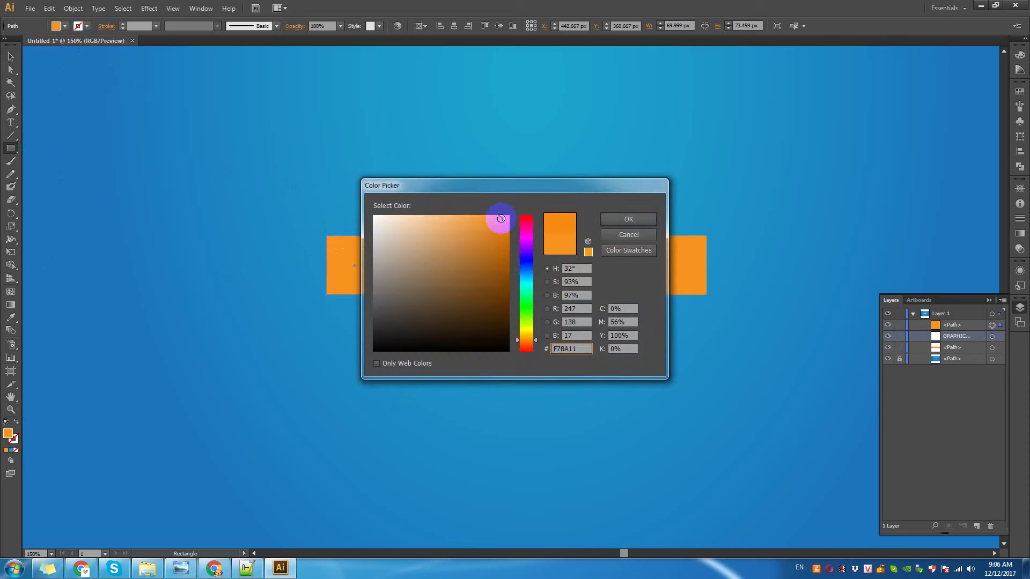
click(611, 220)
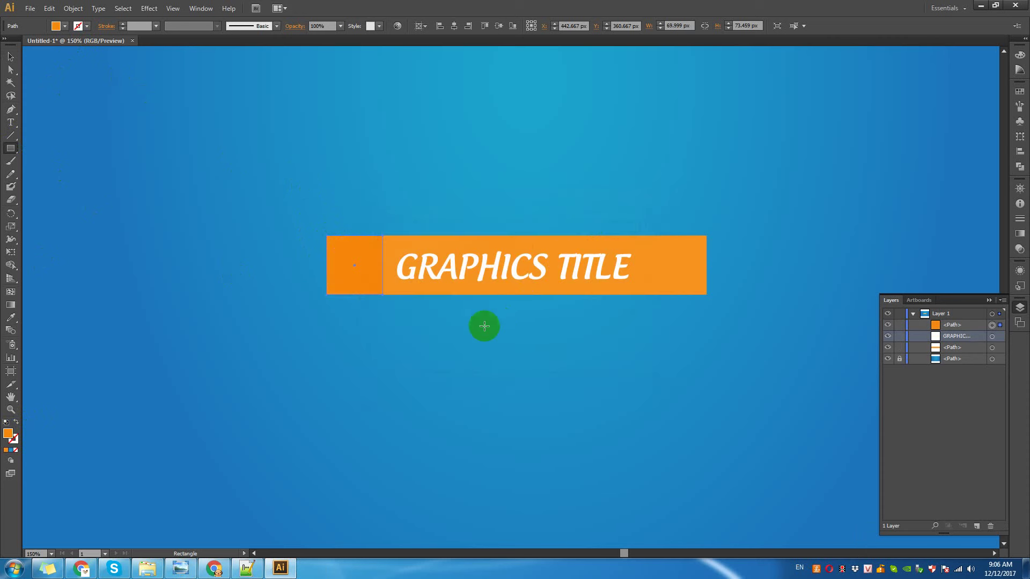
click(11, 56)
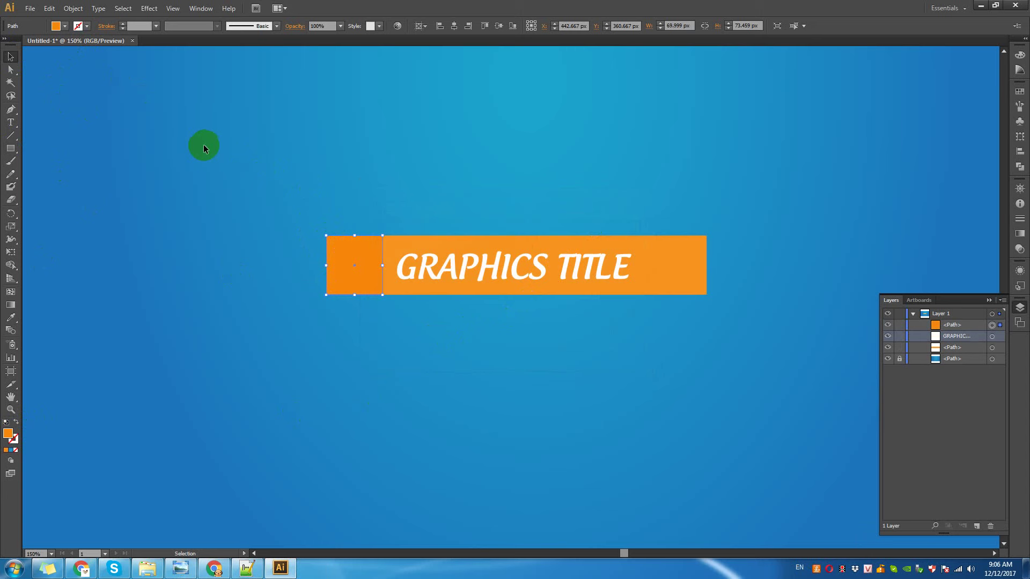
click(344, 156)
click(355, 239)
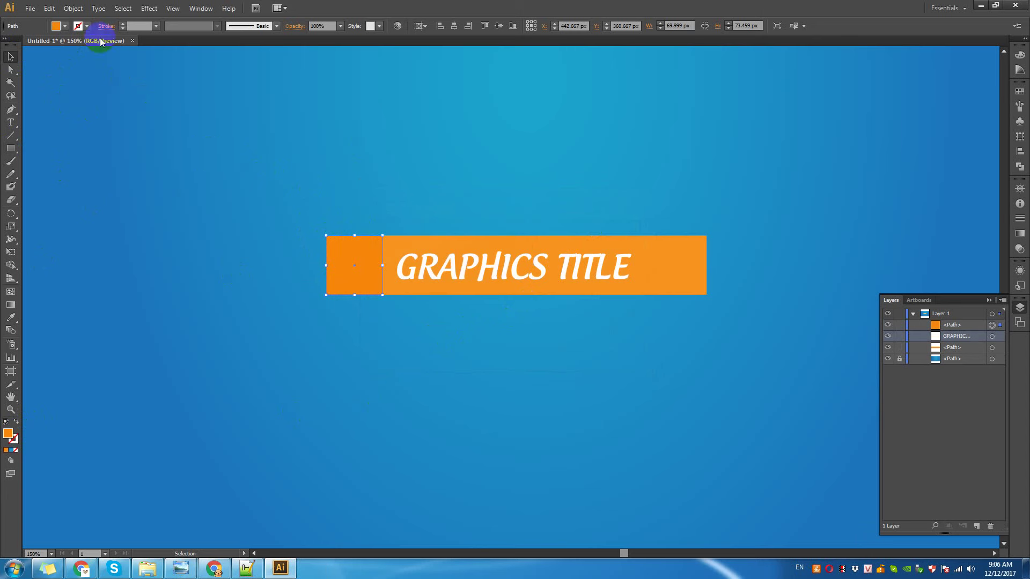
double_click(9, 435)
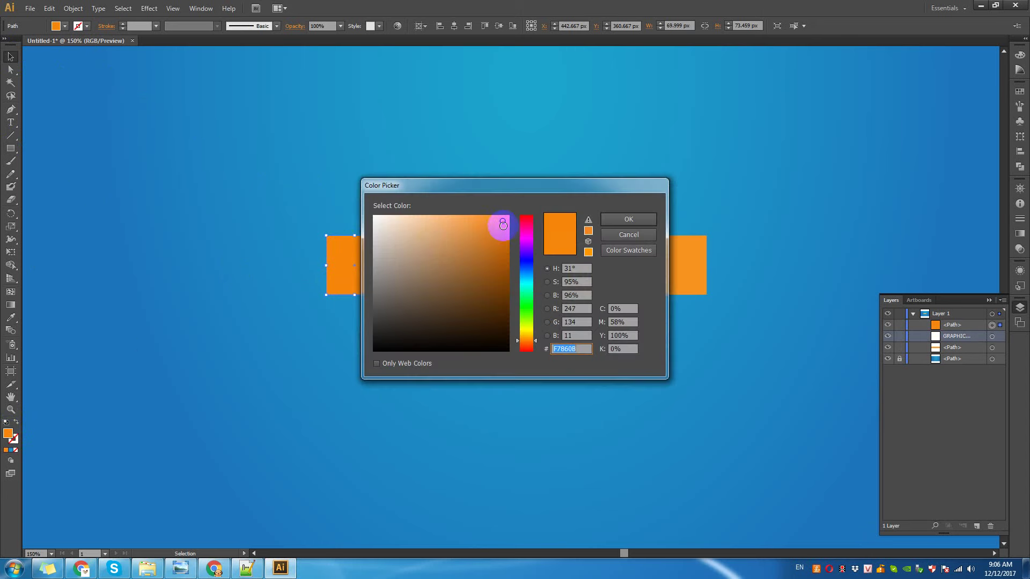
click(506, 228)
click(625, 219)
Widen the dark square slightly and drag its right anchors down into a slanted fold.
click(453, 169)
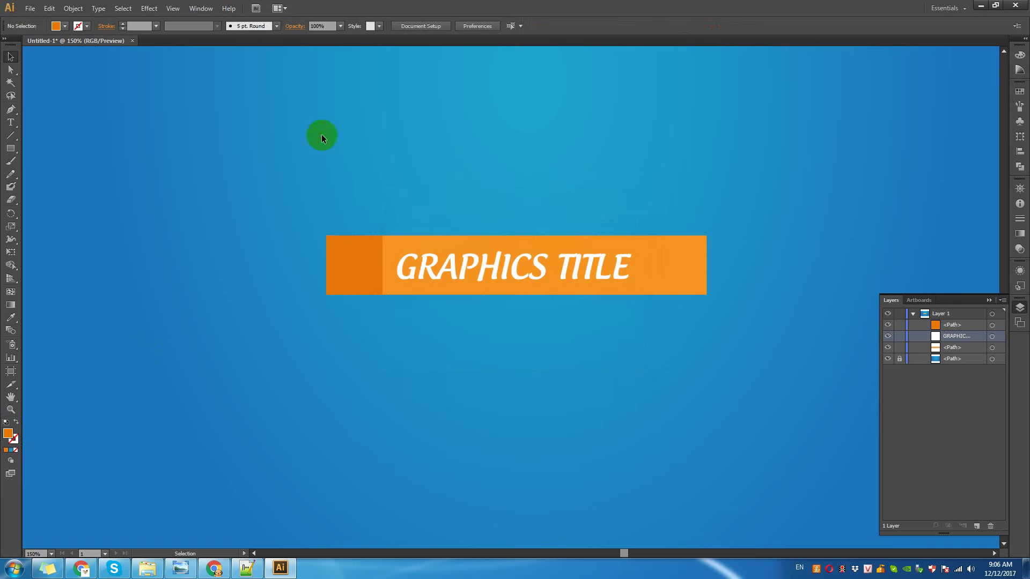
click(350, 257)
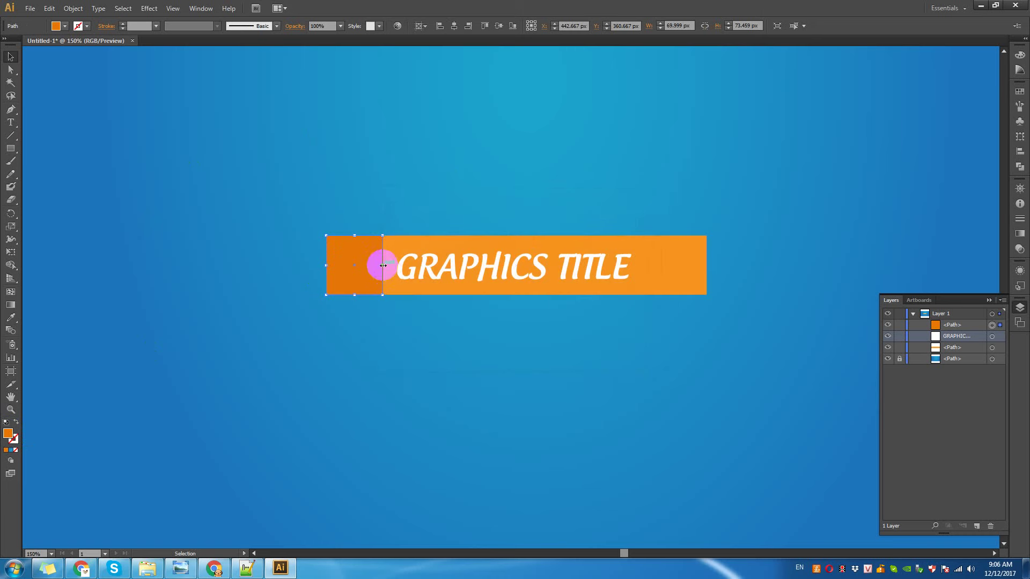
drag(382, 265, 386, 265)
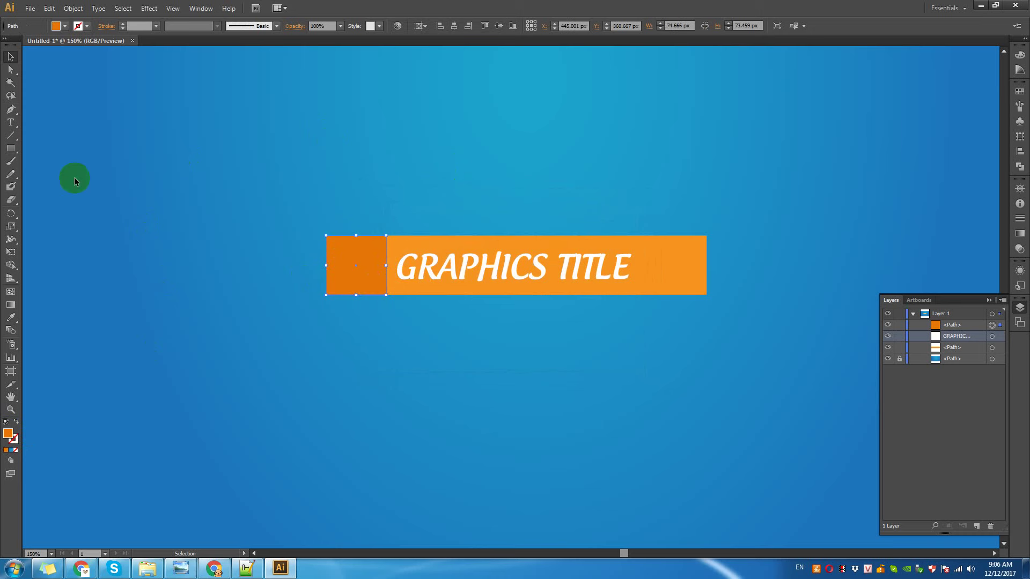
click(29, 101)
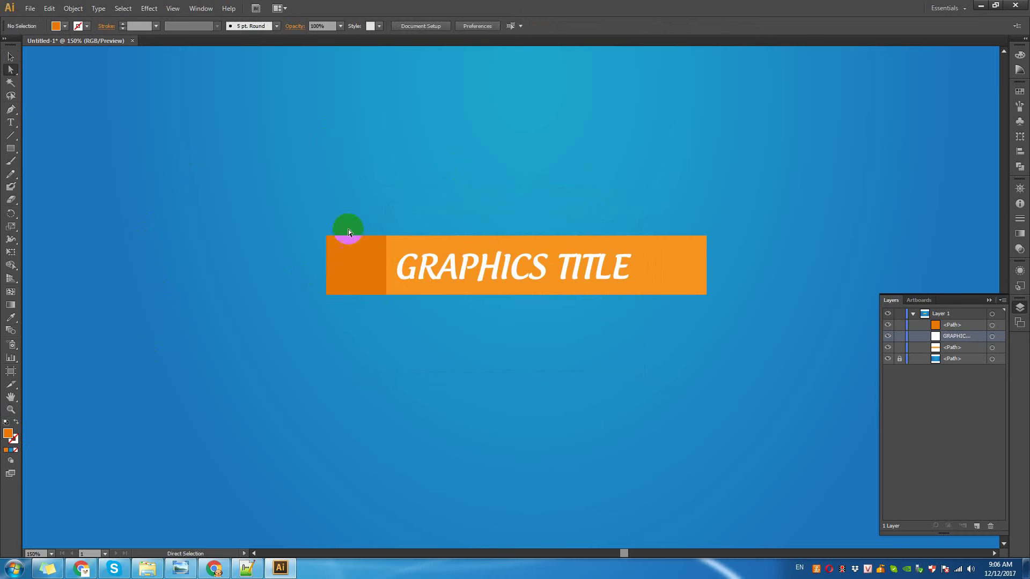
click(386, 236)
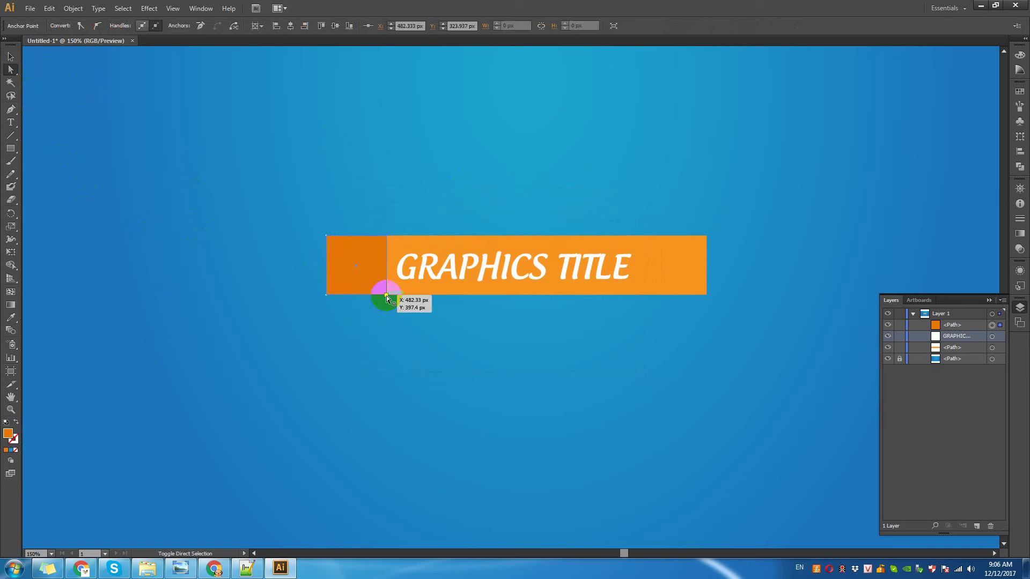
shift+click(386, 295)
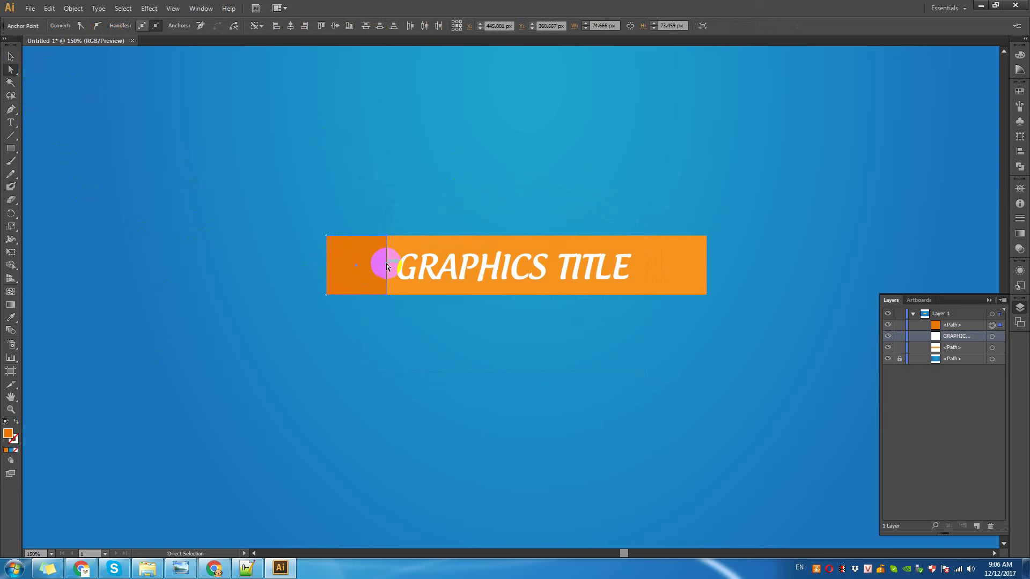
drag(386, 266, 386, 289)
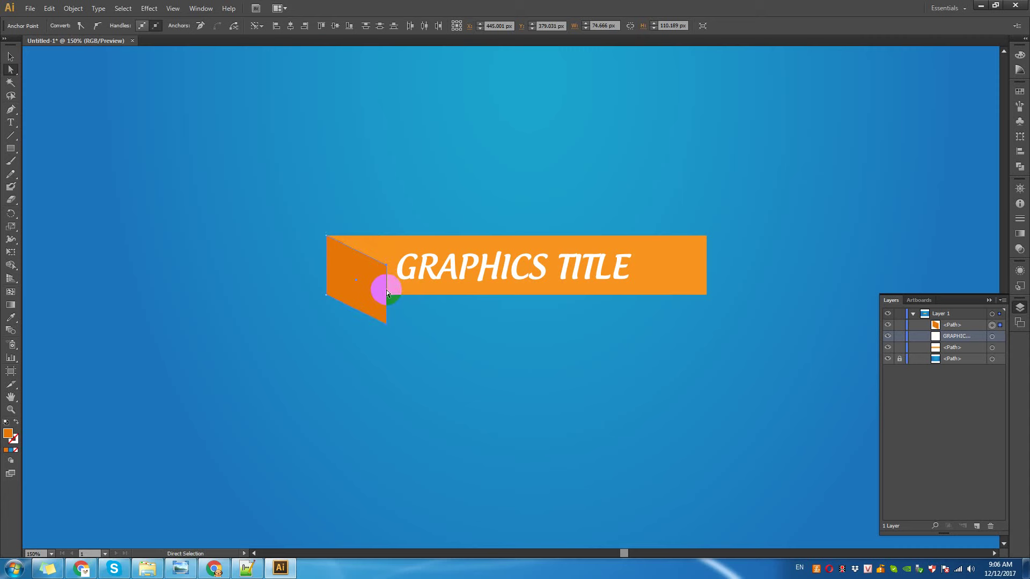
click(266, 209)
click(340, 245)
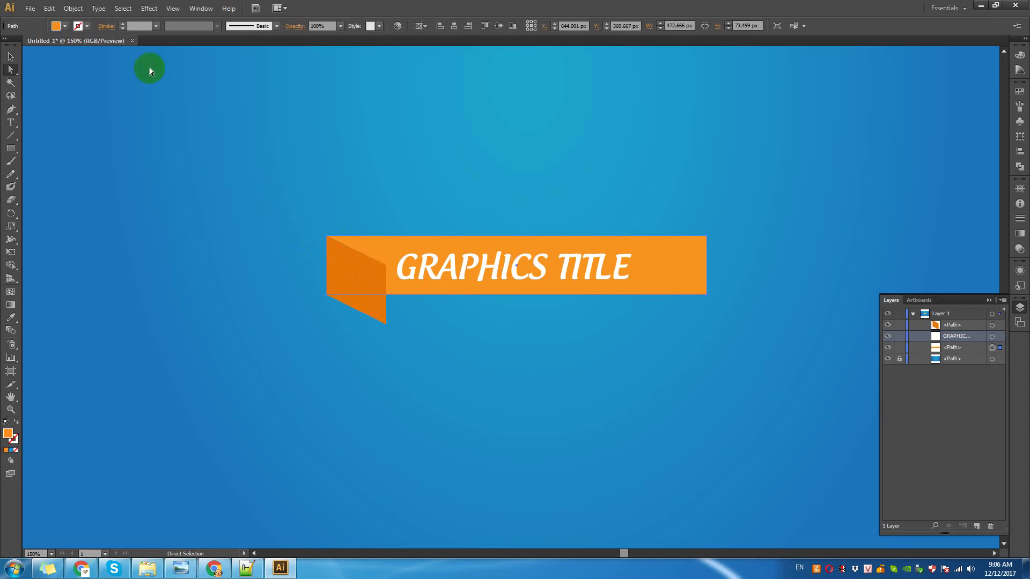
Stretch the orange banner further to the right.
click(11, 54)
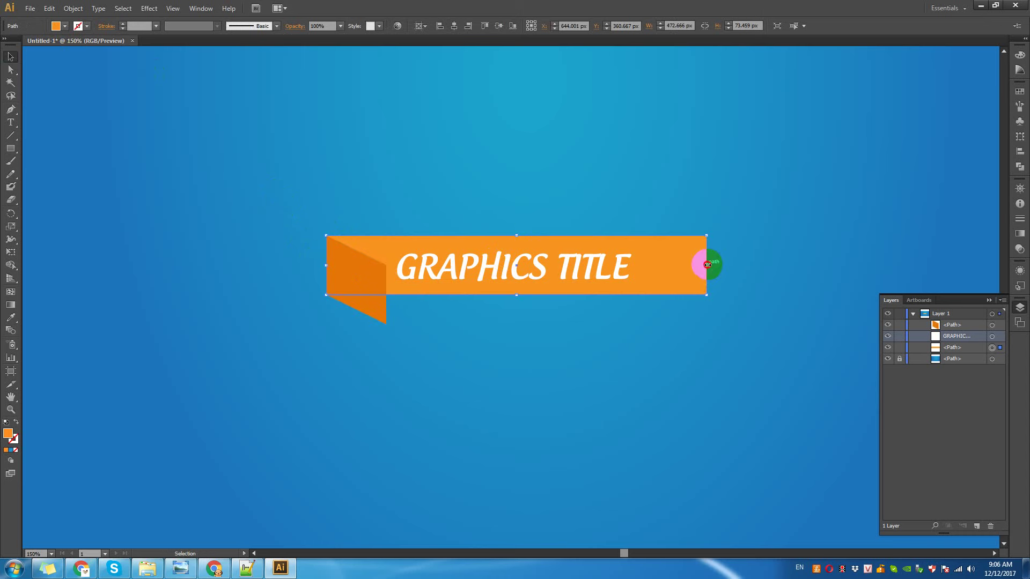
drag(708, 265, 735, 265)
click(345, 282)
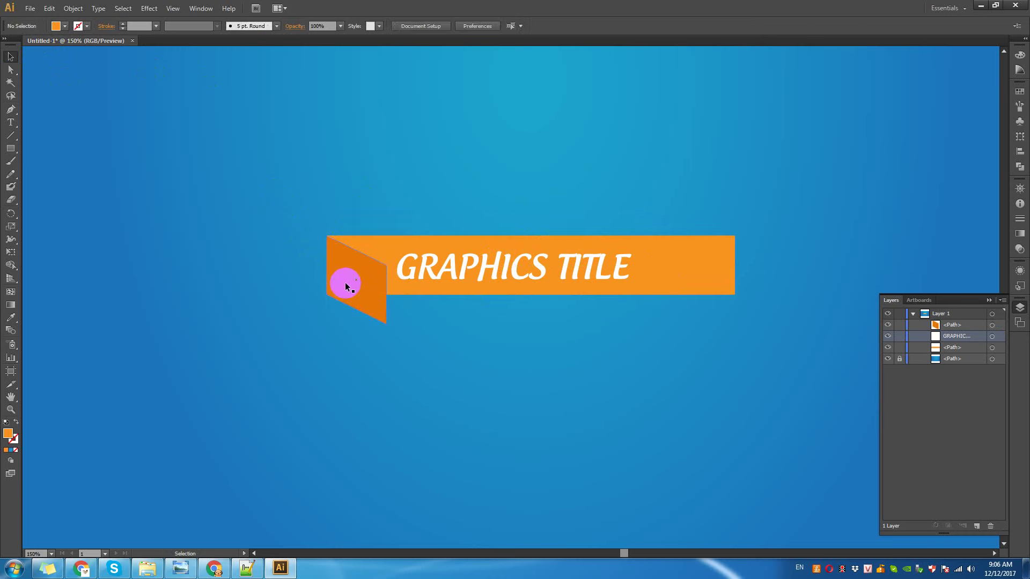
click(225, 231)
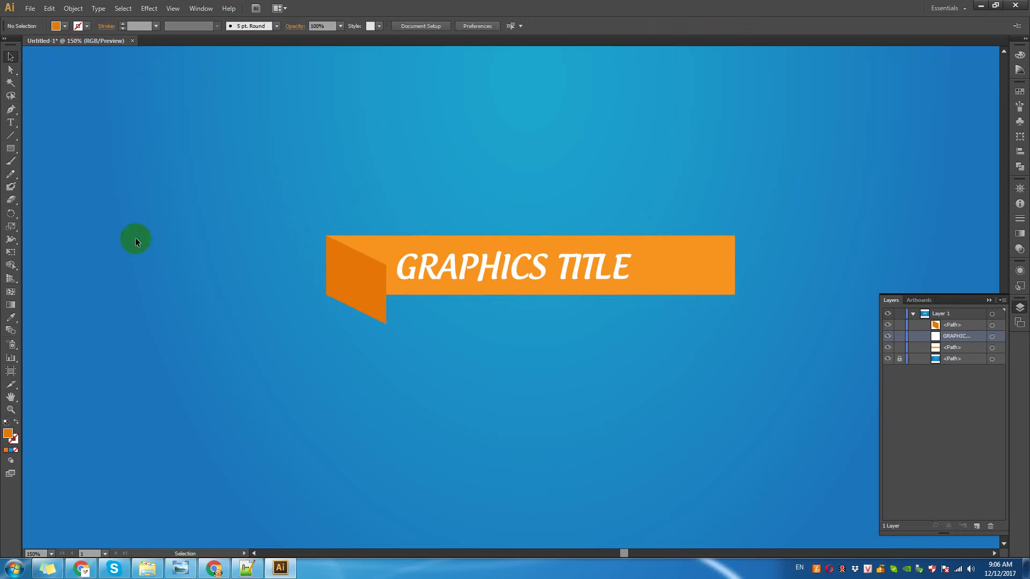
click(11, 149)
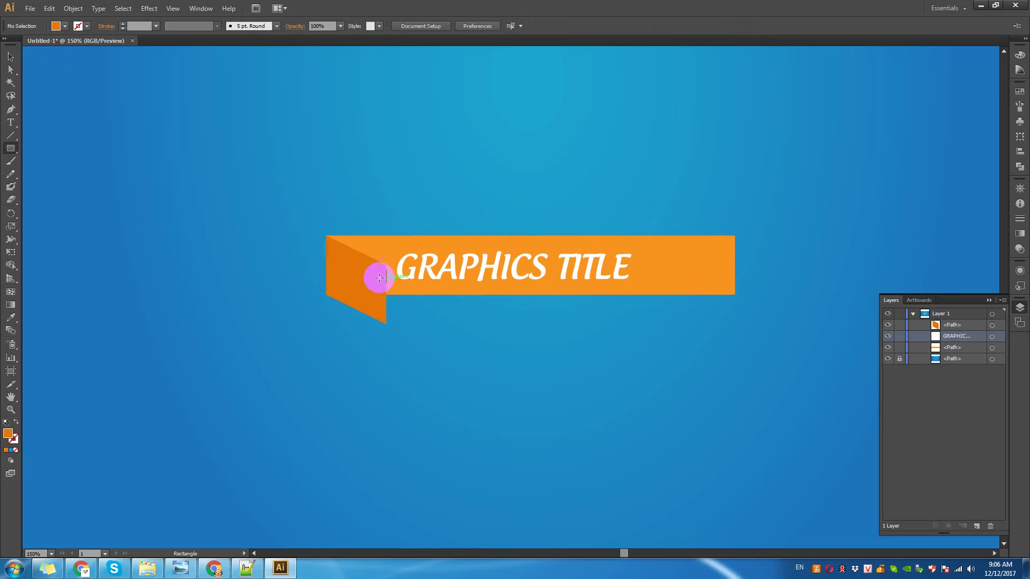
Draw the ribbon tail rectangle extending left from the fold.
mouse_move(386, 265)
mouse_down()
mouse_move(373, 323)
mouse_move(254, 323)
mouse_up()
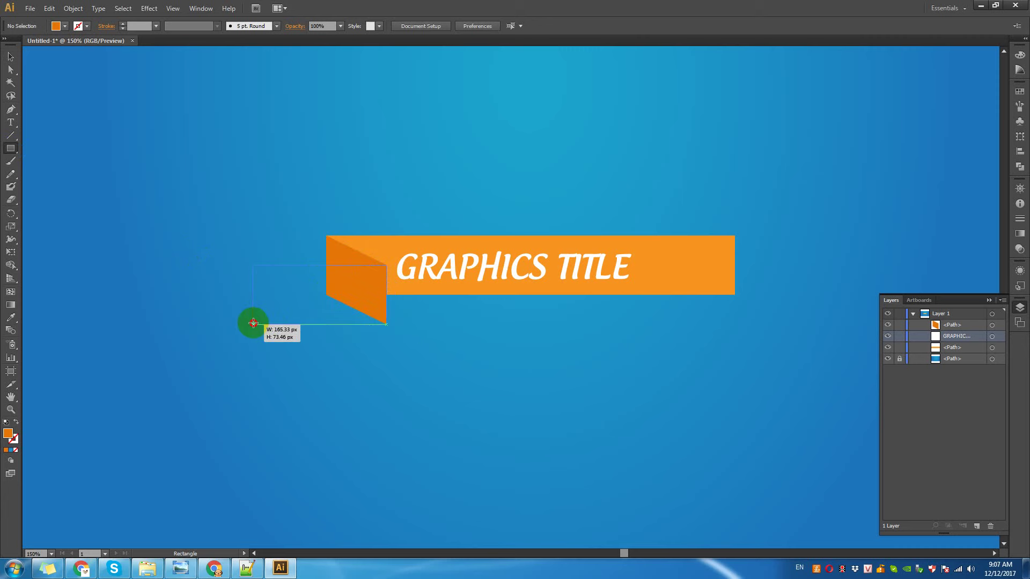
drag(253, 323, 253, 323)
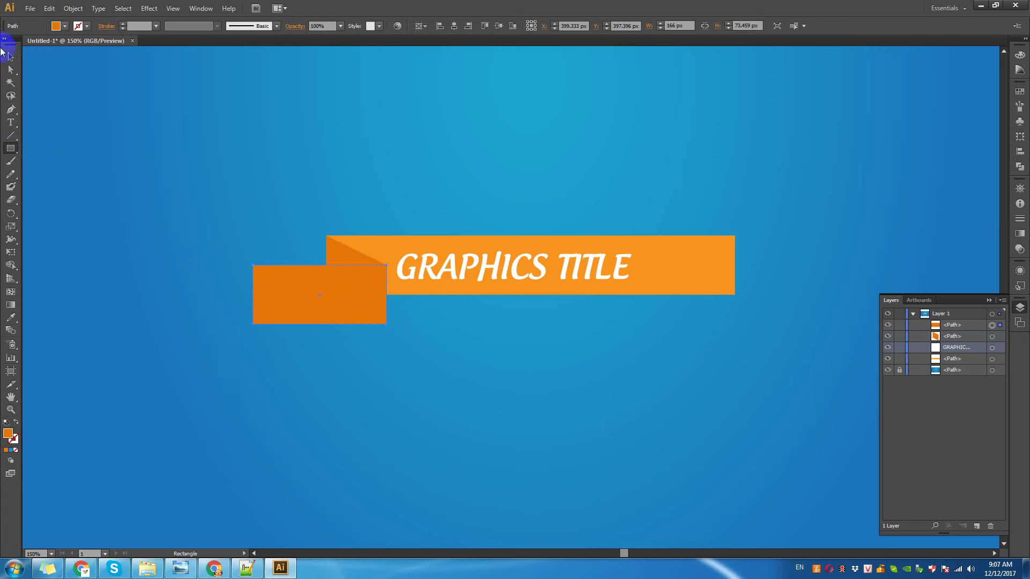
click(11, 56)
click(85, 176)
click(284, 298)
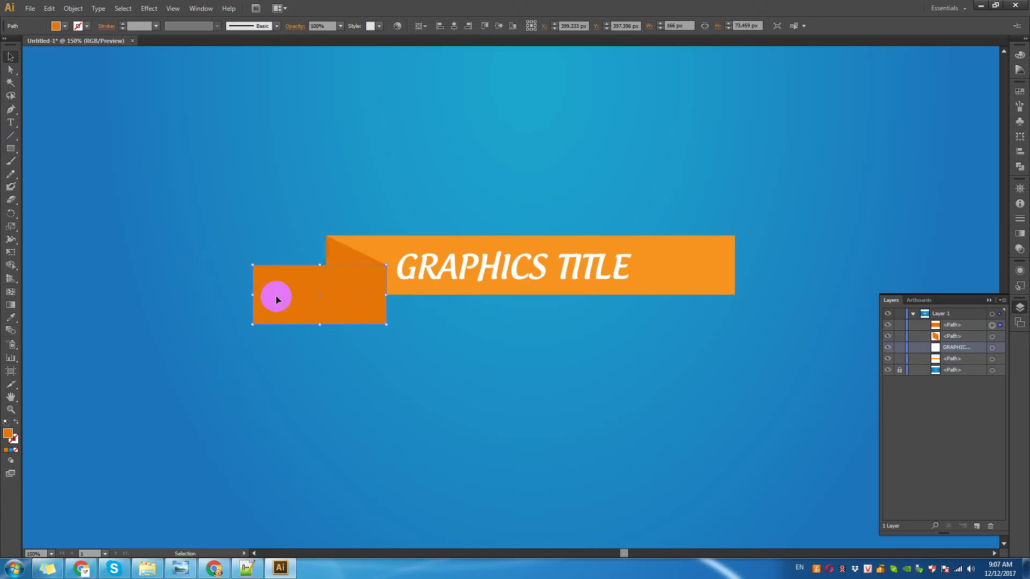
drag(188, 221, 487, 395)
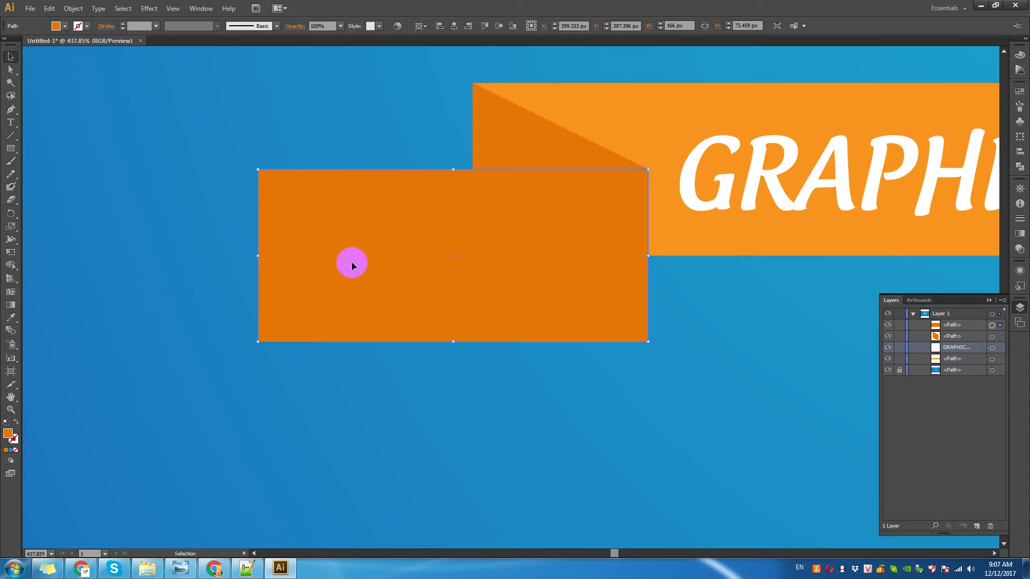
Show the rulers and add a horizontal guide through the tail's middle.
click(12, 111)
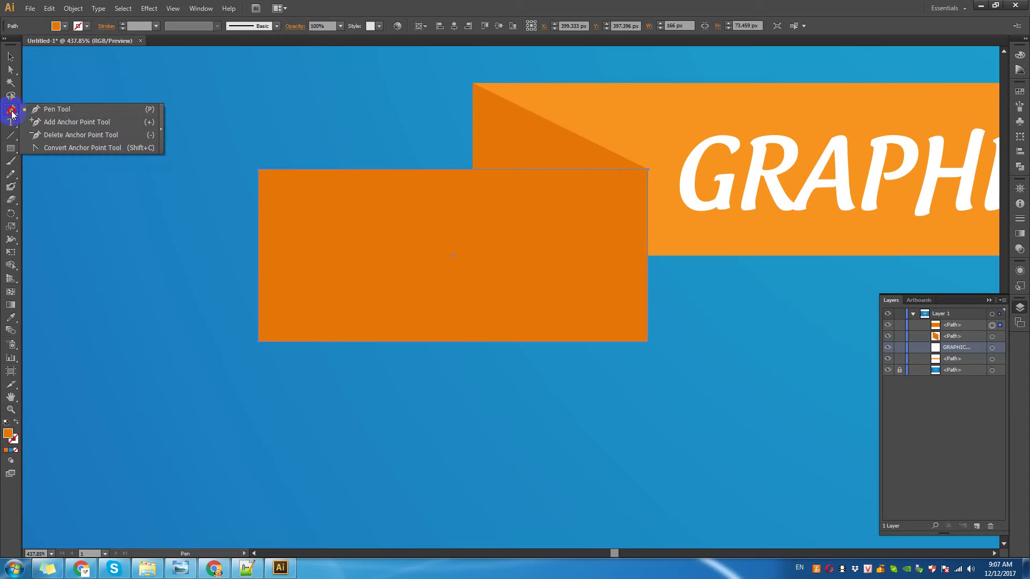
click(16, 55)
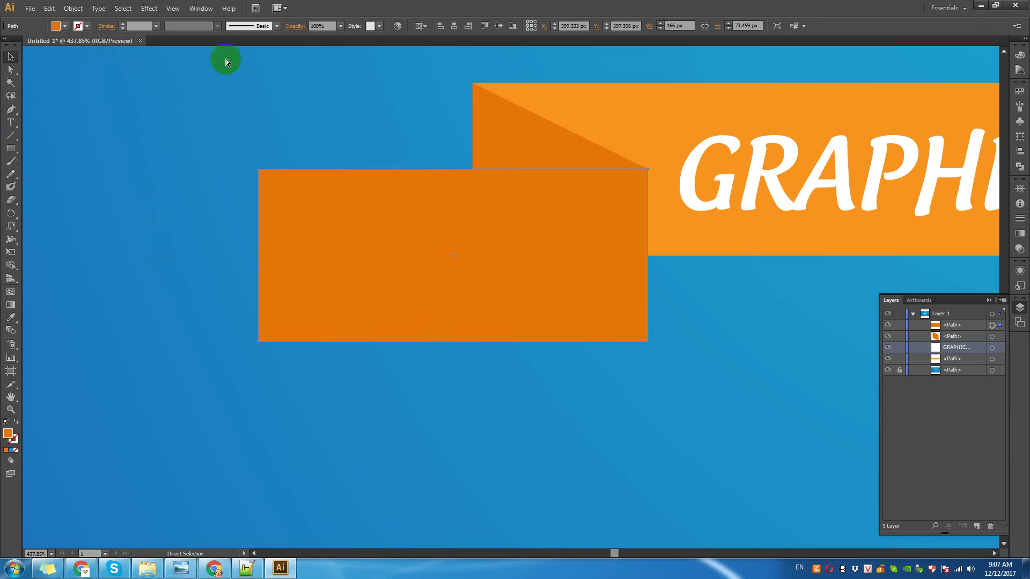
key(ctrl+r)
drag(223, 54, 194, 263)
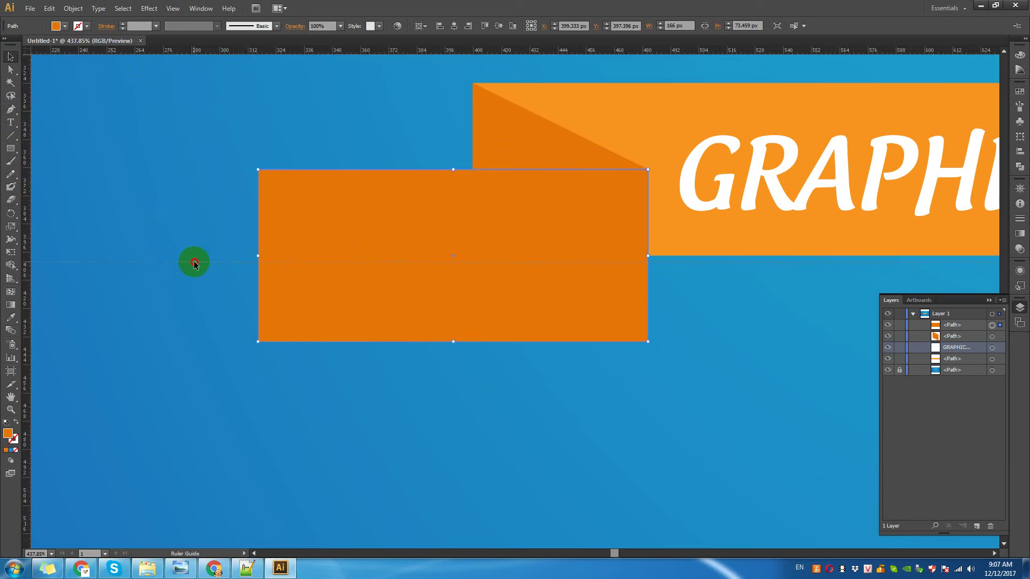
click(307, 294)
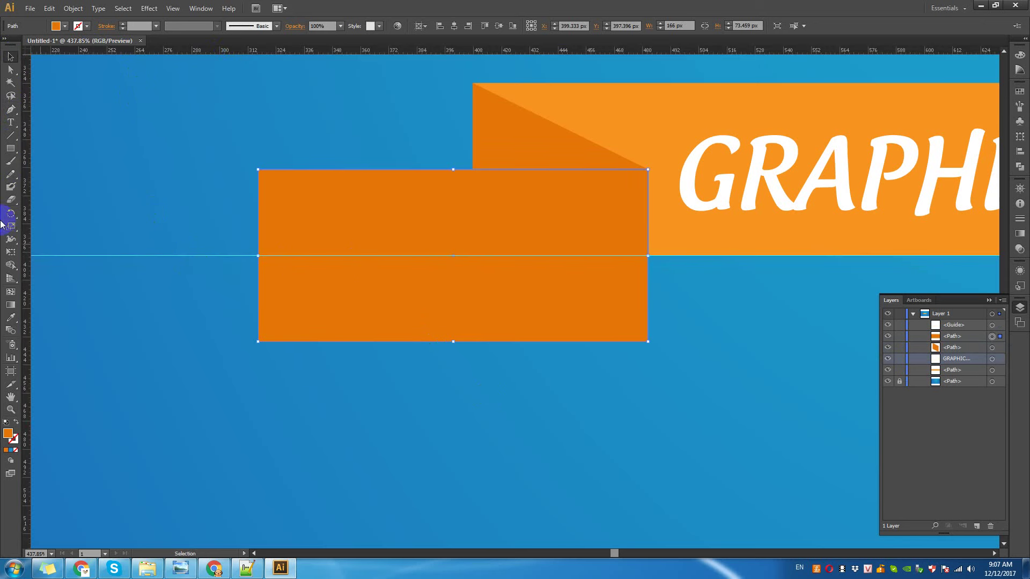
Add an anchor on the tail's left edge at the guide and push it inward into a V notch.
click(11, 109)
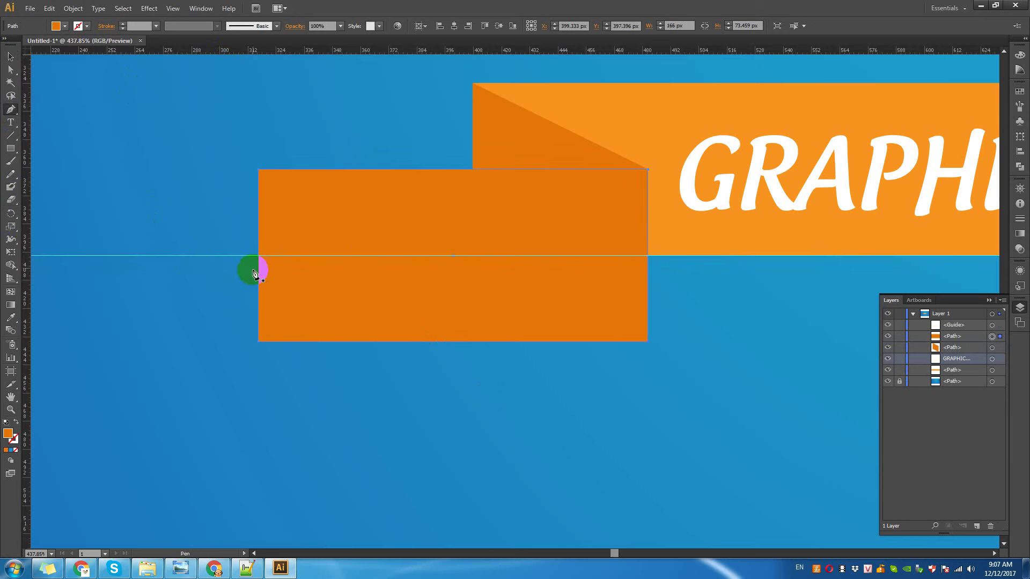
click(259, 257)
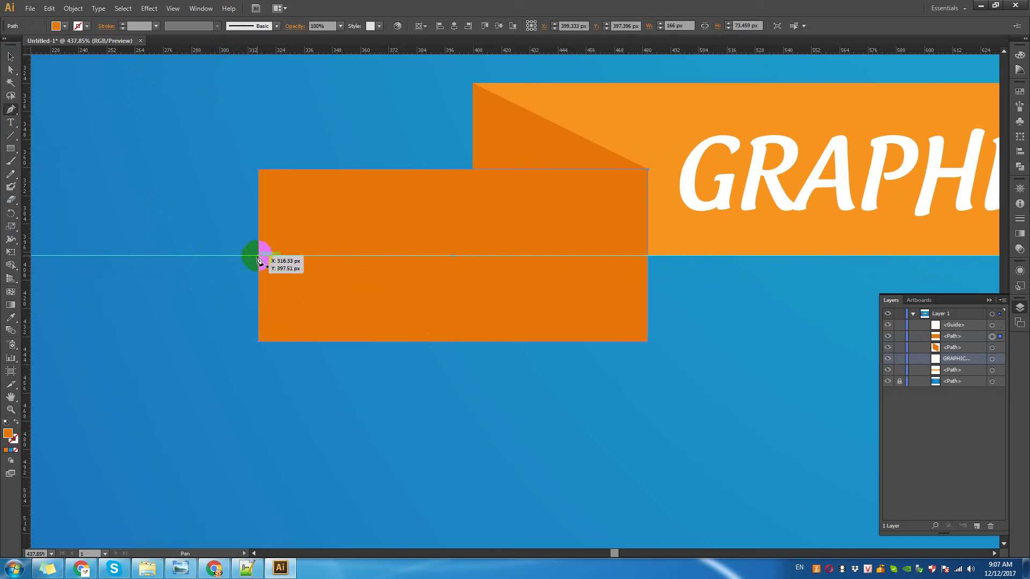
key(alt)
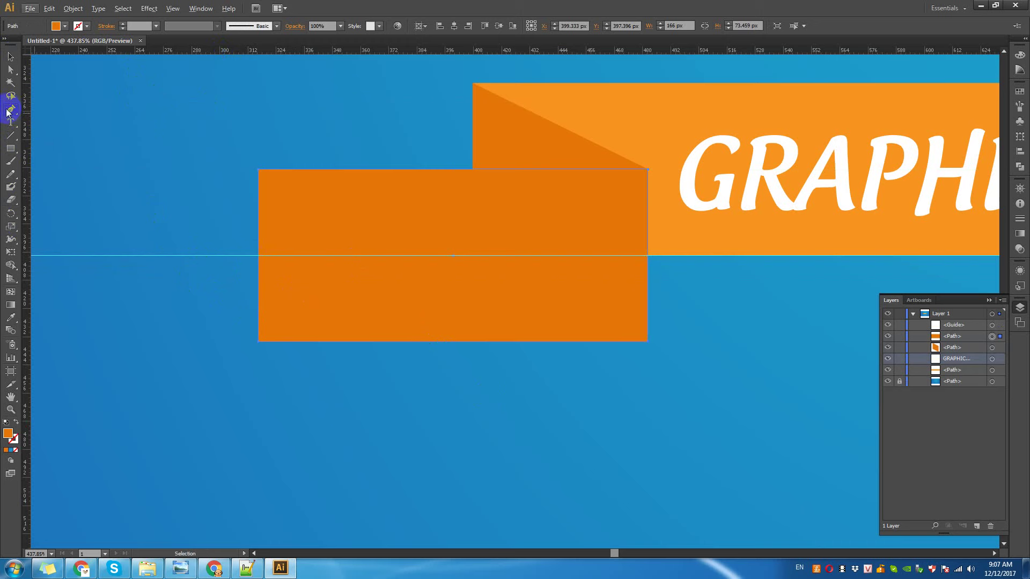
drag(11, 109, 31, 122)
click(259, 257)
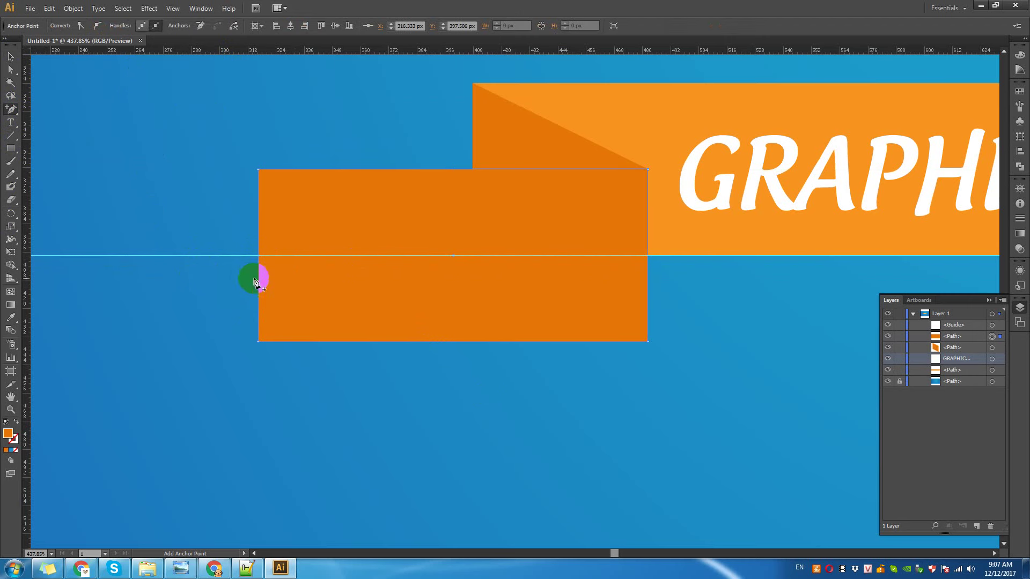
click(11, 74)
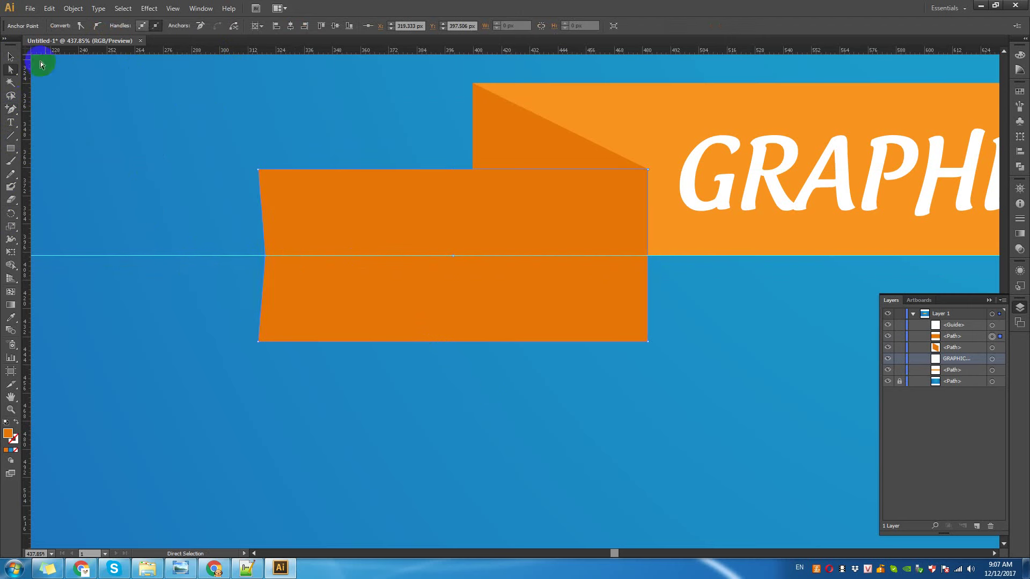
key(ctrl+z)
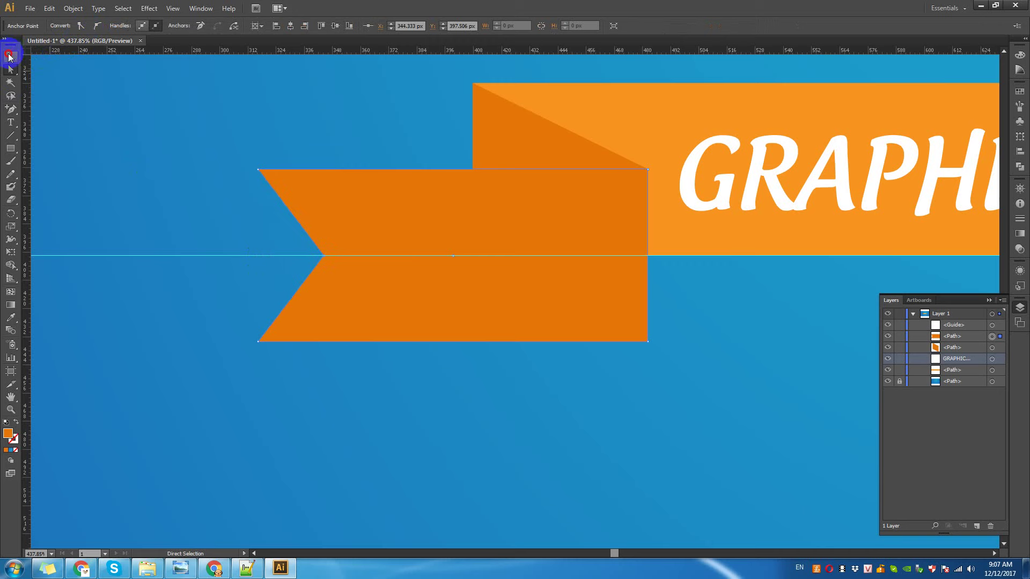
key(ctrl+minus)
key(ctrl+minus)
key(ctrl+minus)
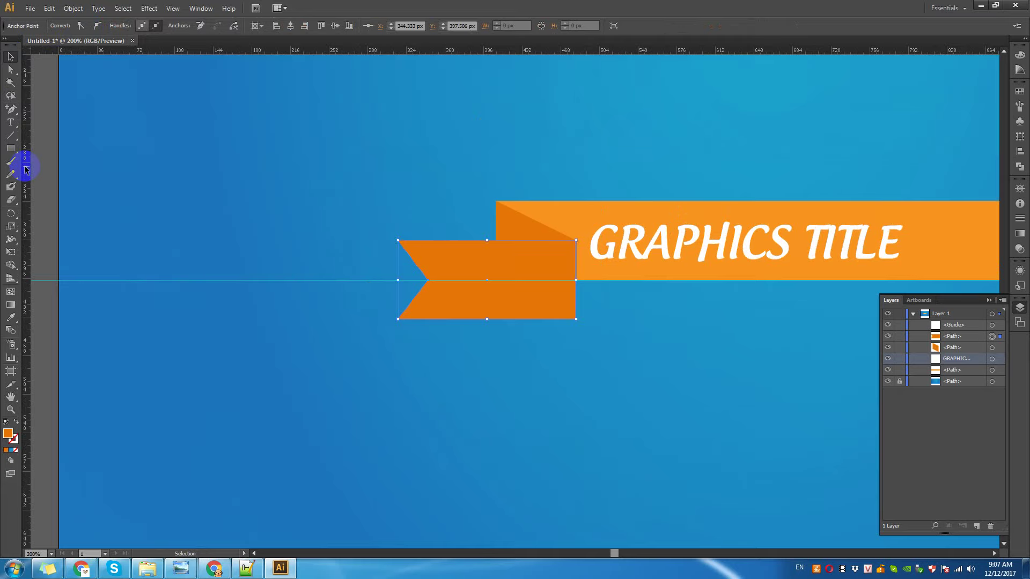
drag(403, 266, 234, 262)
key(ctrl+minus)
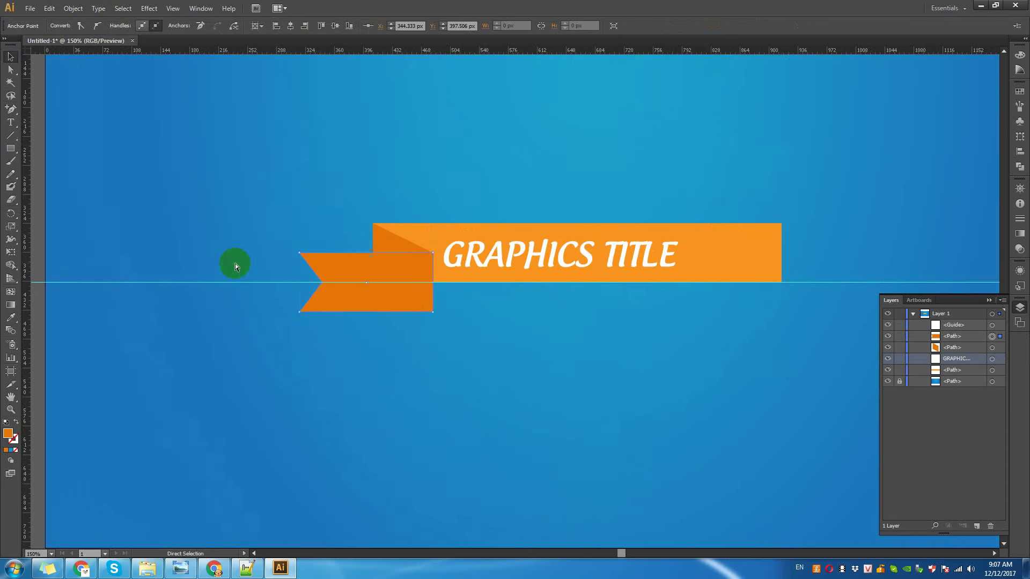
Recolour the ribbon tail with the banner's light orange using the Eyedropper.
click(367, 416)
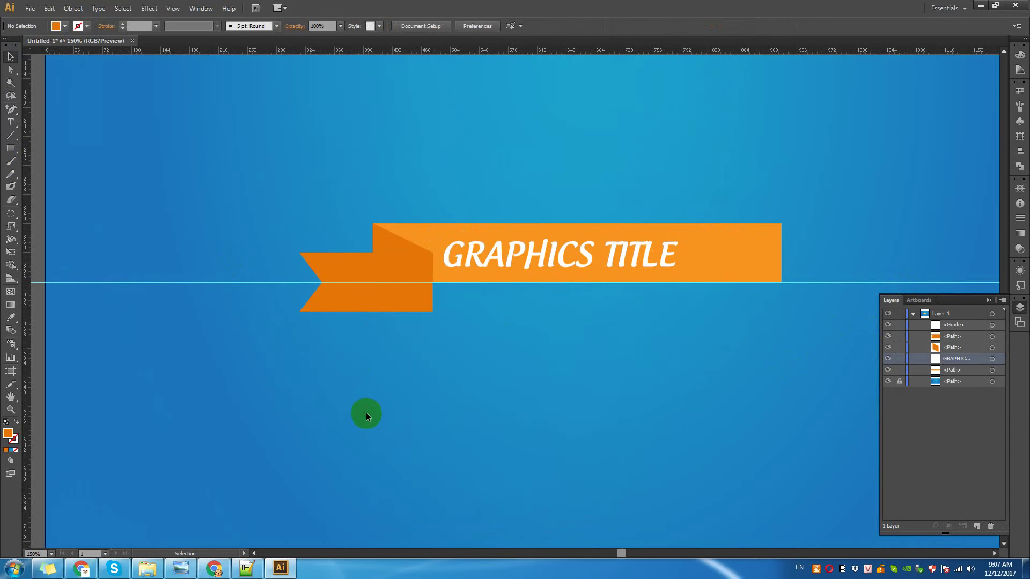
click(391, 310)
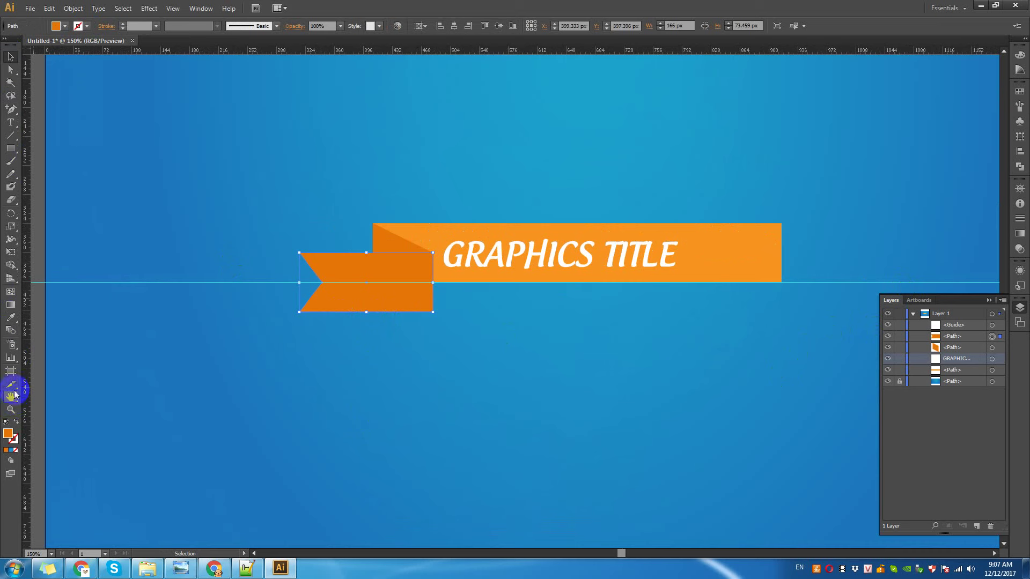
click(11, 318)
click(435, 231)
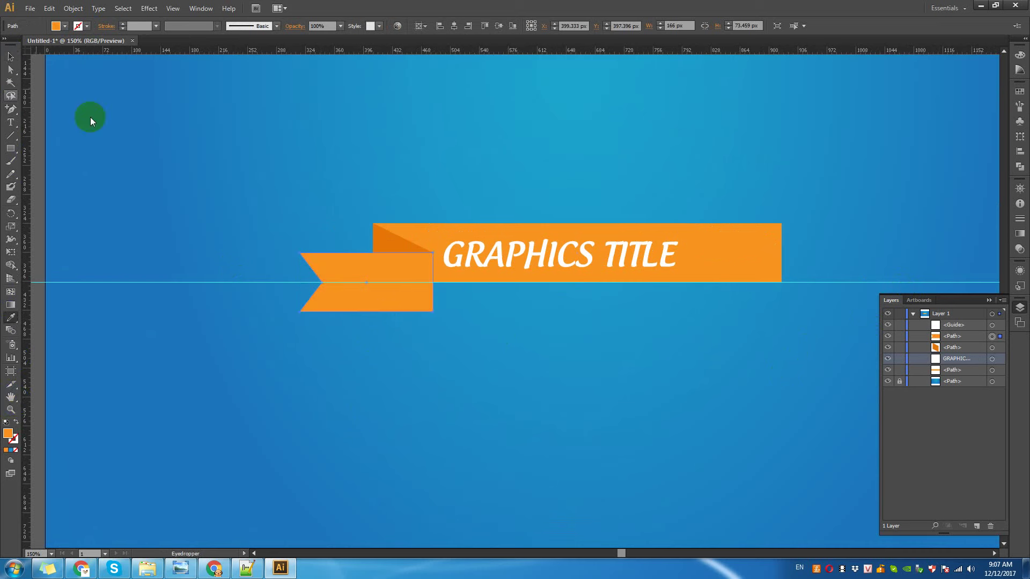
click(11, 57)
Group the ribbon tail with the dark fold triangle.
click(412, 277)
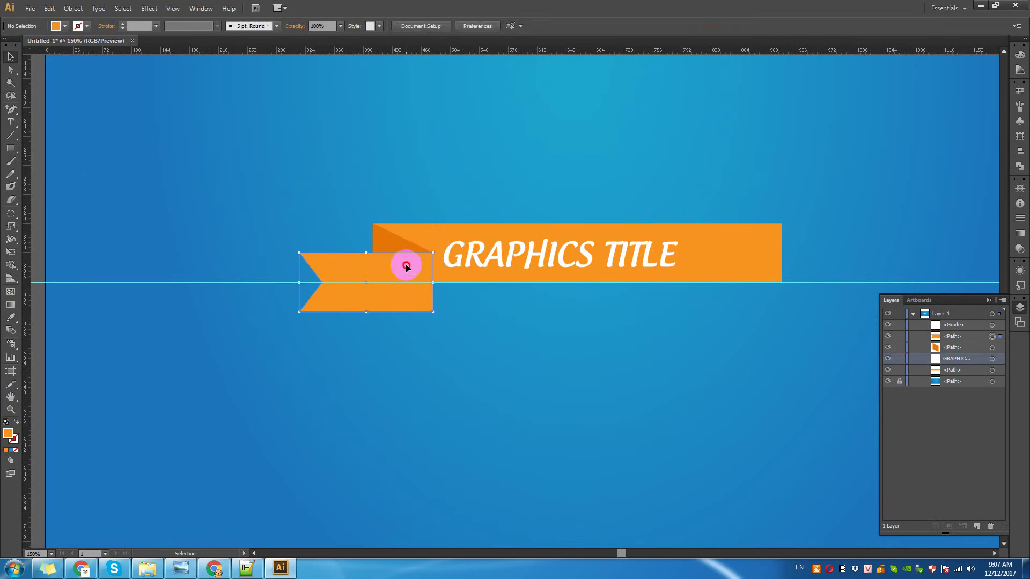
shift+click(391, 241)
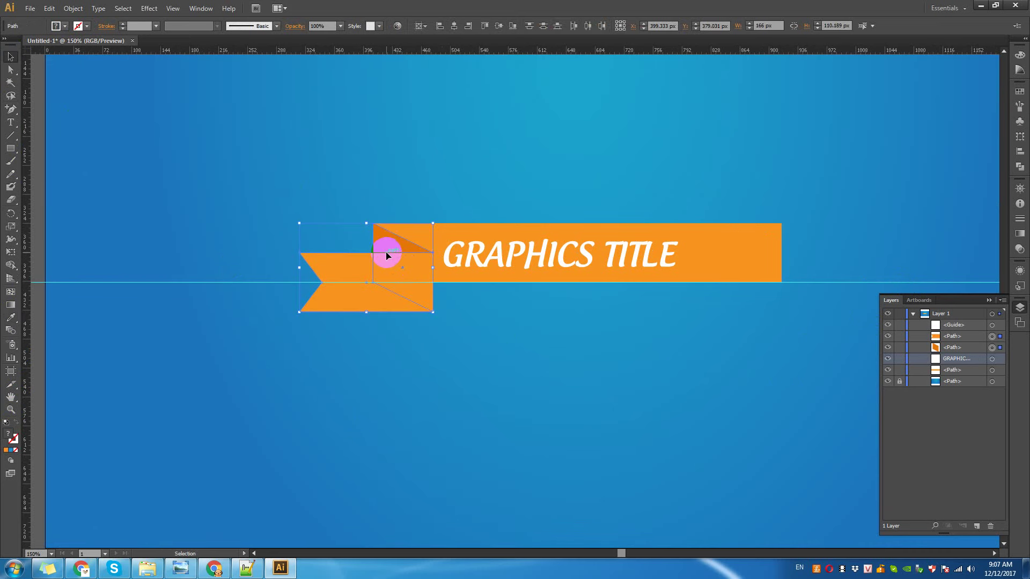
right_click(387, 255)
click(405, 296)
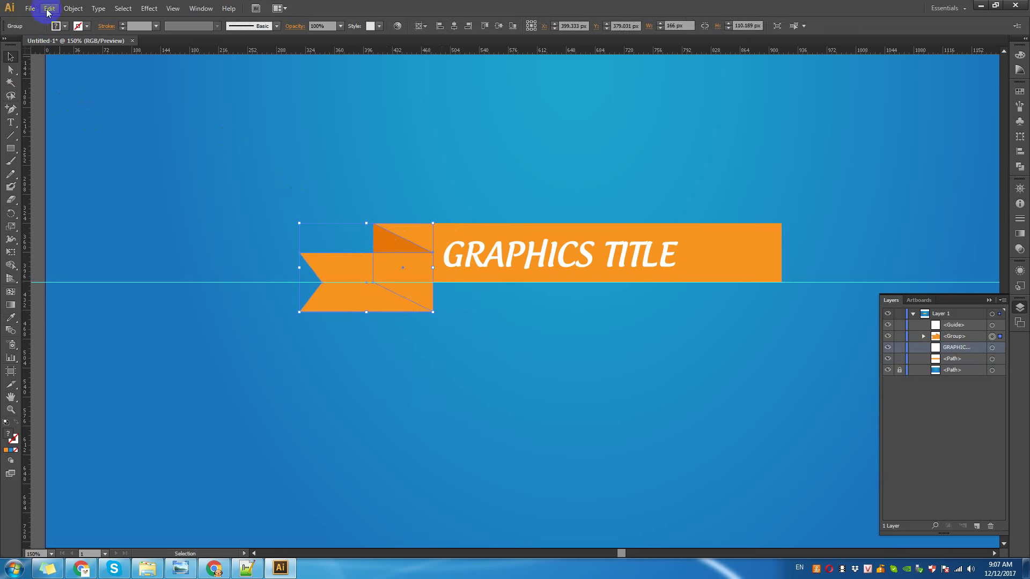
click(75, 10)
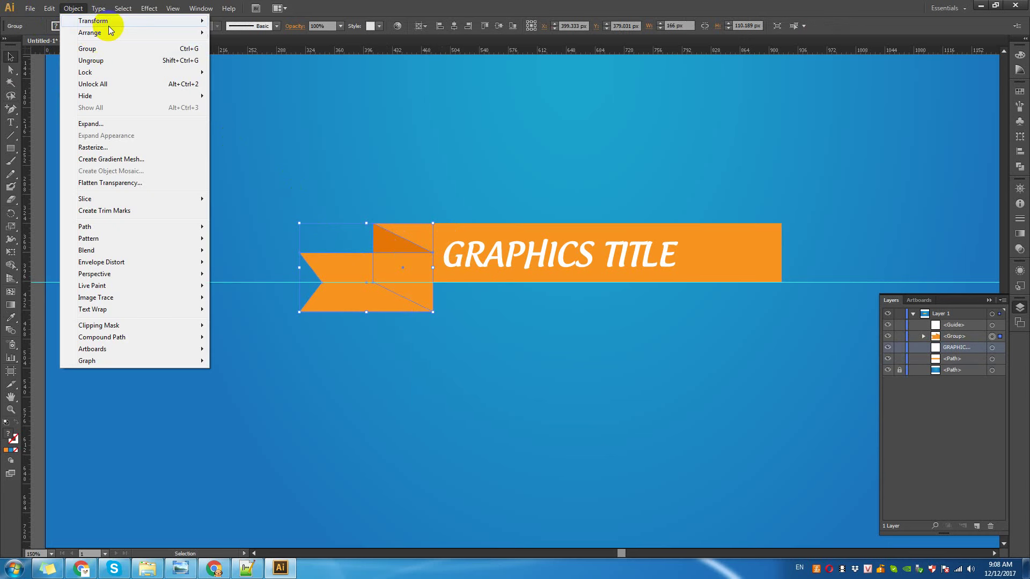
mouse_move(93, 21)
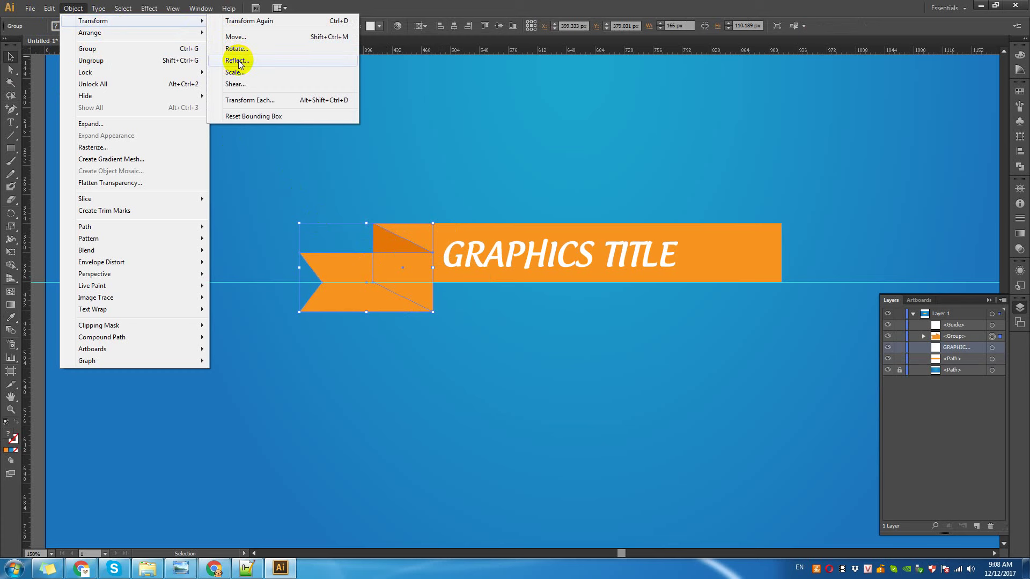
Make a vertically reflected copy of the tail-and-fold group and move it to the banner's right end.
click(238, 60)
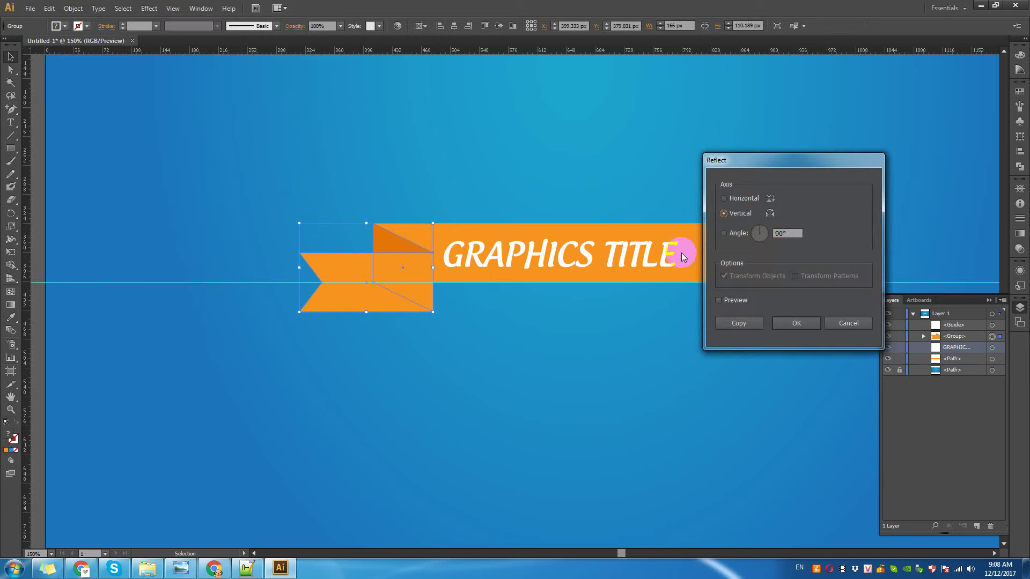
click(719, 300)
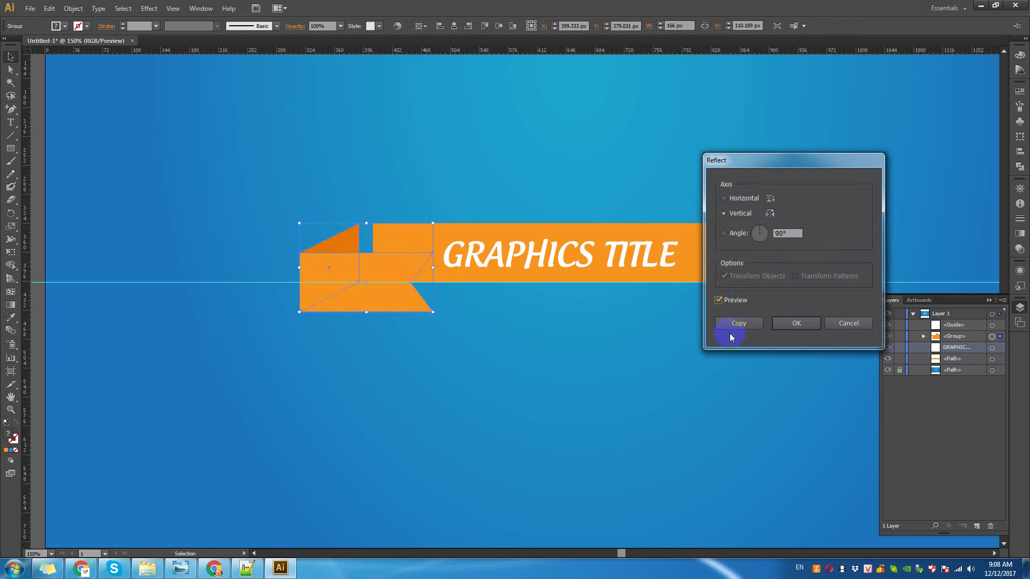
click(732, 323)
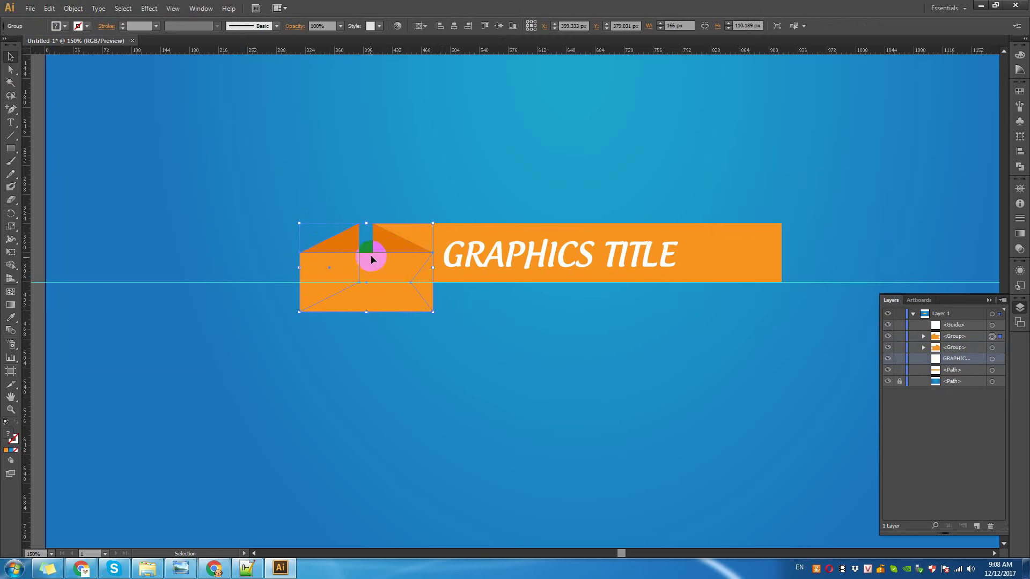
drag(346, 268, 769, 271)
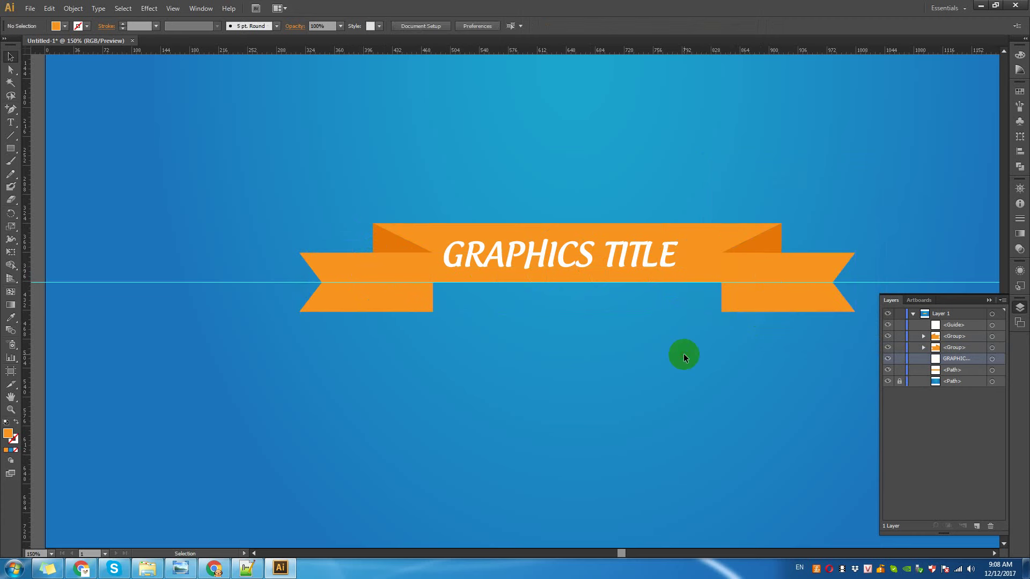
click(736, 294)
Group the orange bar with both ribbon ends into one banner.
click(648, 378)
click(726, 295)
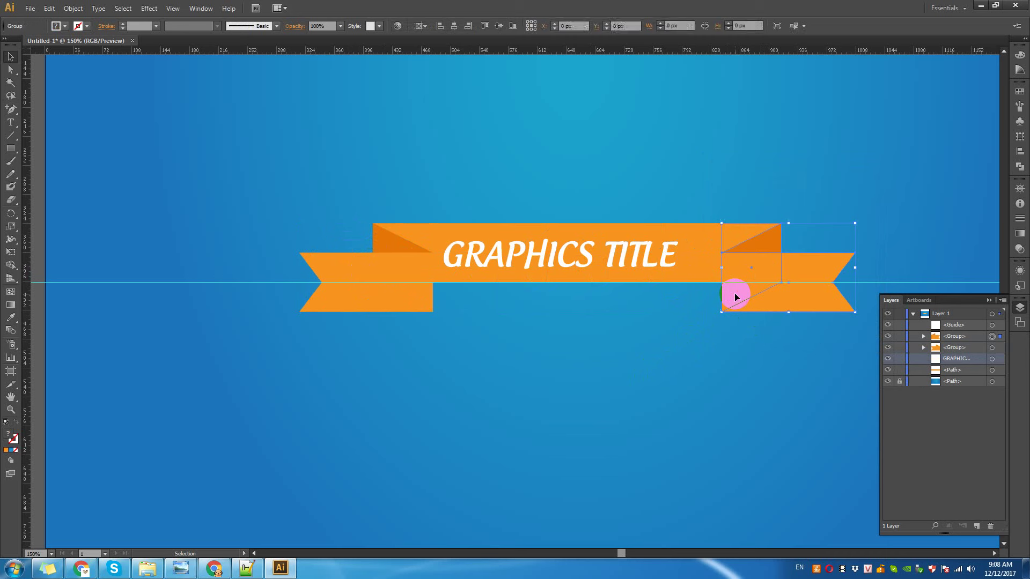
shift+click(692, 243)
shift+click(355, 265)
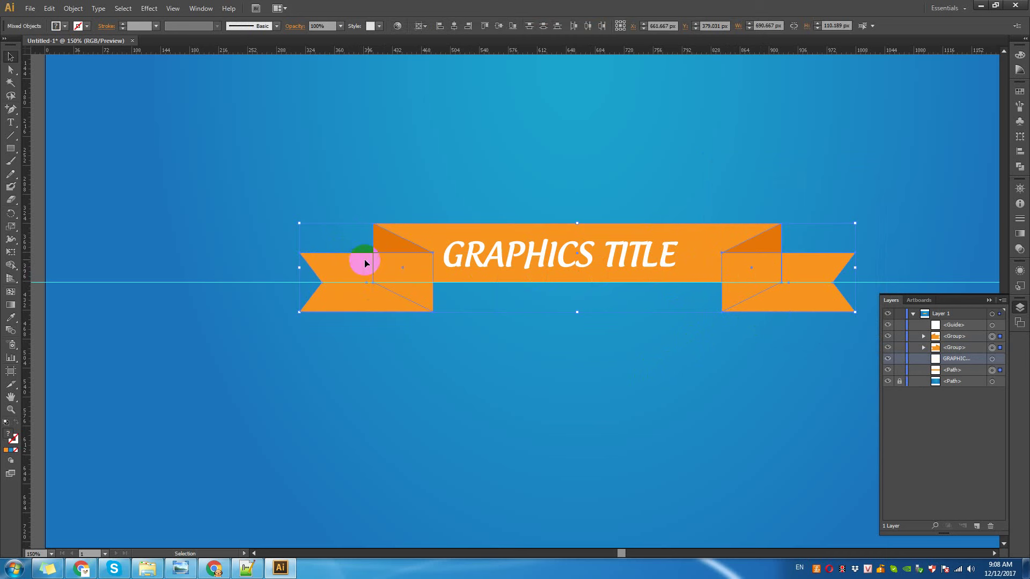
right_click(365, 263)
click(427, 301)
click(427, 365)
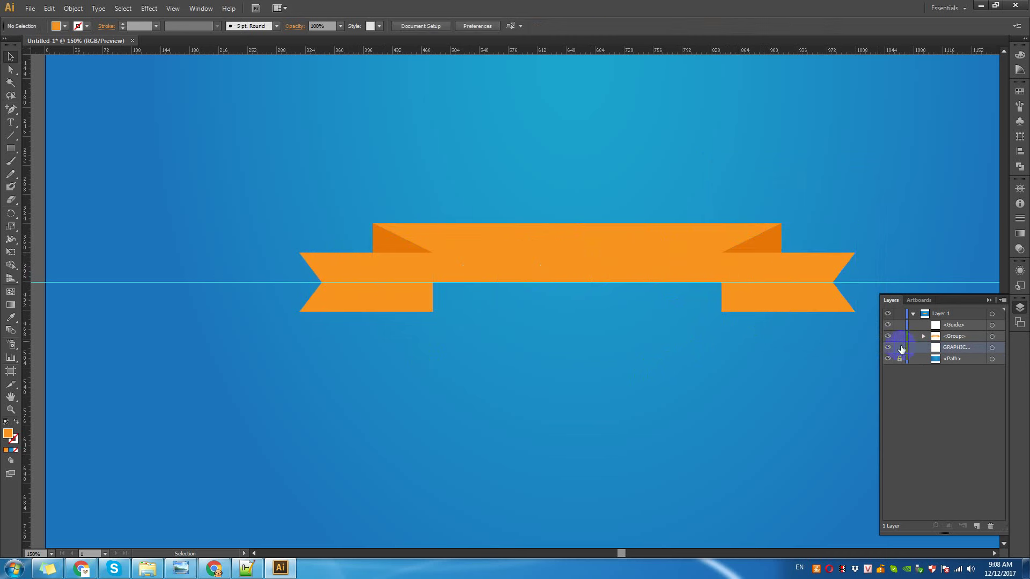
Bring the GRAPHICS TITLE text in front of the ribbon group.
click(992, 347)
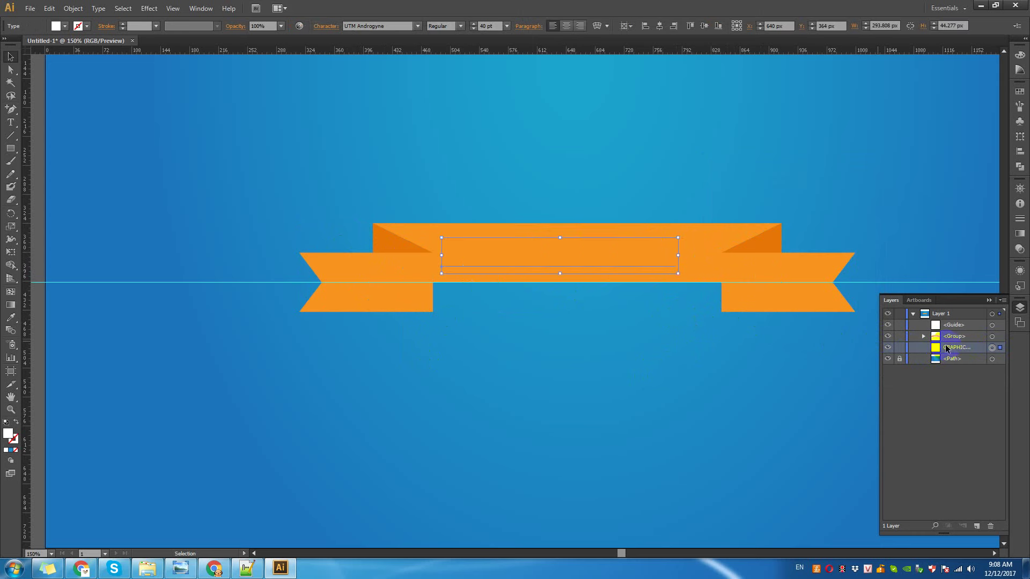
right_click(561, 261)
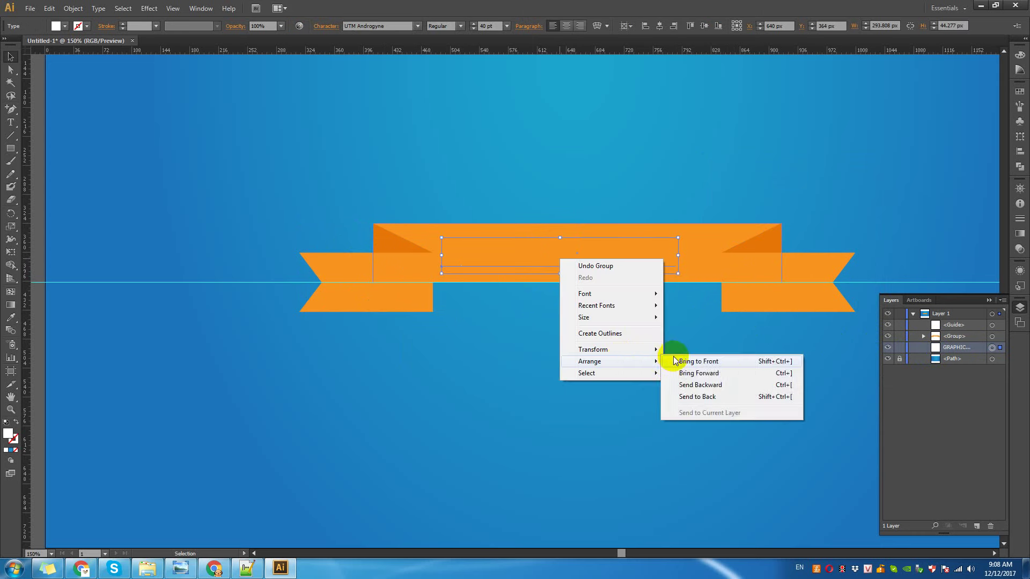
click(673, 361)
click(572, 299)
click(622, 254)
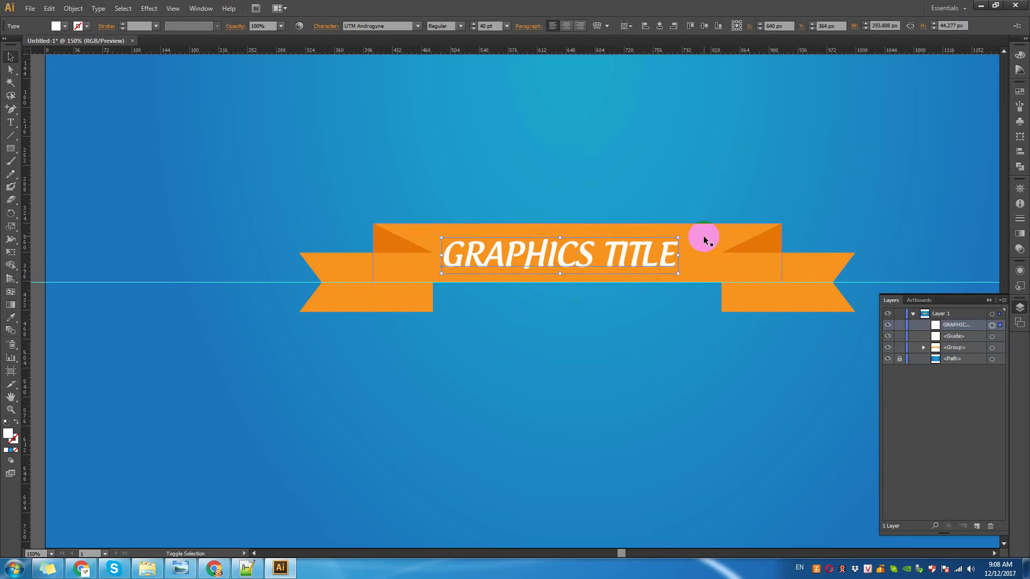
shift+click(709, 231)
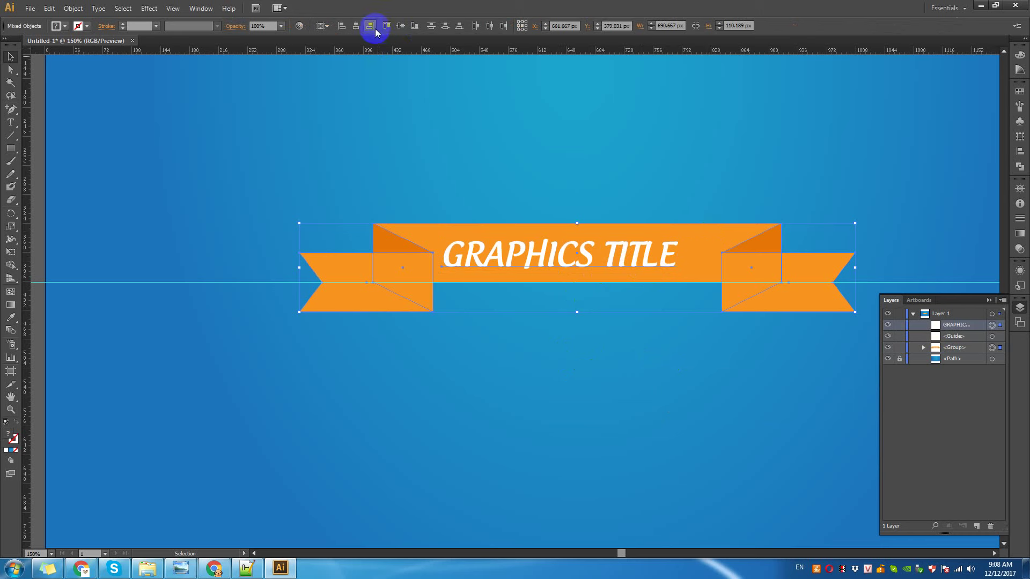
Centre the banner horizontally on the artboard, undoing the vertical centring.
click(355, 26)
click(400, 26)
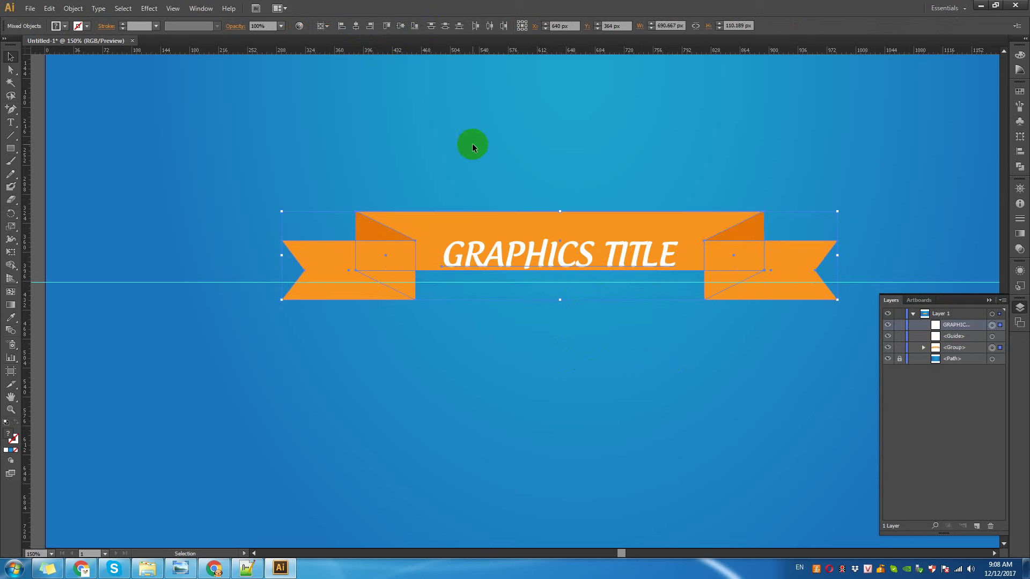
key(ctrl+z)
click(472, 143)
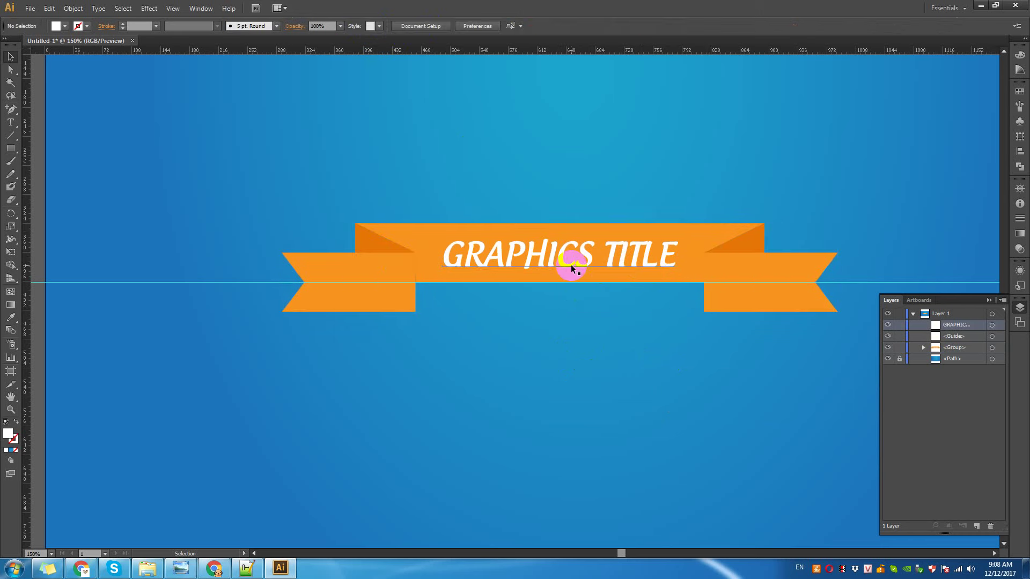
Reduce the GRAPHICS TITLE font size to 36 pt.
click(563, 264)
click(511, 356)
click(492, 275)
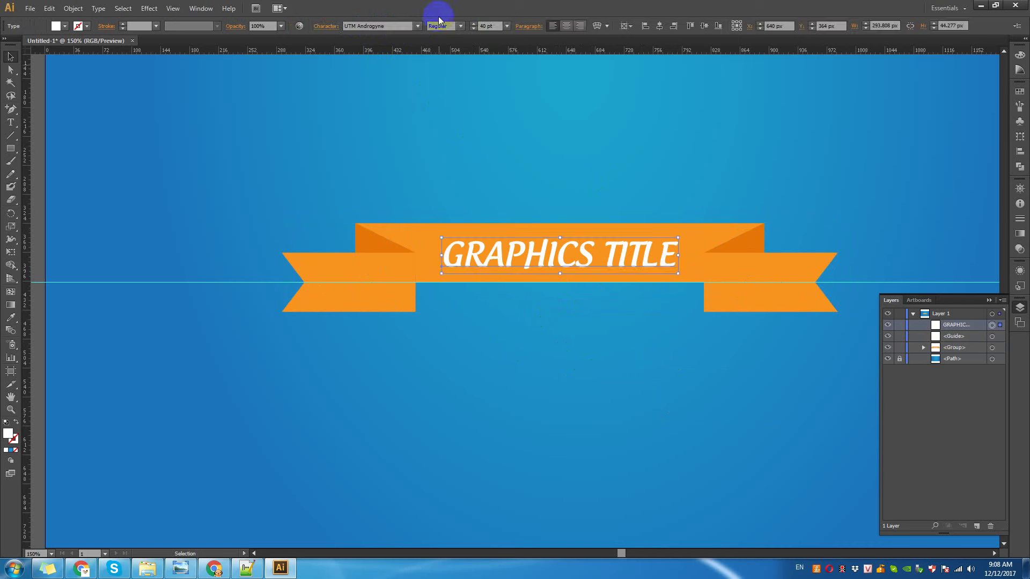
click(474, 29)
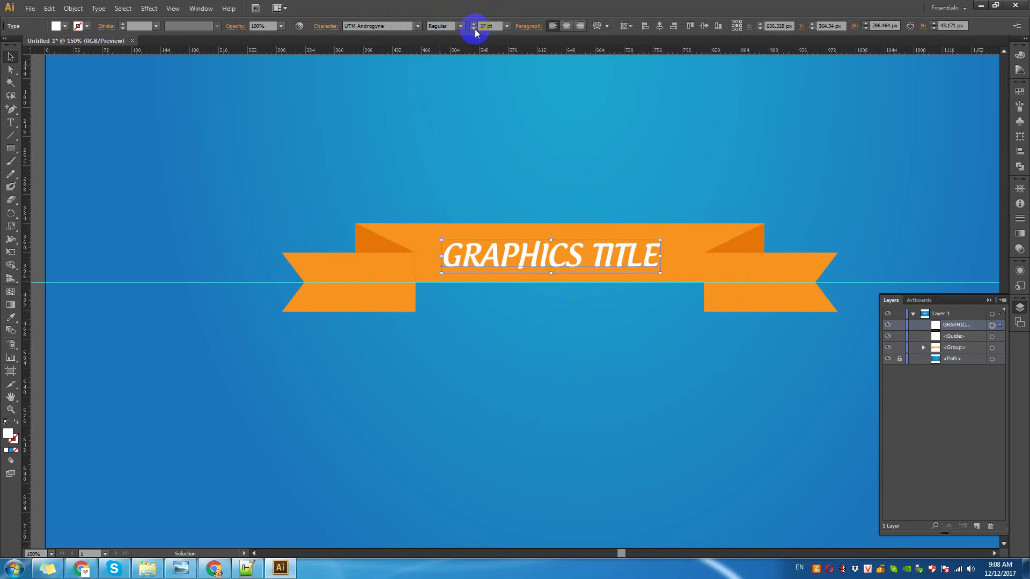
click(474, 29)
click(473, 29)
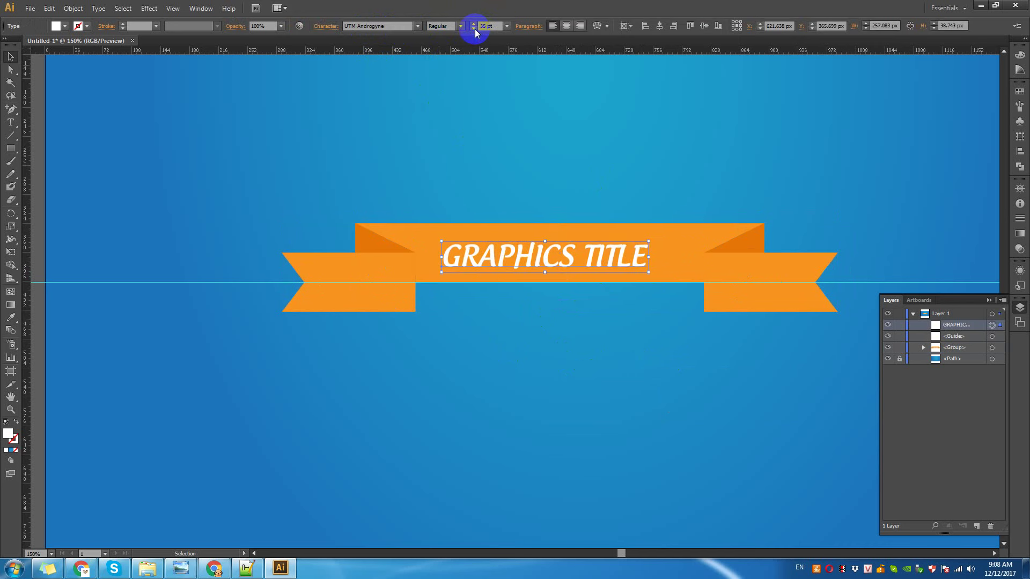
Horizontally centre the title on the ribbon group and zoom in to verify.
shift+click(701, 226)
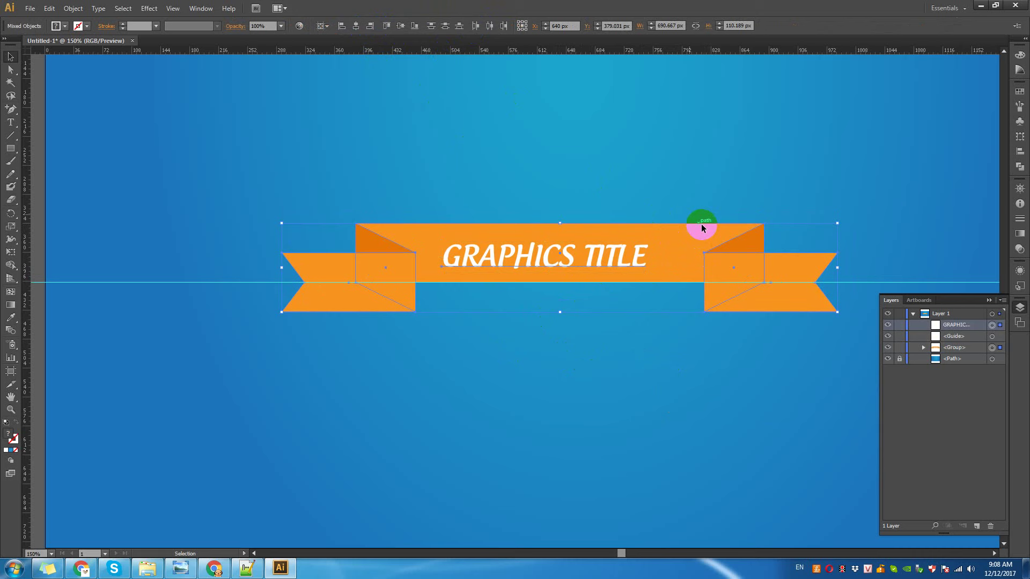
click(363, 25)
click(459, 131)
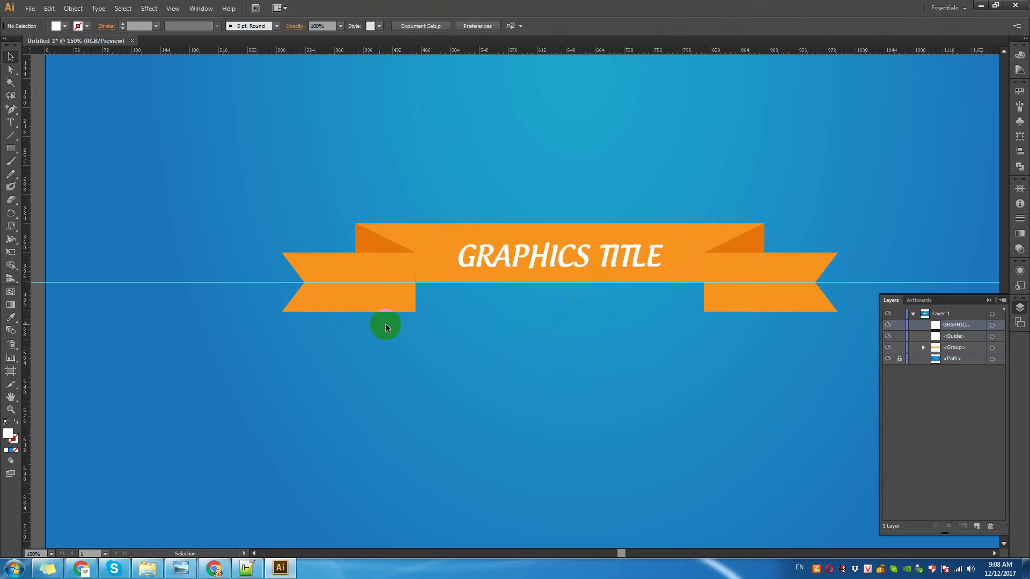
key(z)
drag(279, 204, 803, 393)
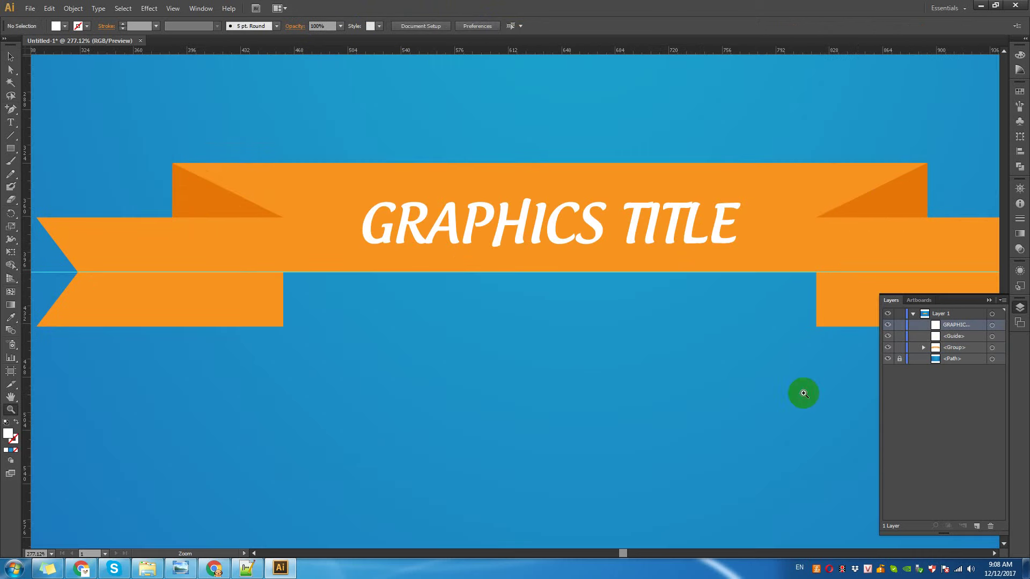
alt+click(760, 395)
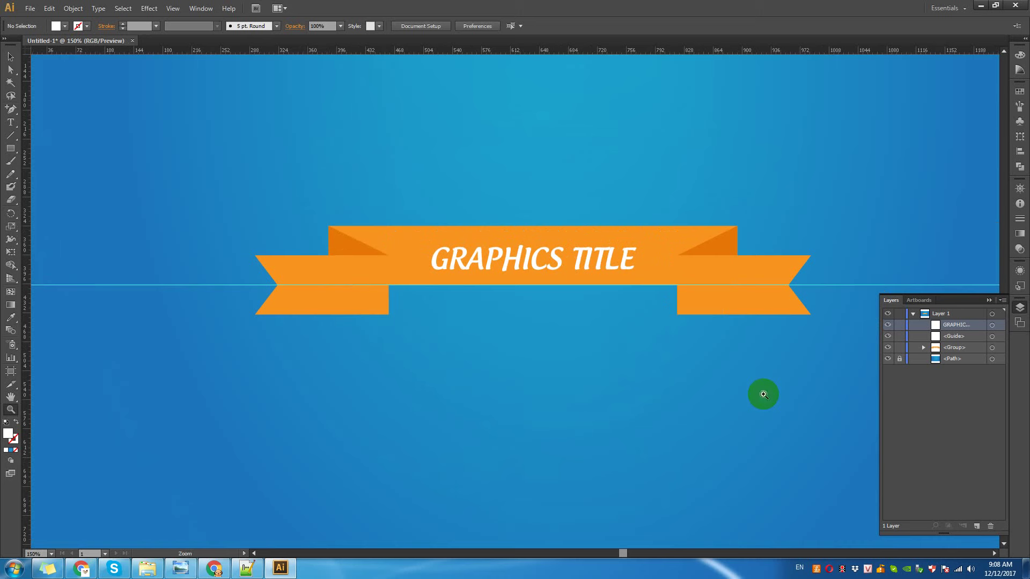
click(11, 56)
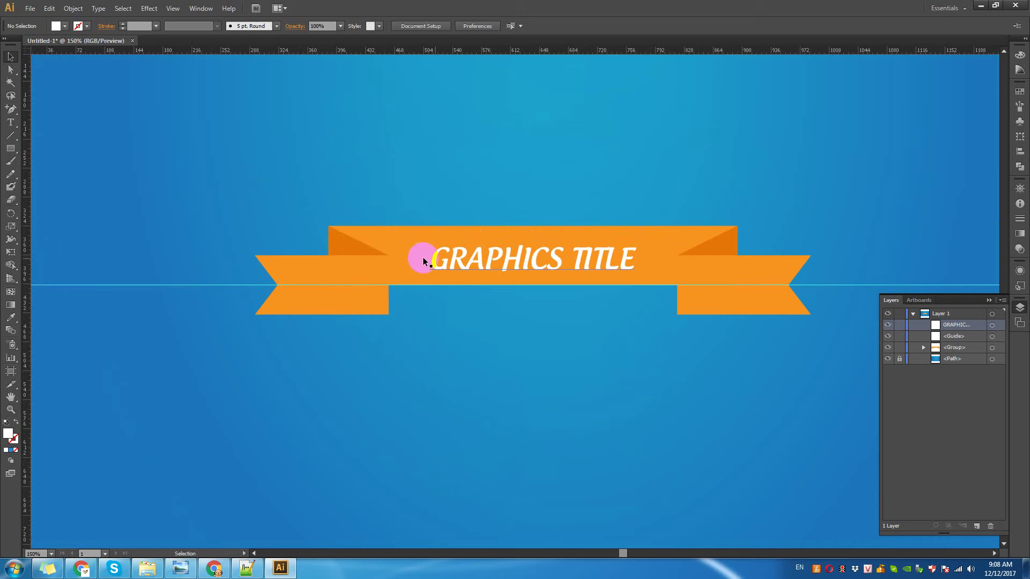
click(428, 241)
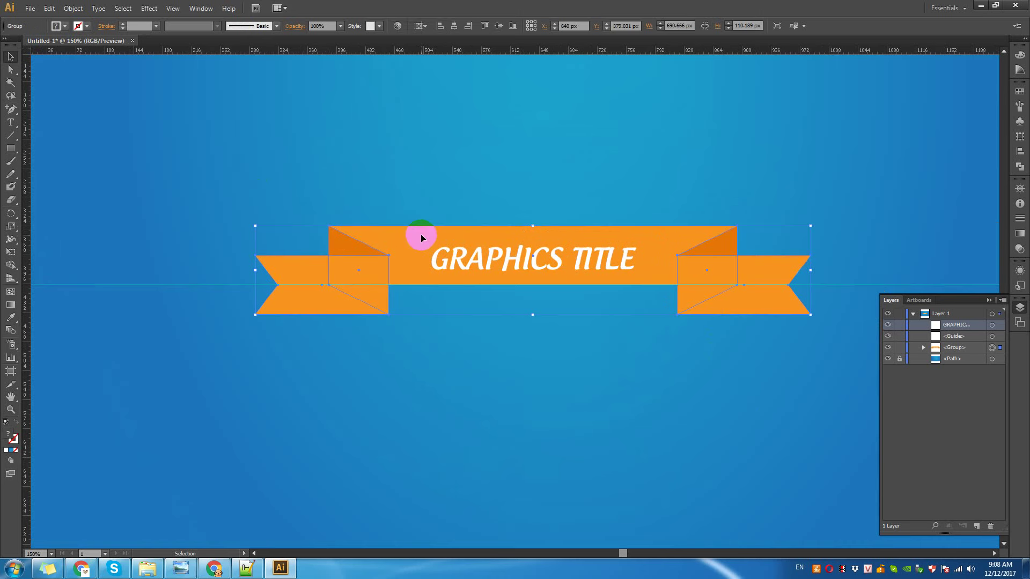
Isolate the ribbon group and paste a copy of the central rectangle in back.
double_click(423, 239)
click(425, 239)
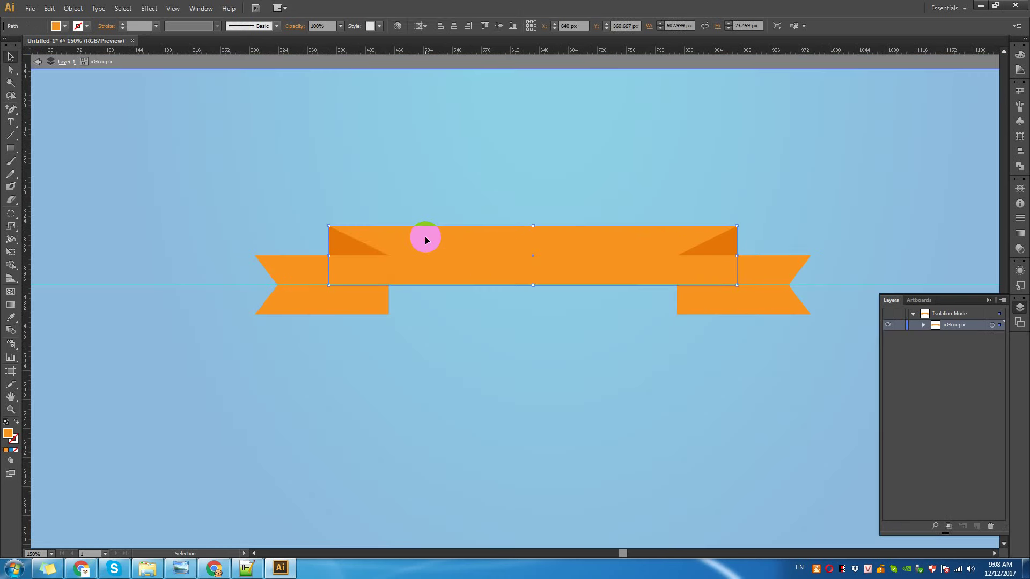
click(73, 9)
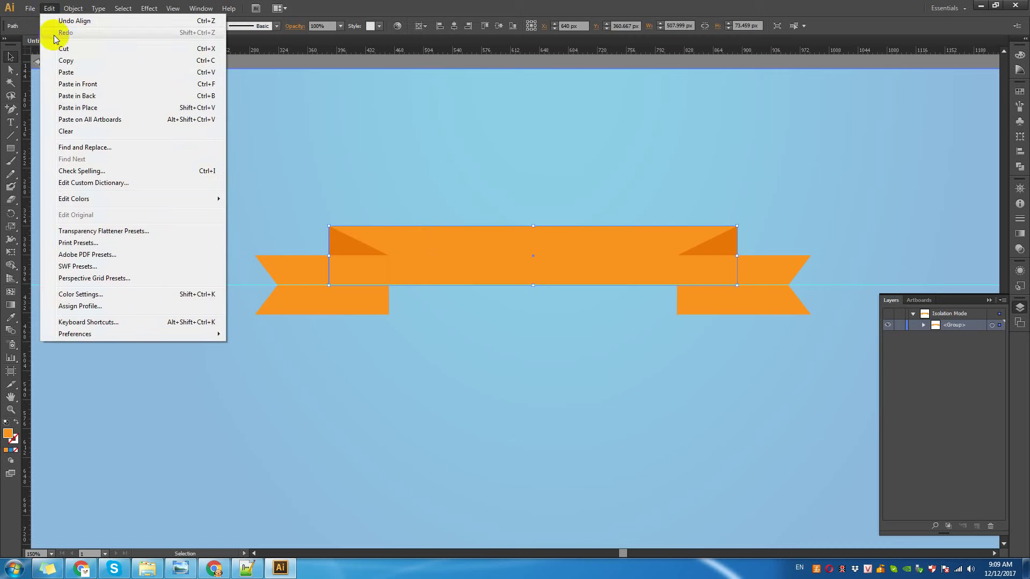
click(65, 61)
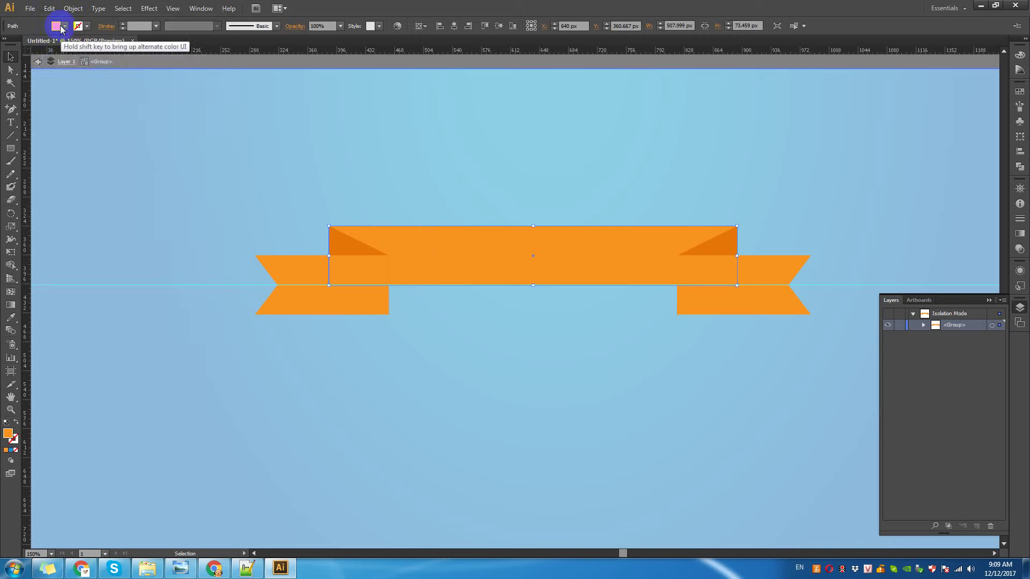
click(48, 9)
click(72, 97)
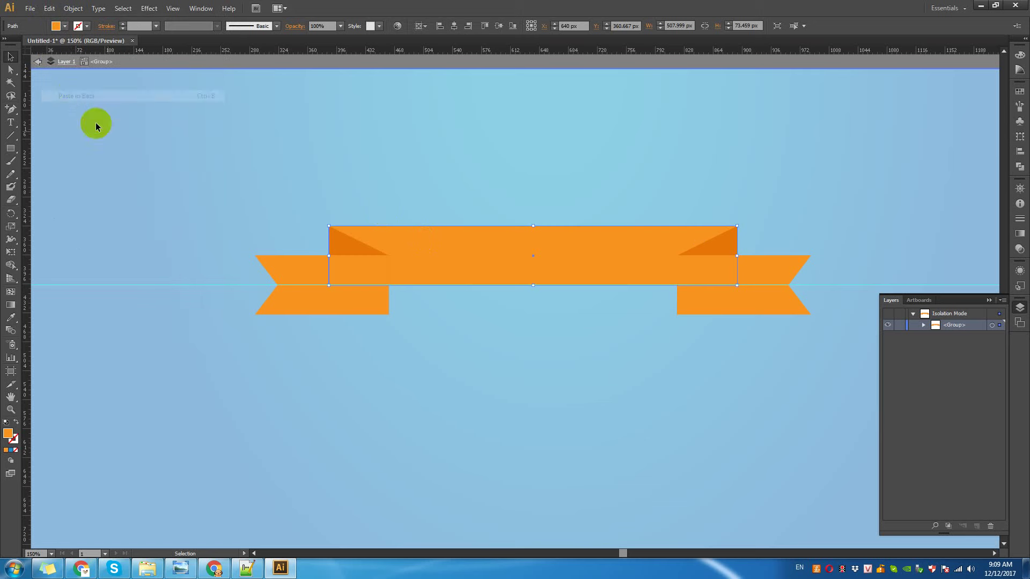
Enlarge the pasted copy to about 524 × 76 px.
drag(731, 225, 747, 219)
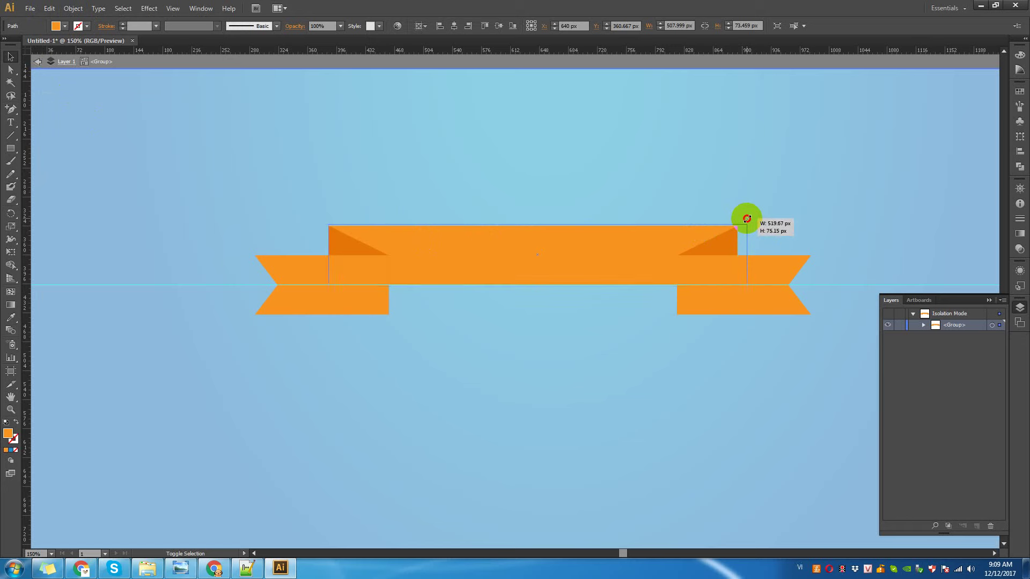
mouse_move(747, 218)
mouse_down()
mouse_move(741, 231)
mouse_move(743, 217)
mouse_up()
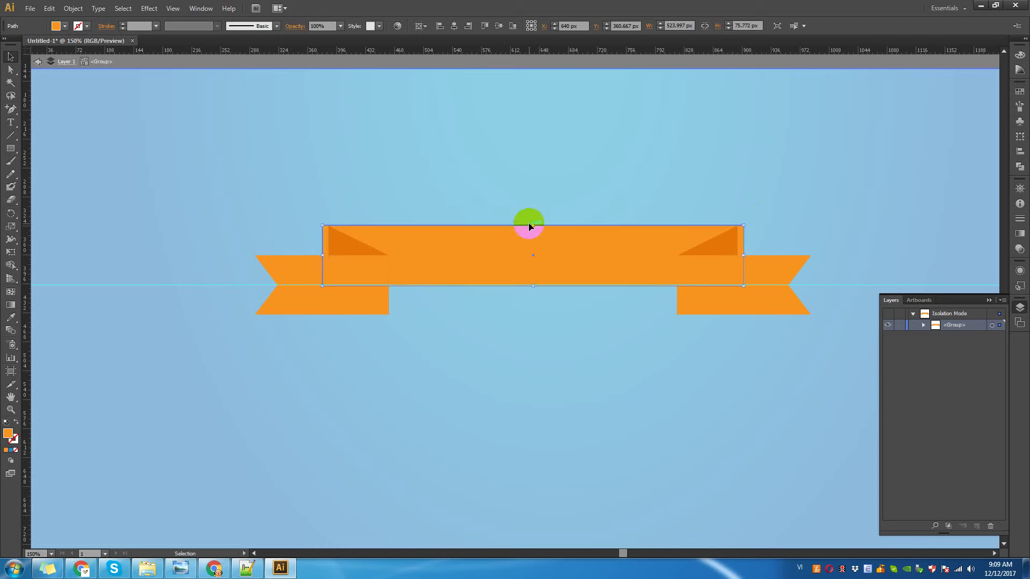
drag(533, 225, 533, 225)
click(64, 25)
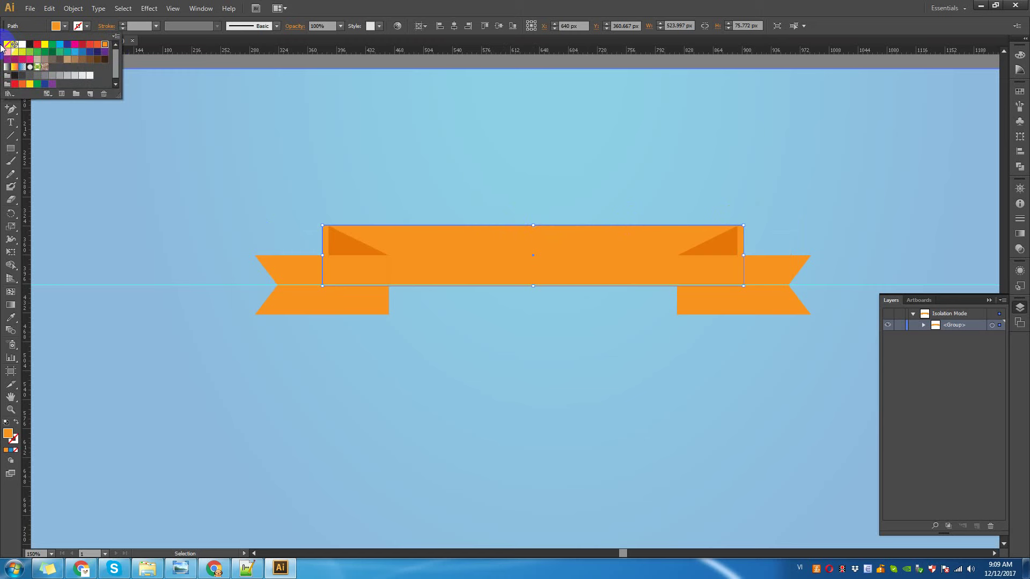
Give the copy no fill and an orange stroke, stretching it just beyond the band.
click(7, 45)
click(83, 27)
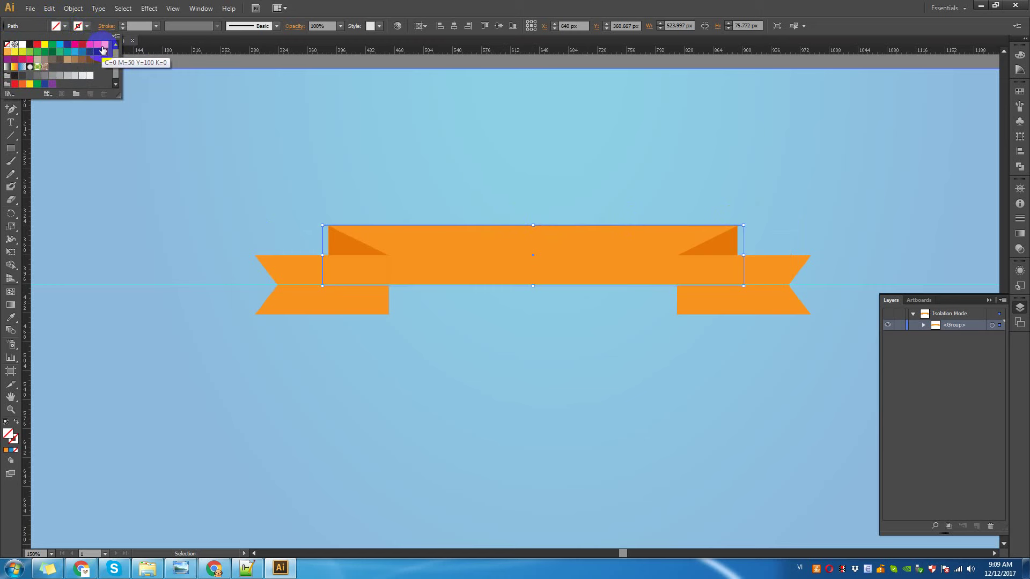
click(106, 46)
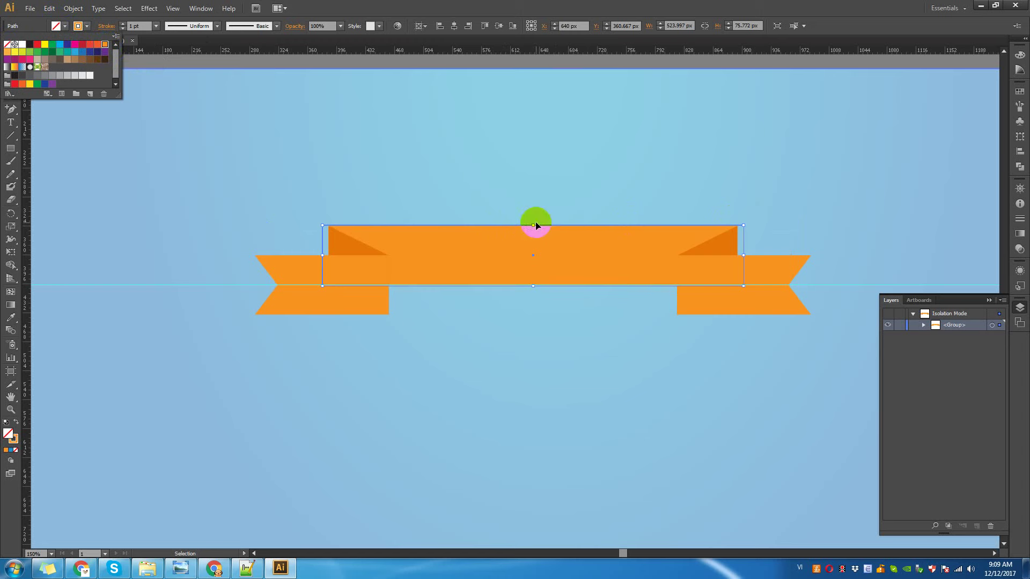
click(533, 224)
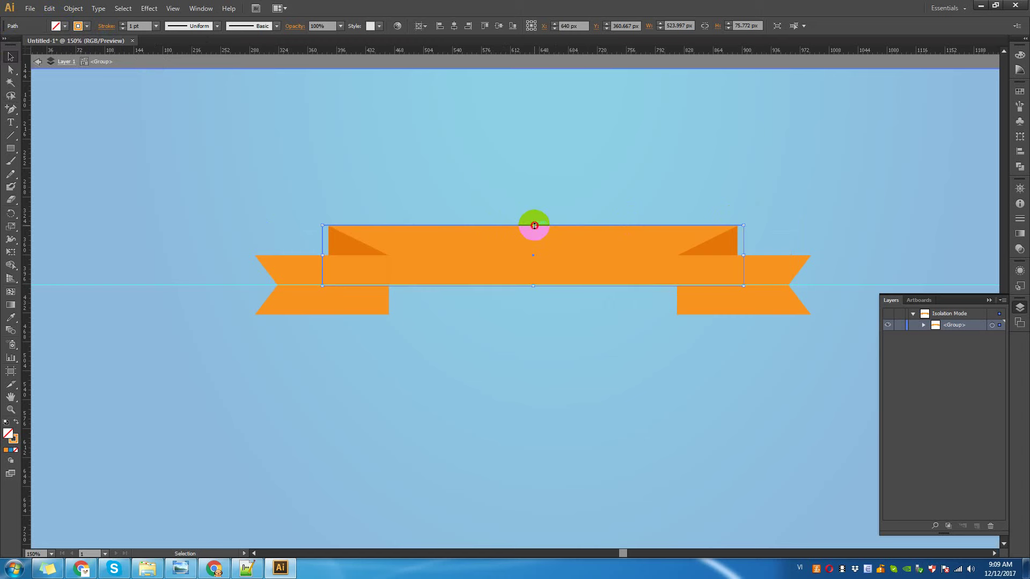
drag(534, 226, 533, 222)
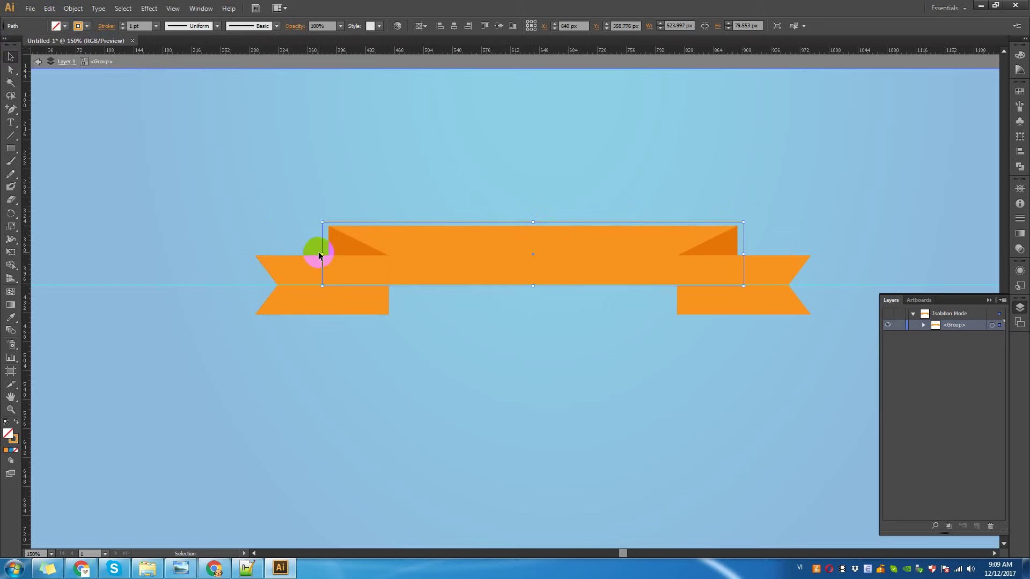
drag(533, 287, 533, 290)
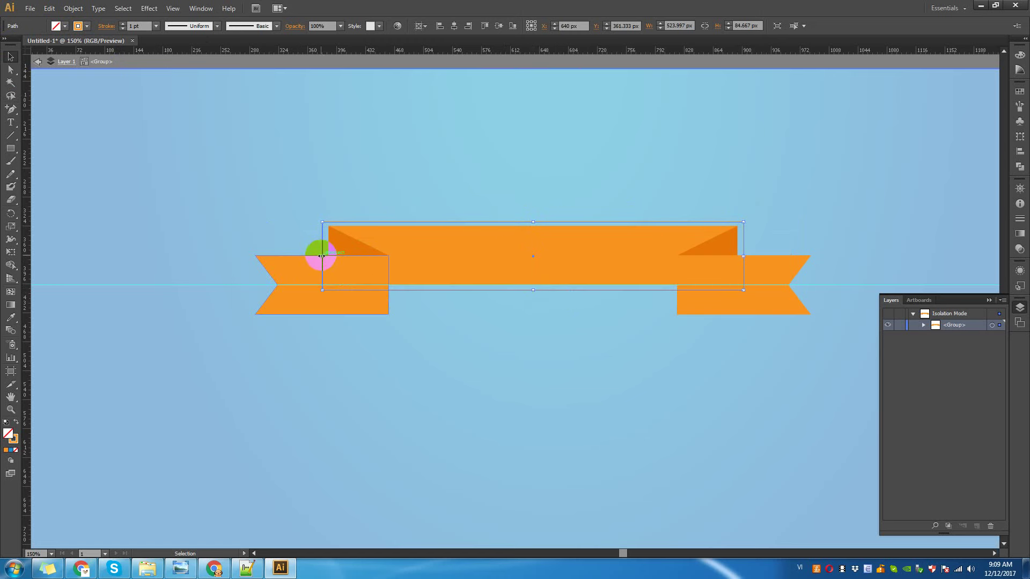
drag(322, 256, 324, 257)
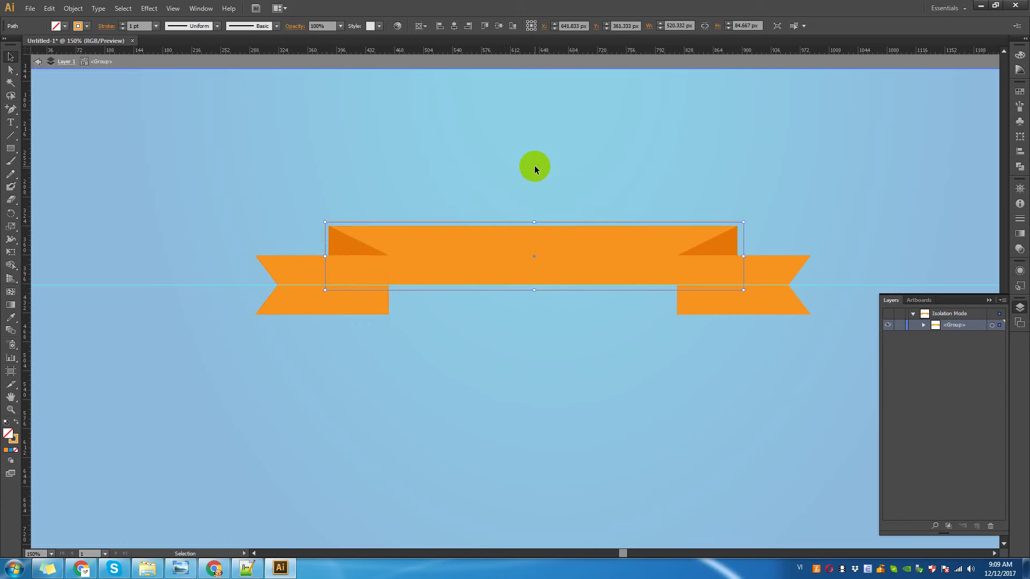
Set the outline frame's stroke weight to 2 pt.
click(534, 169)
key(v)
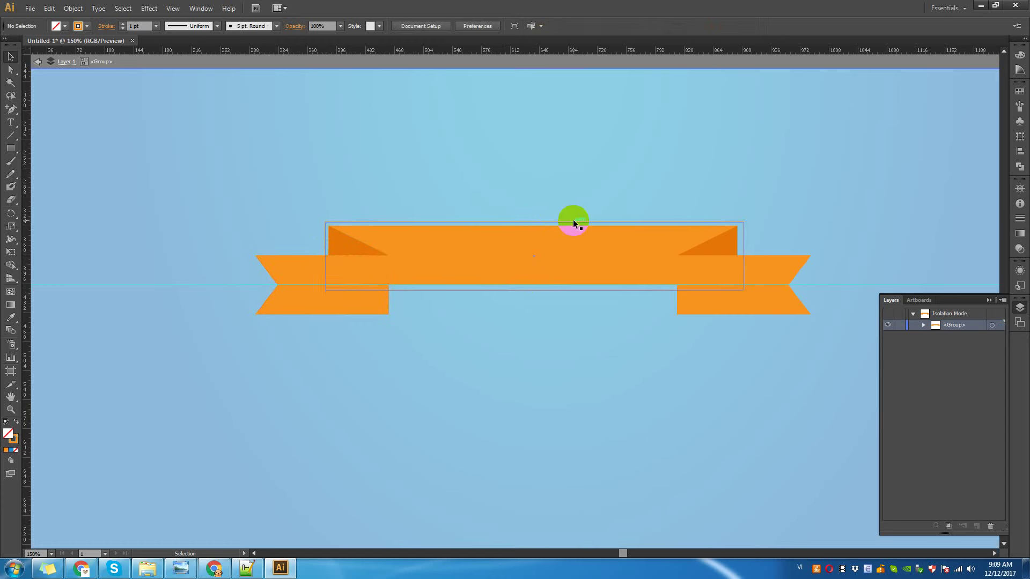
click(571, 221)
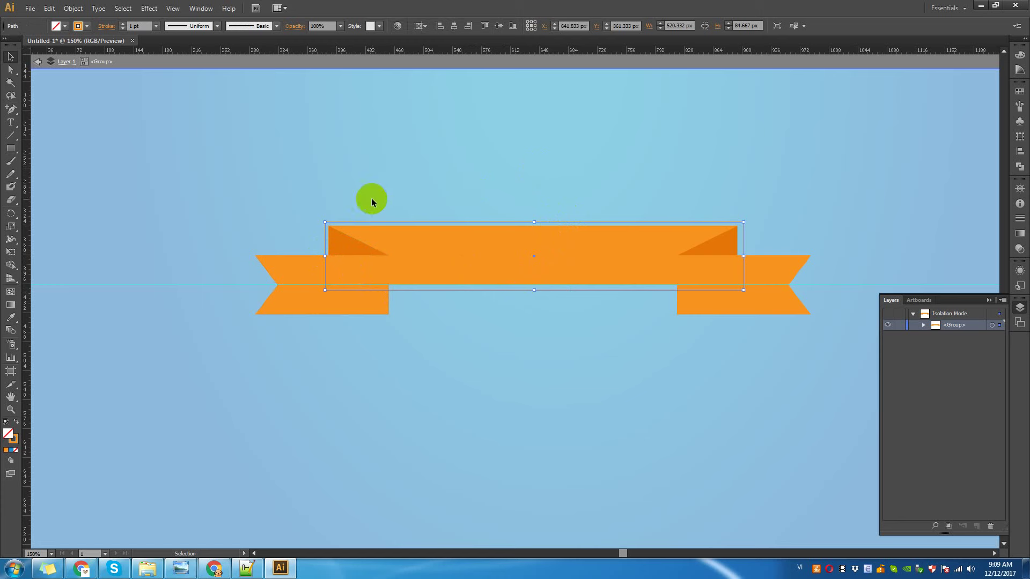
shift+click(397, 244)
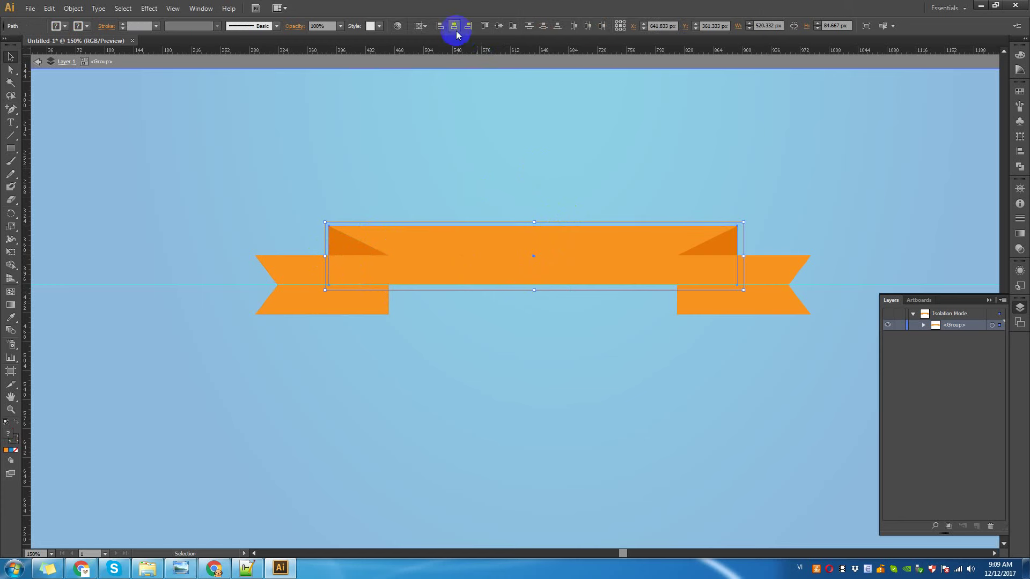
click(444, 142)
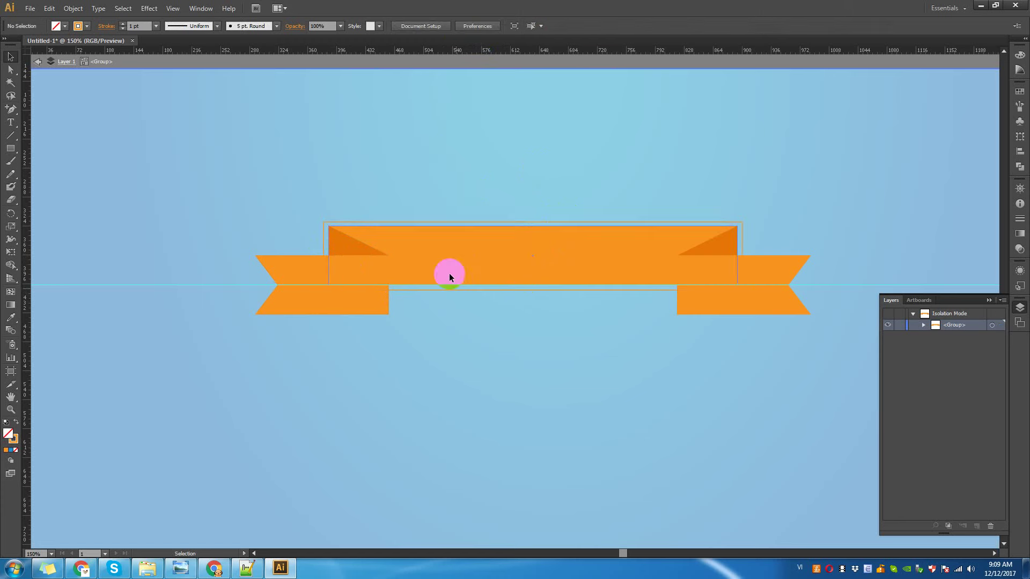
click(460, 219)
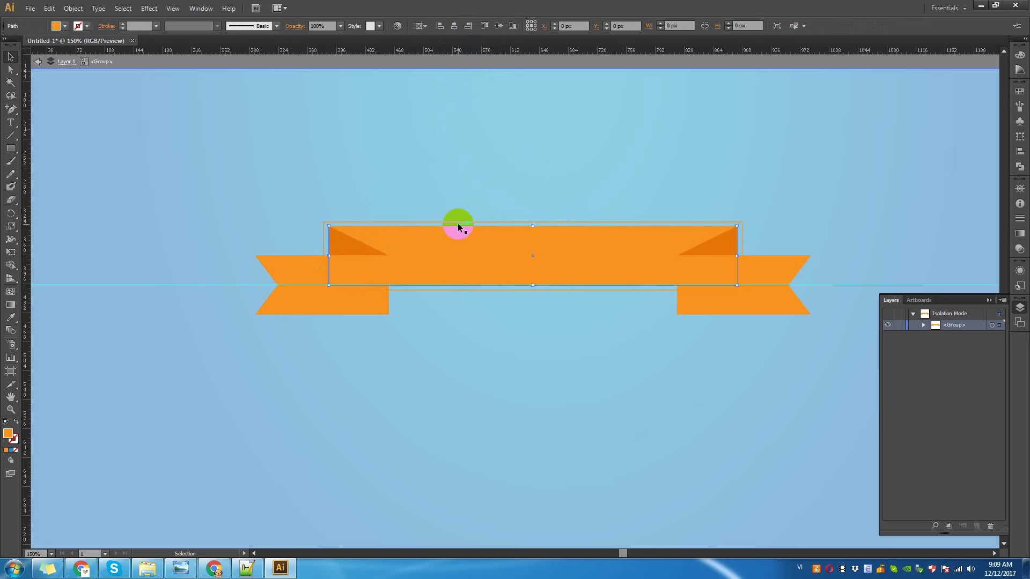
click(155, 26)
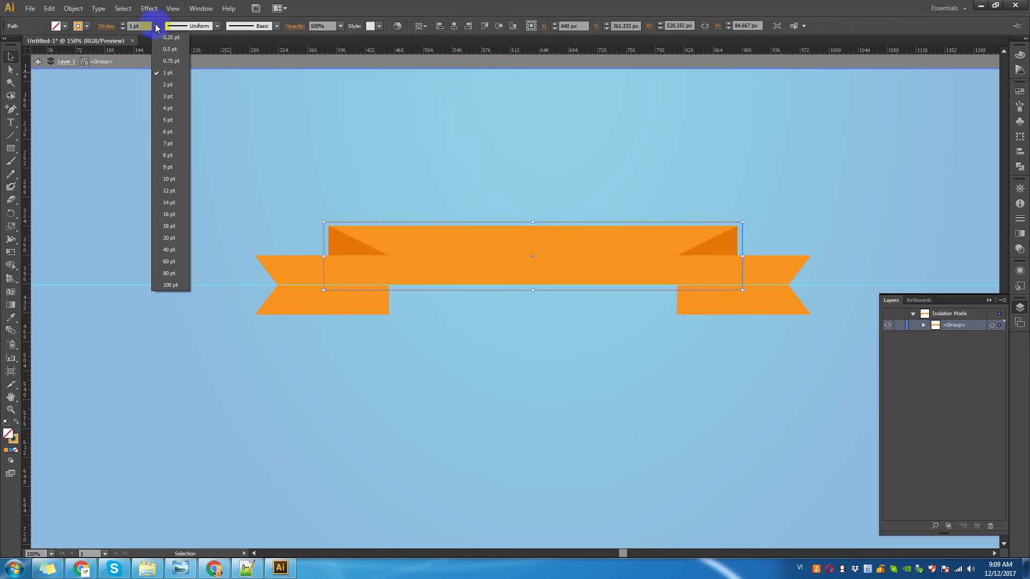
click(165, 83)
click(278, 171)
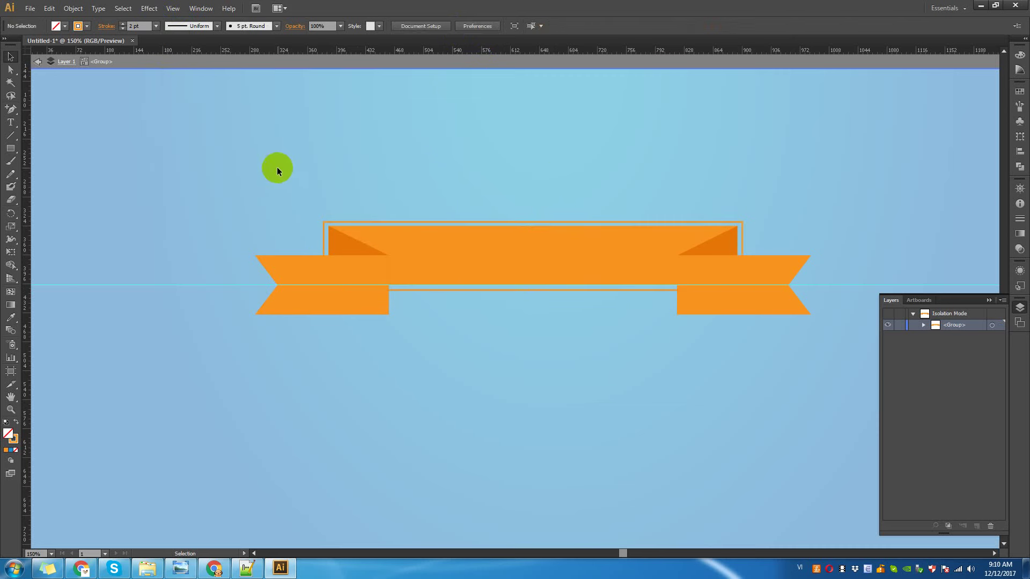
Exit the isolated ribbon group and check the framed banner.
click(423, 242)
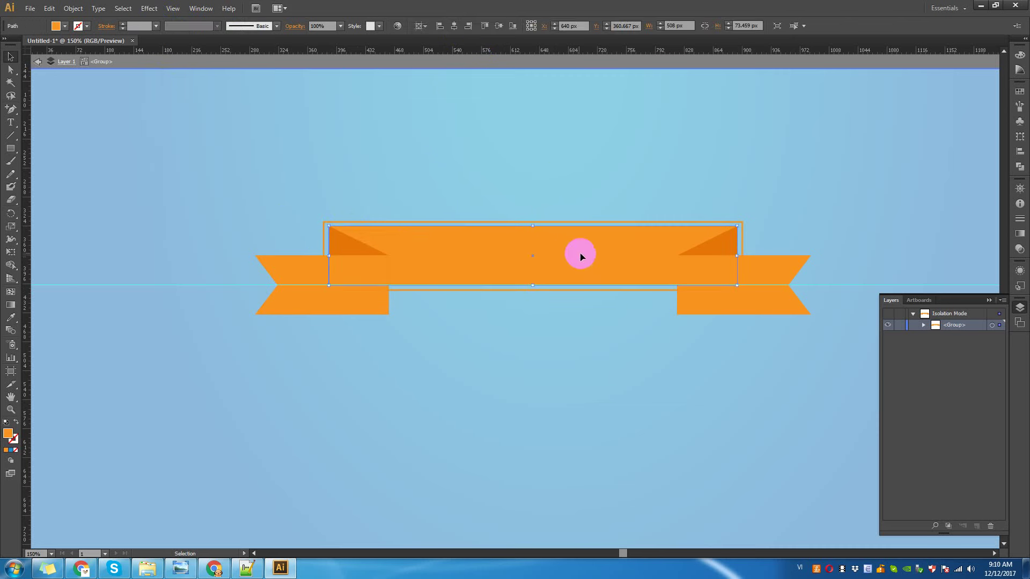
click(64, 62)
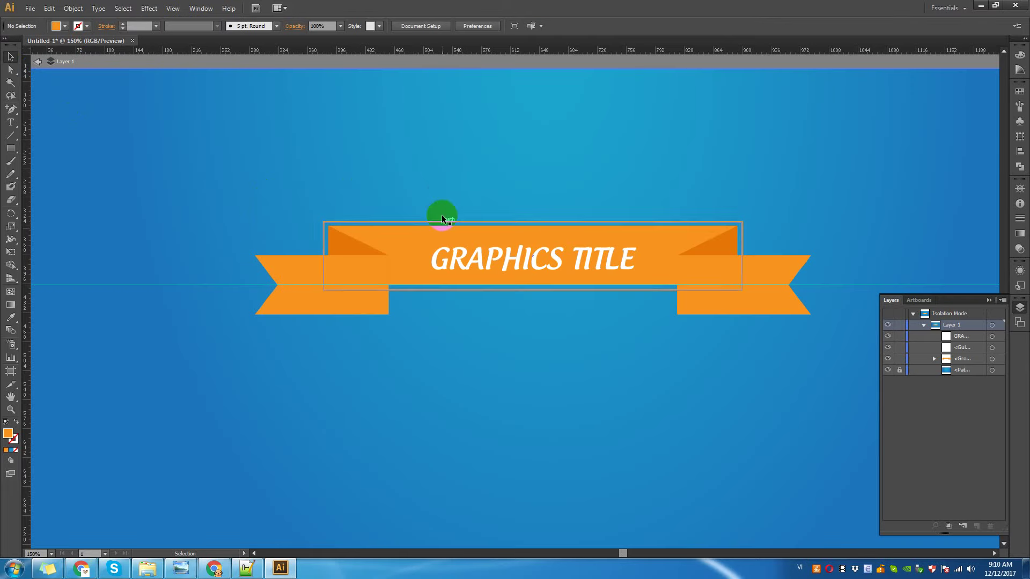
click(449, 291)
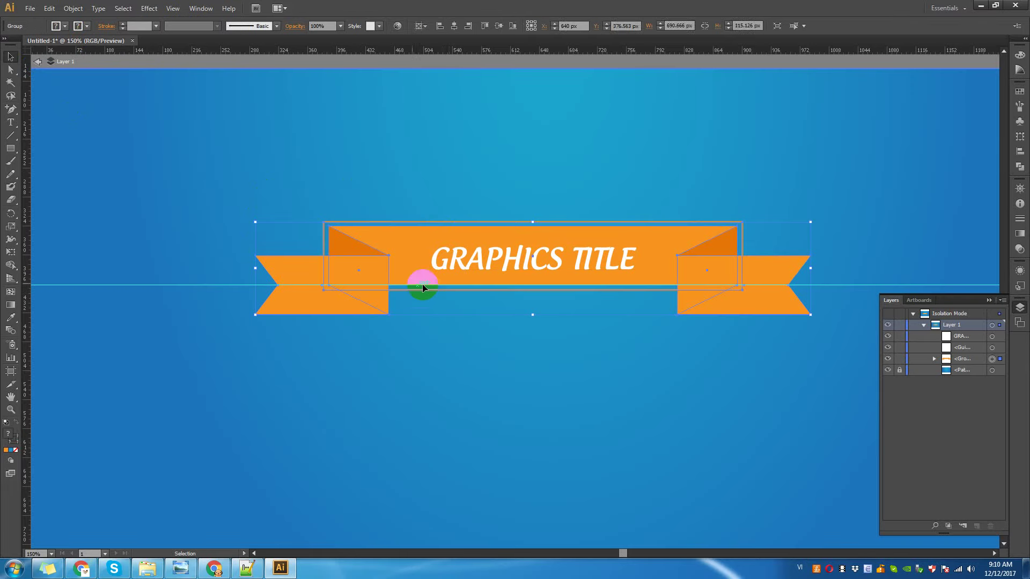
click(412, 337)
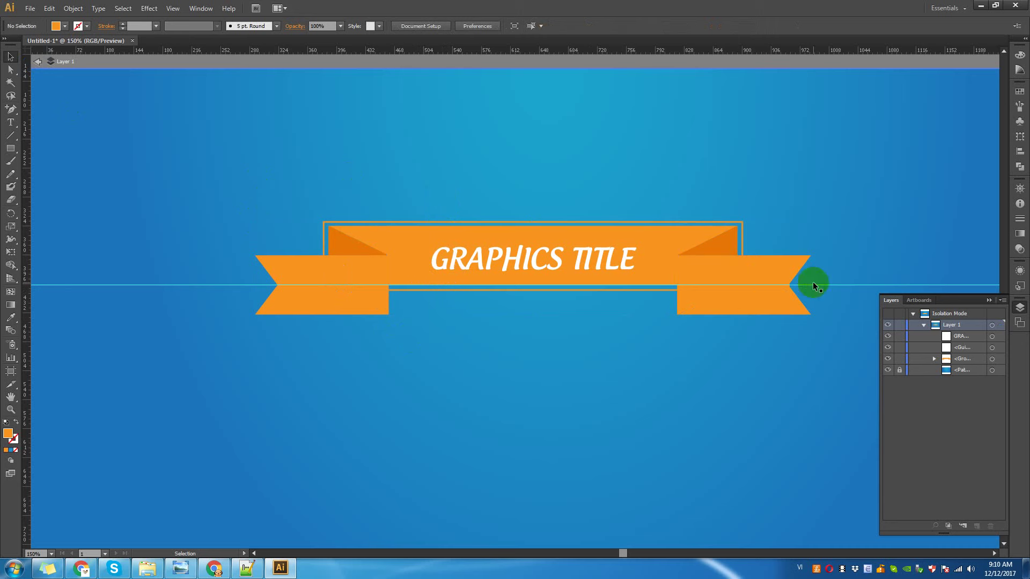
Delete the leftover horizontal guide lying across the ribbon.
drag(816, 286, 821, 141)
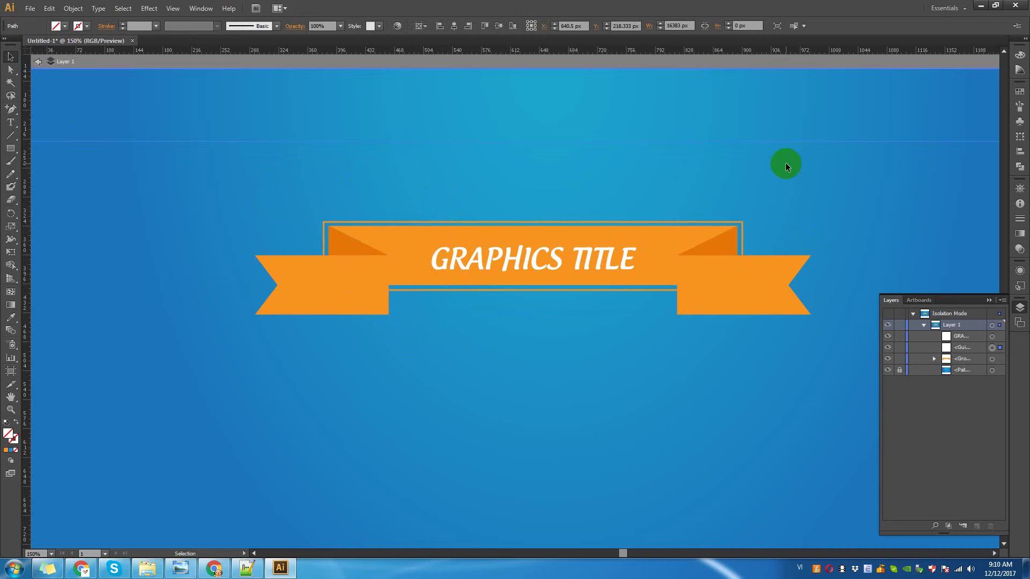
key(Delete)
click(590, 239)
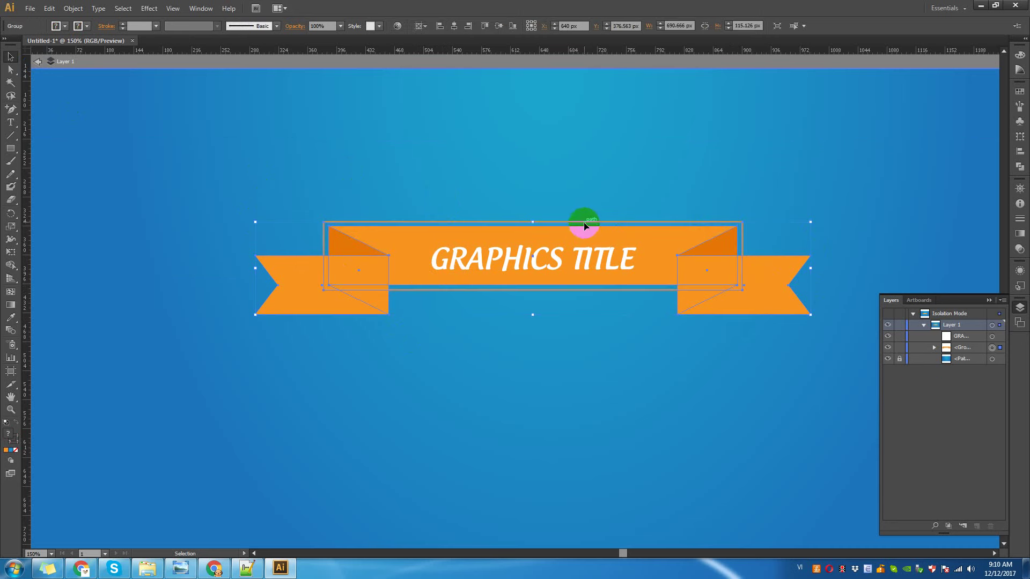
click(587, 183)
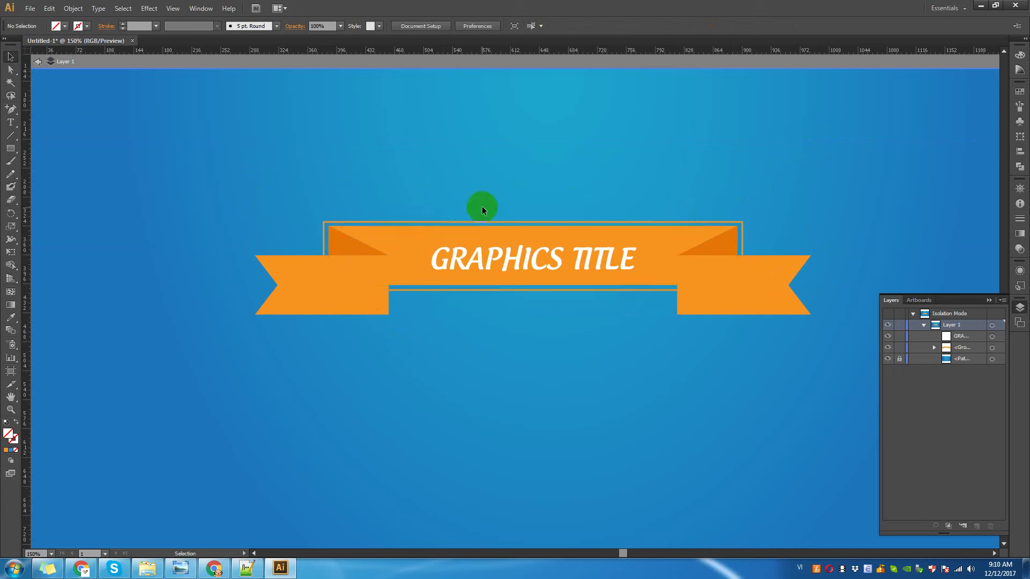
click(488, 222)
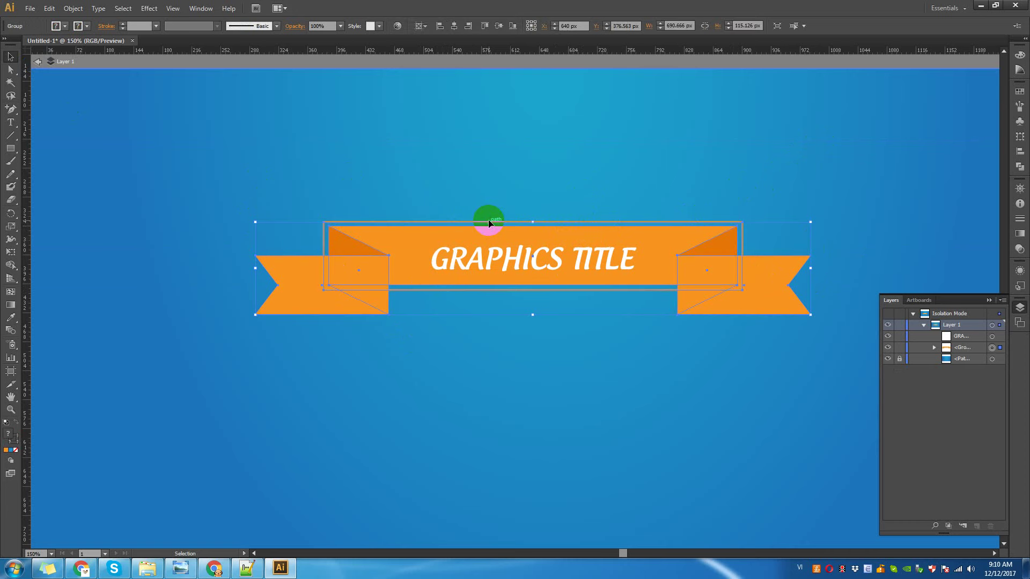
click(482, 326)
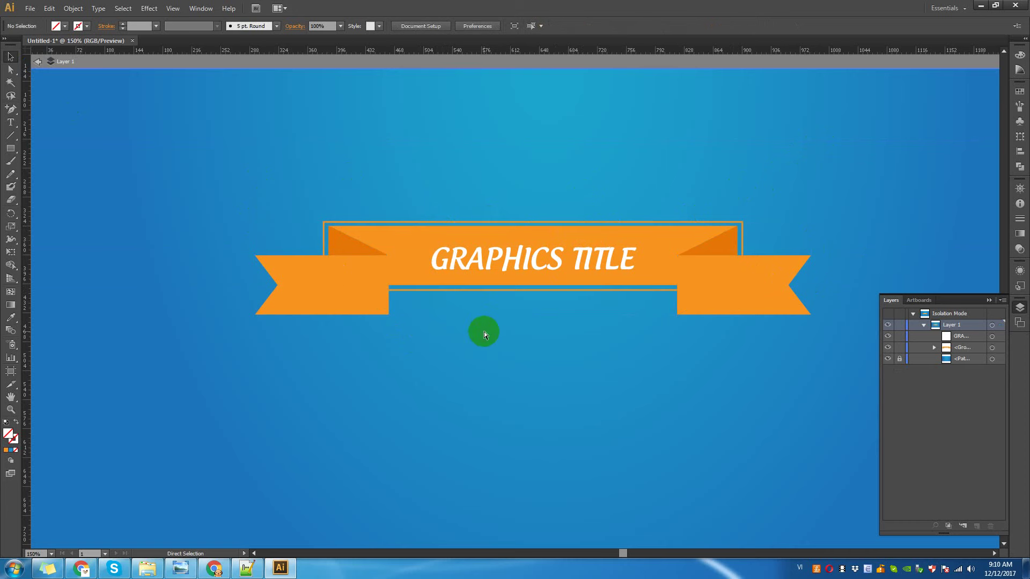
Convert the GRAPHICS TITLE text into outlines with Object > Expand.
key(ctrl+minus)
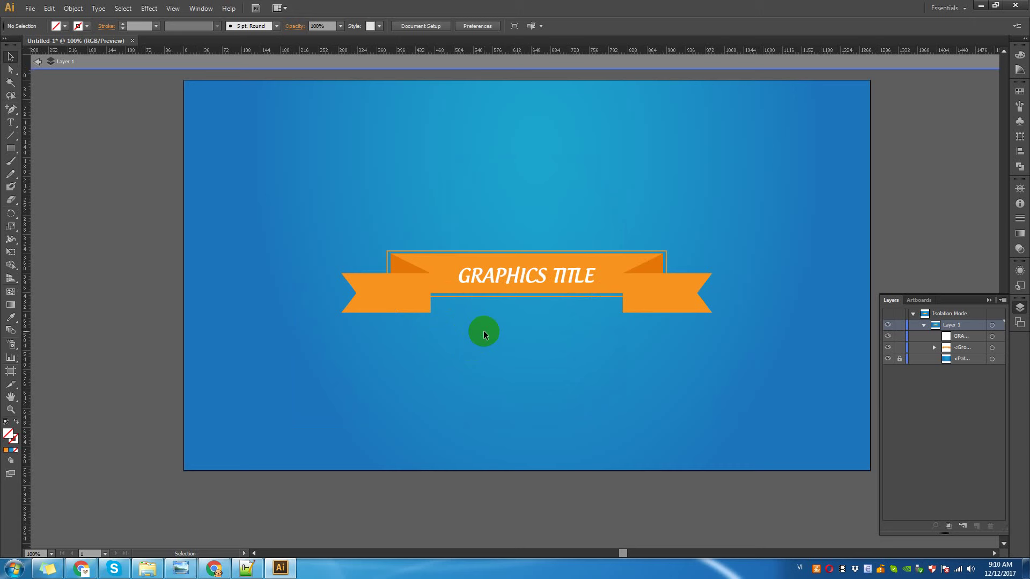
click(440, 271)
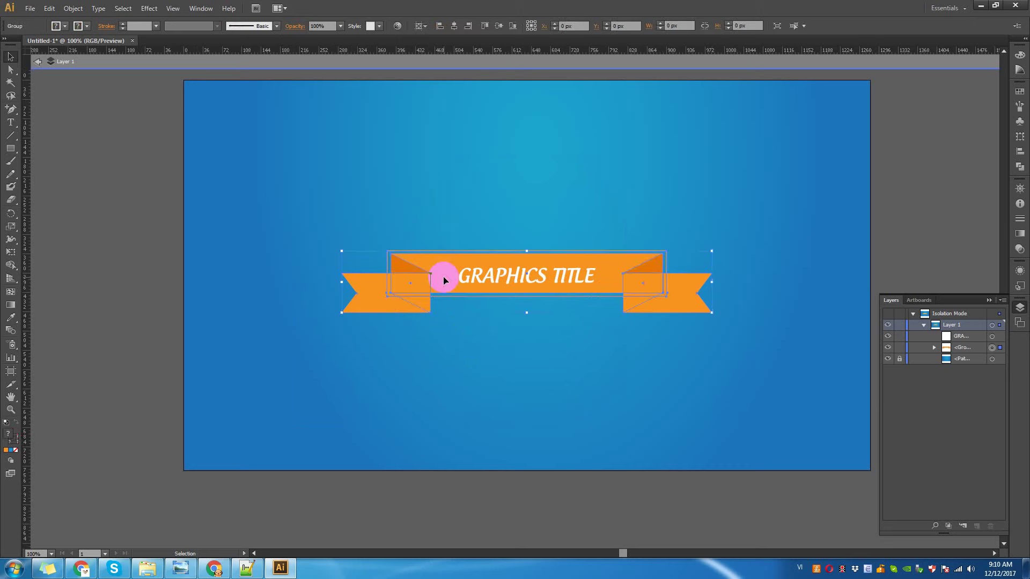
right_click(496, 282)
click(467, 255)
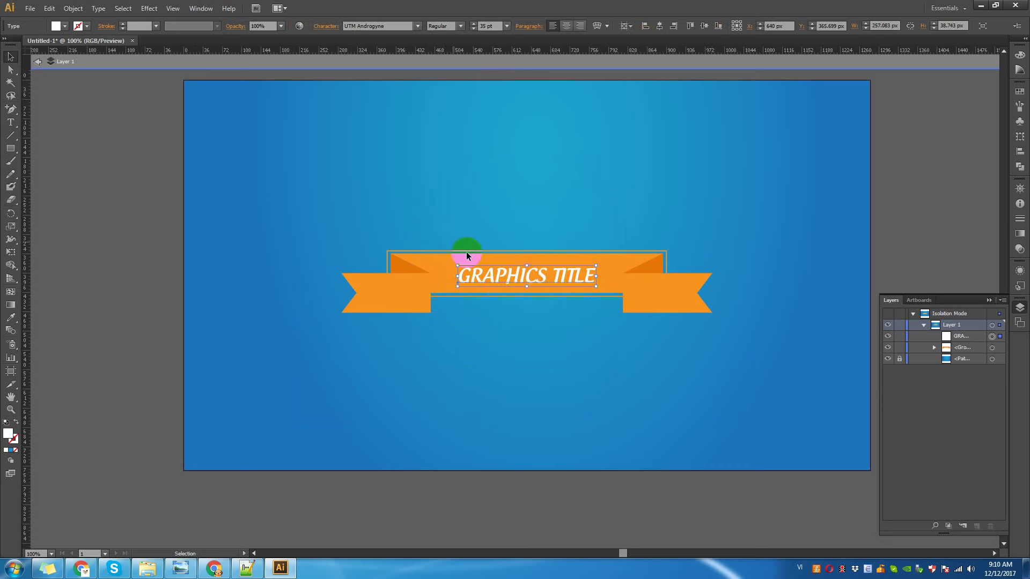
click(73, 8)
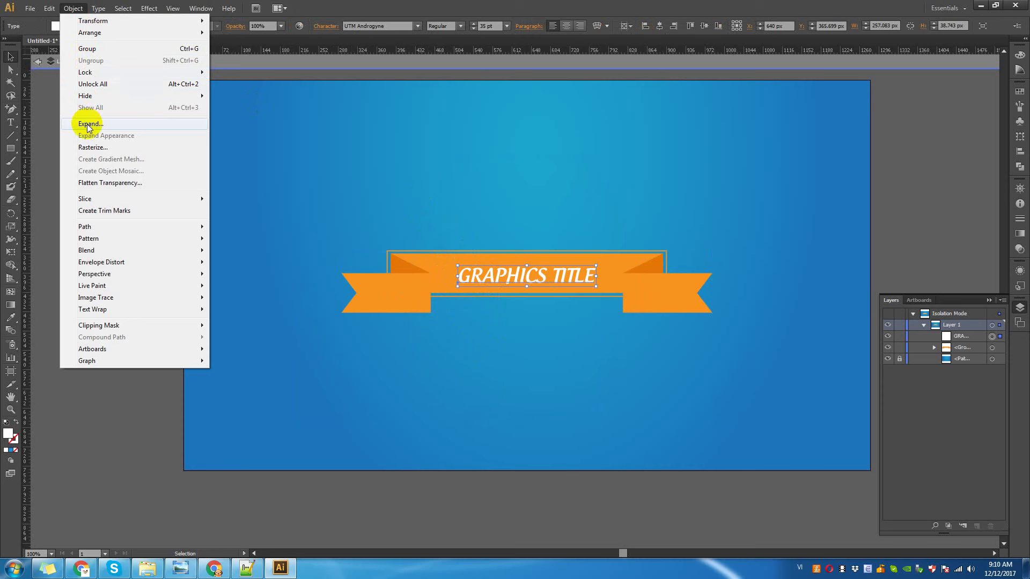
click(88, 124)
click(480, 339)
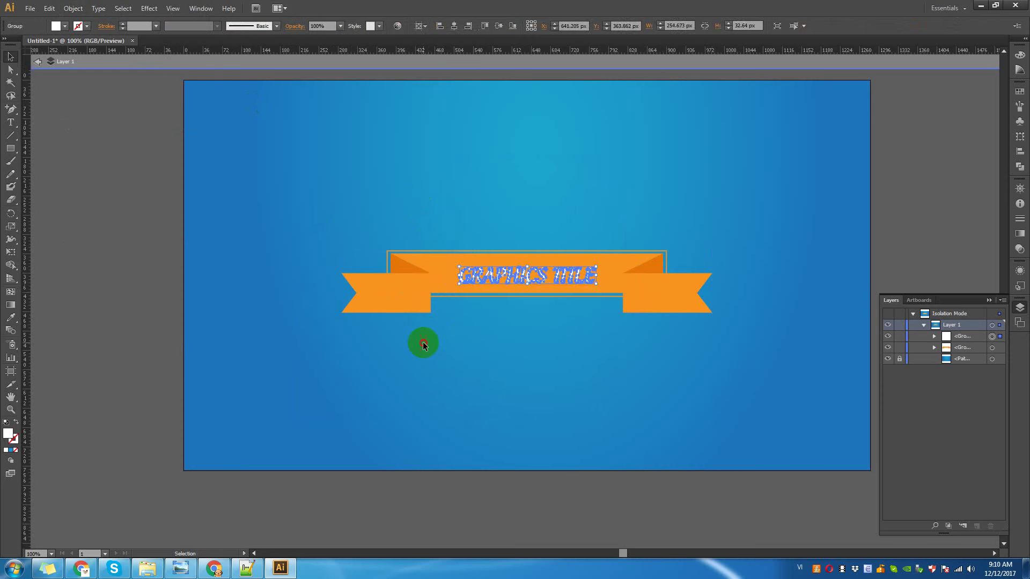
Group the outlined title with the orange ribbon.
click(424, 345)
click(444, 267)
shift+click(479, 276)
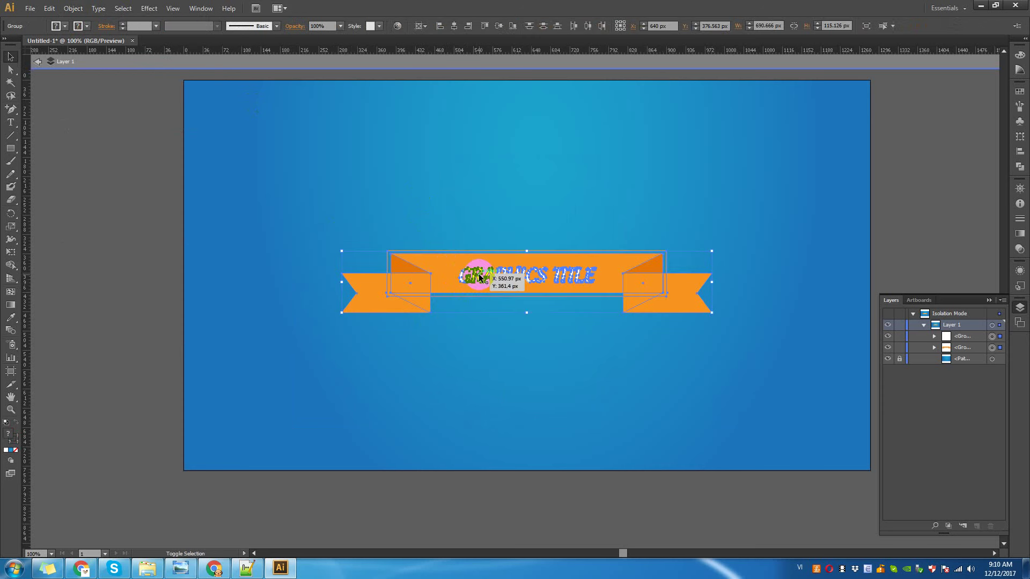
right_click(479, 276)
click(494, 336)
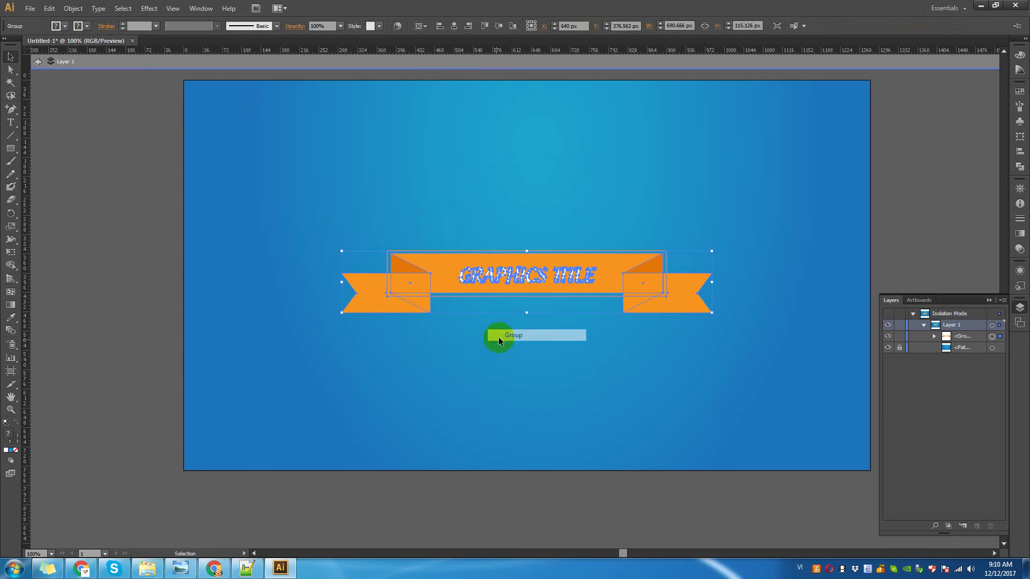
Centre the banner vertically on the artboard and exit isolation mode.
click(513, 284)
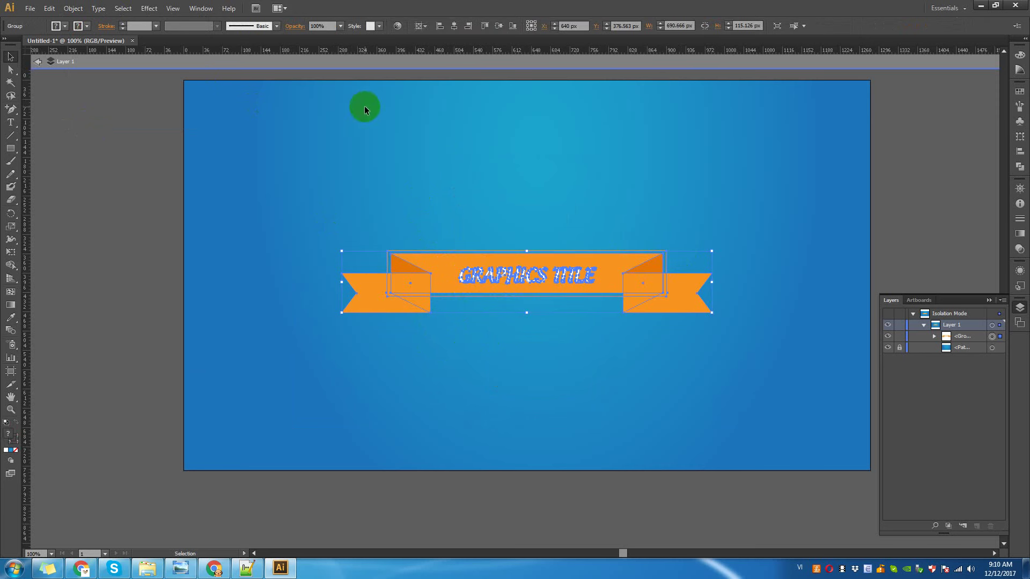
click(498, 26)
click(447, 123)
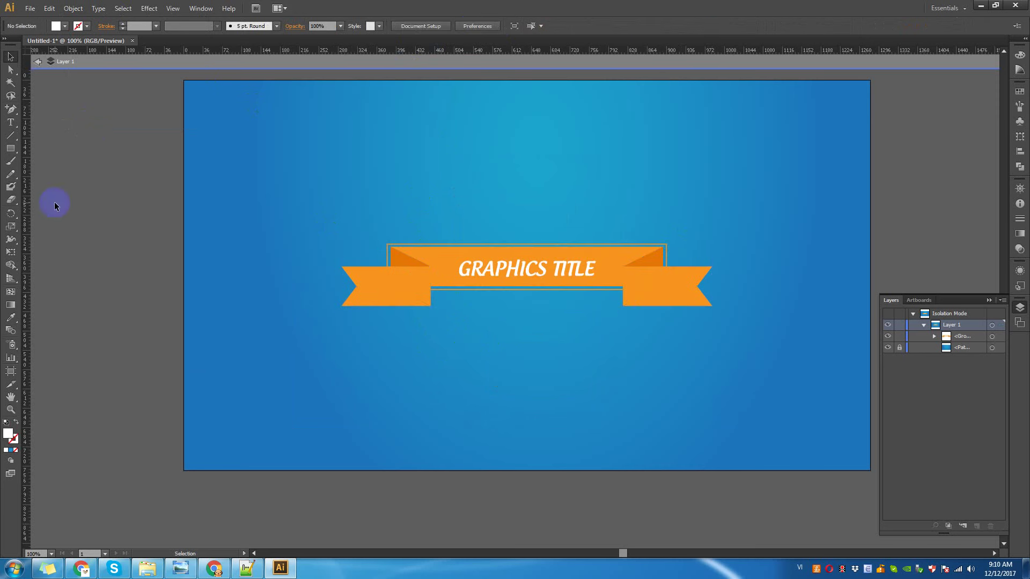
click(36, 64)
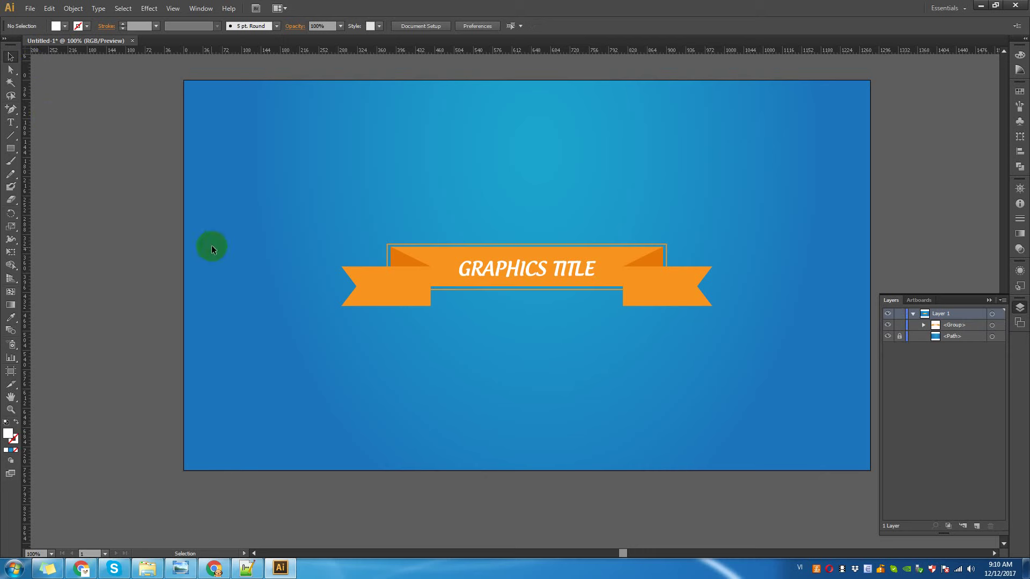
Create a new layer and draw a 50 px white square near the artboard's top-left.
click(14, 153)
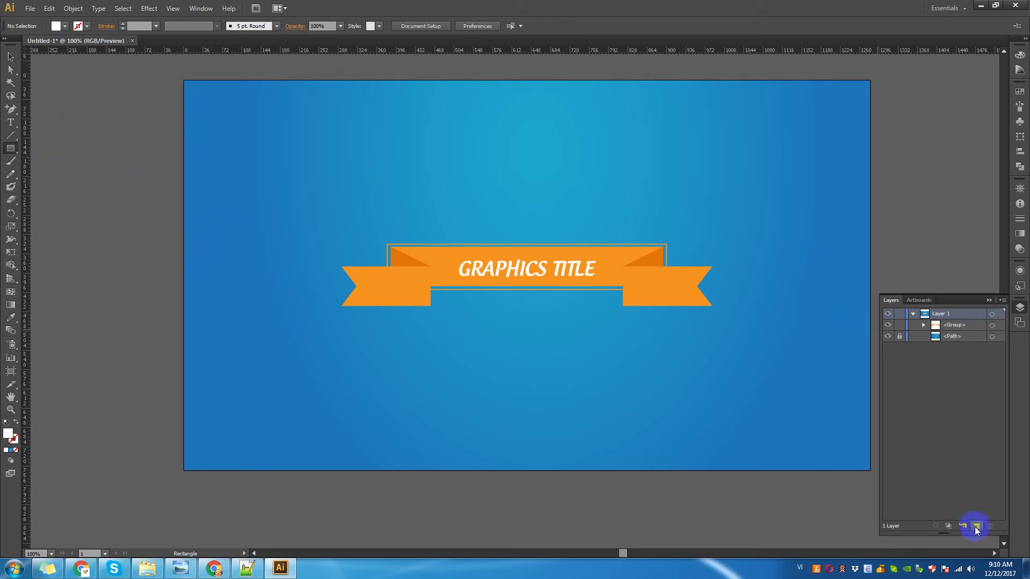
click(976, 527)
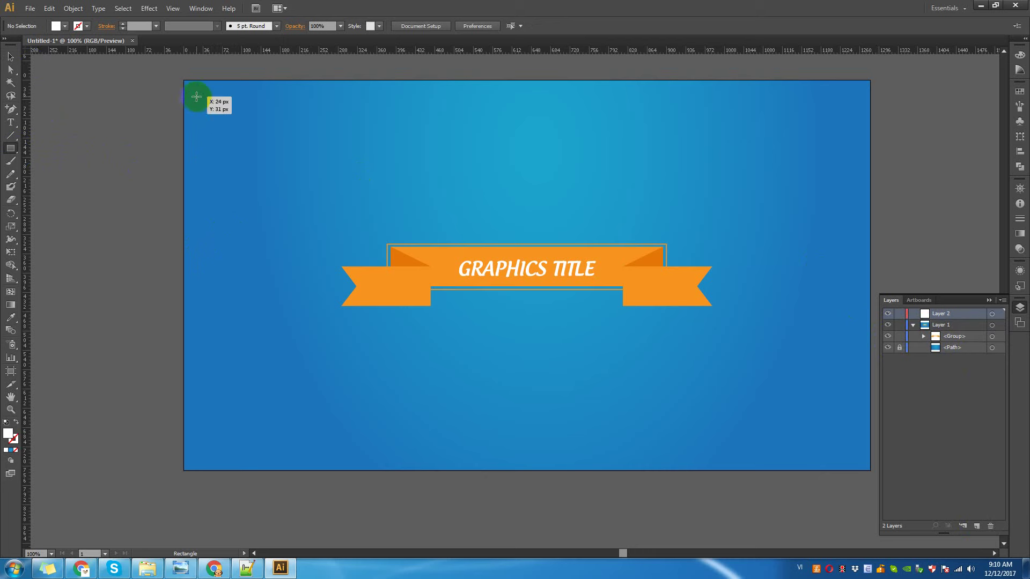
drag(197, 96, 218, 123)
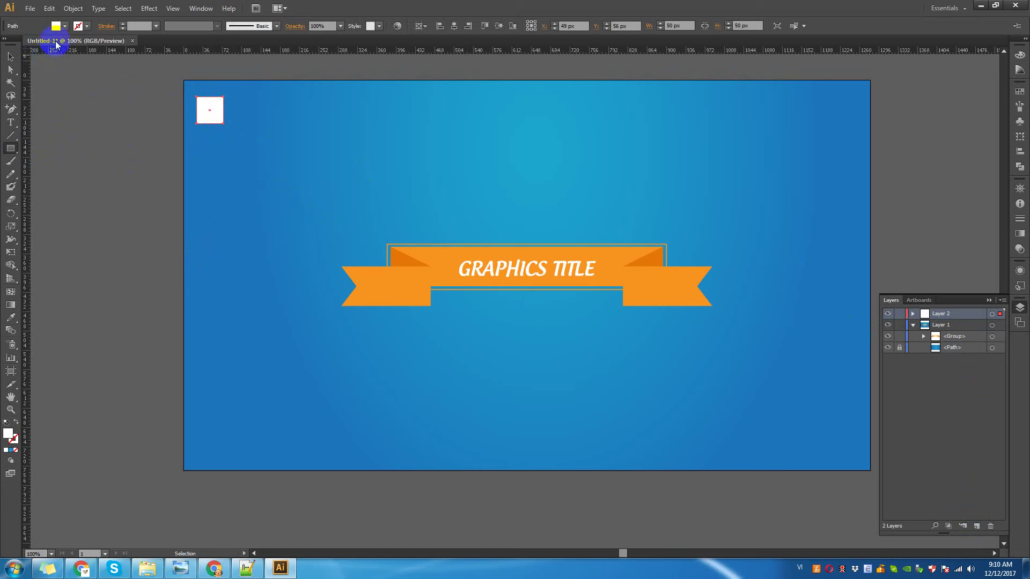
Zoom in and rotate the square 45° into a diamond.
key(z)
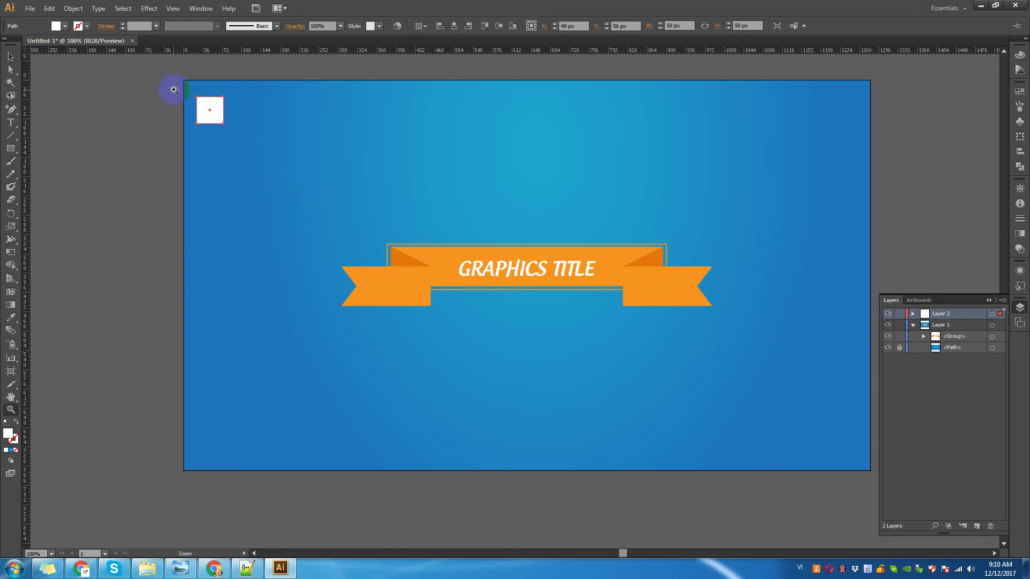
drag(164, 77, 273, 182)
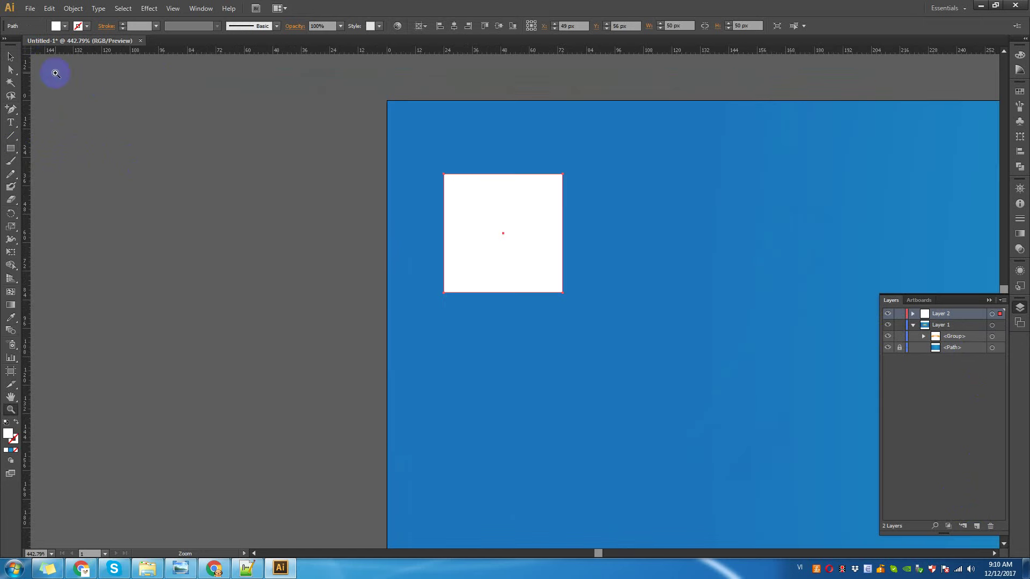
click(11, 57)
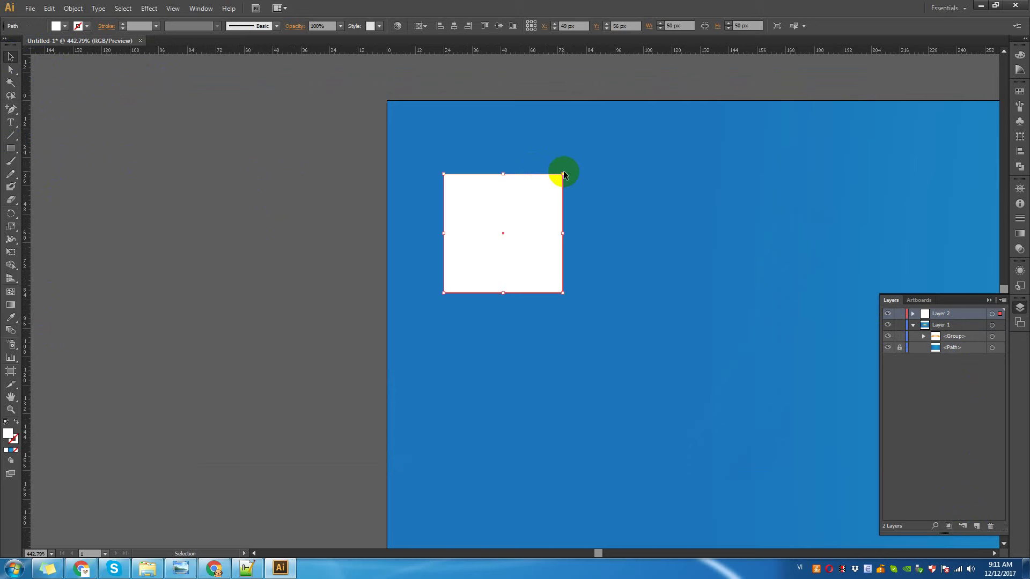
drag(566, 171, 575, 252)
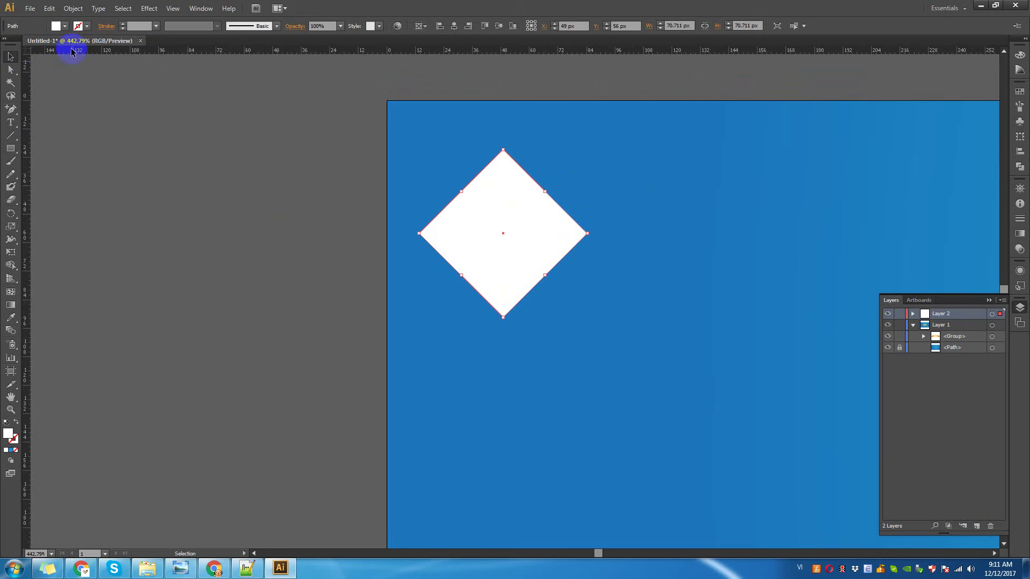
Fill the diamond with the cyan swatch.
click(65, 27)
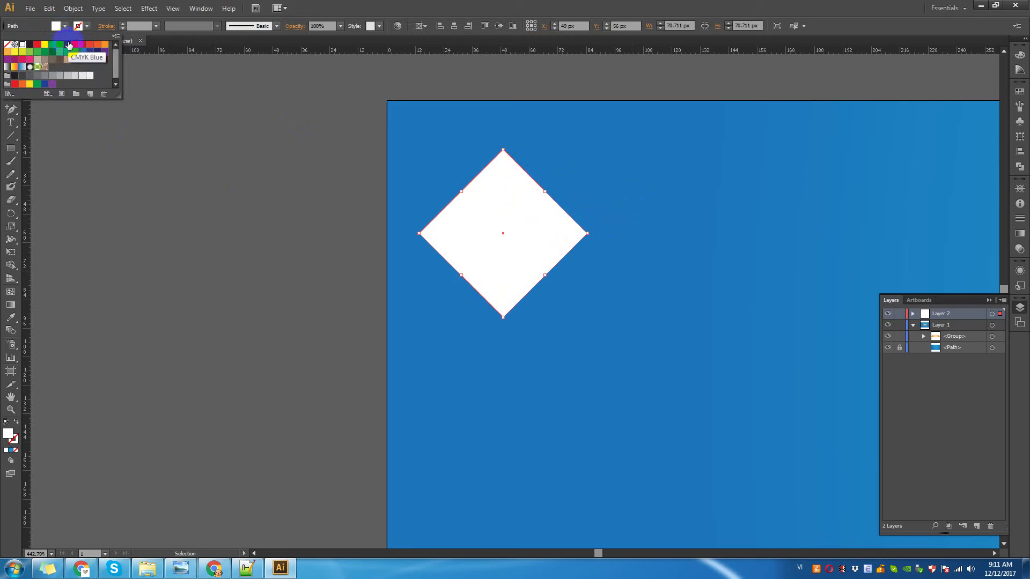
click(59, 46)
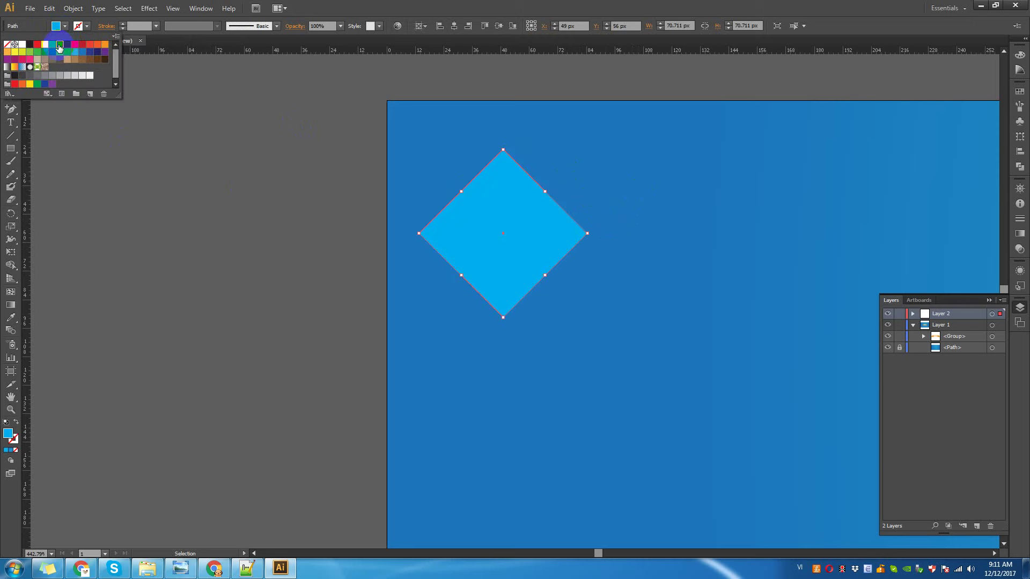
click(276, 144)
click(304, 120)
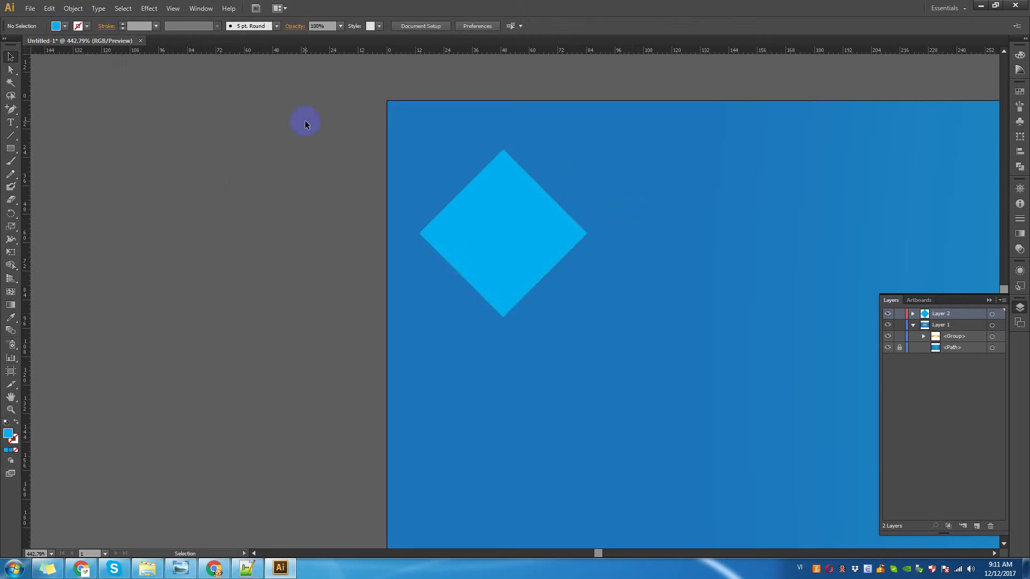
click(515, 246)
Copy the diamond and Paste in Back to place a duplicate behind it.
click(49, 9)
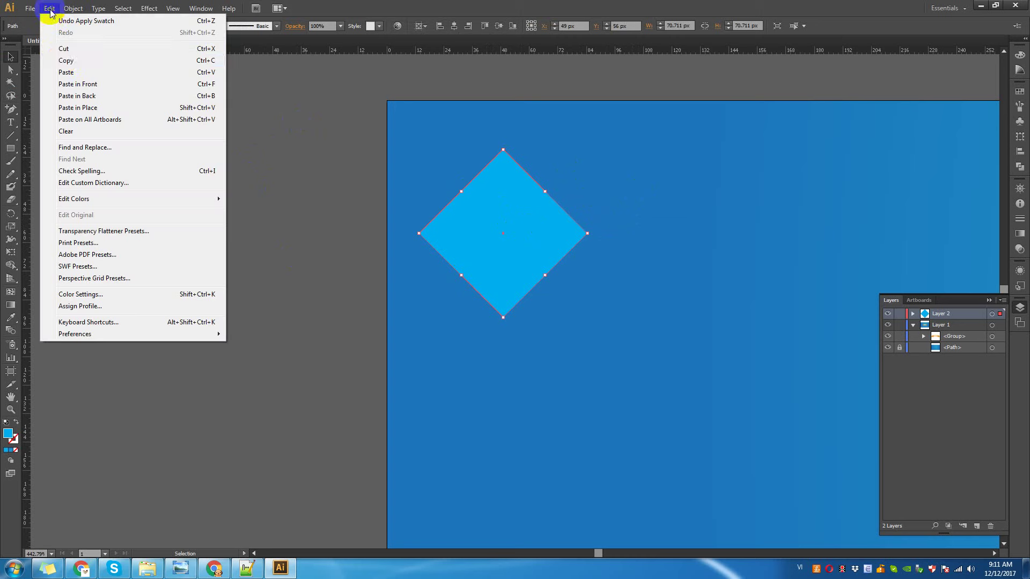
click(66, 61)
click(49, 9)
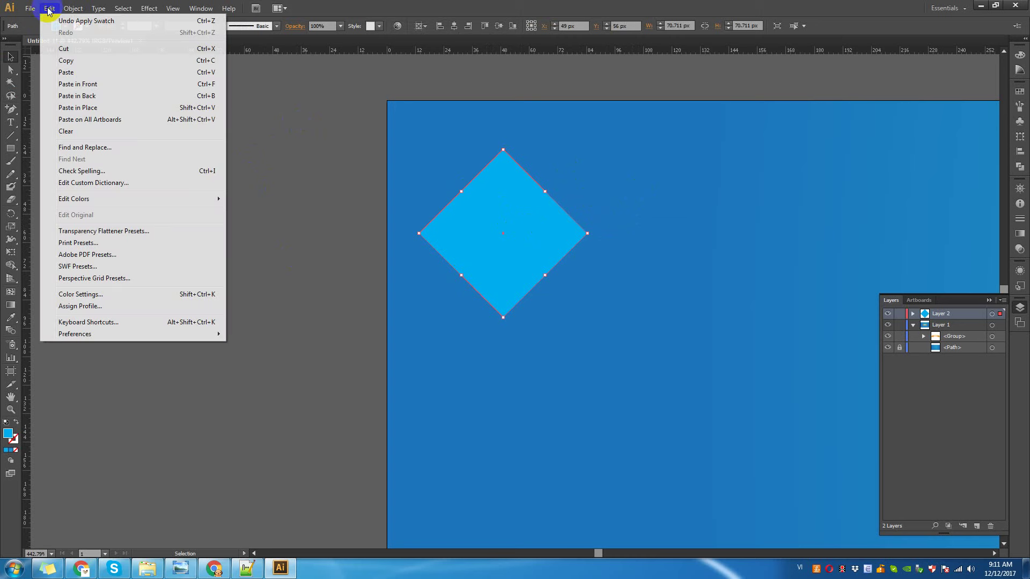
click(91, 100)
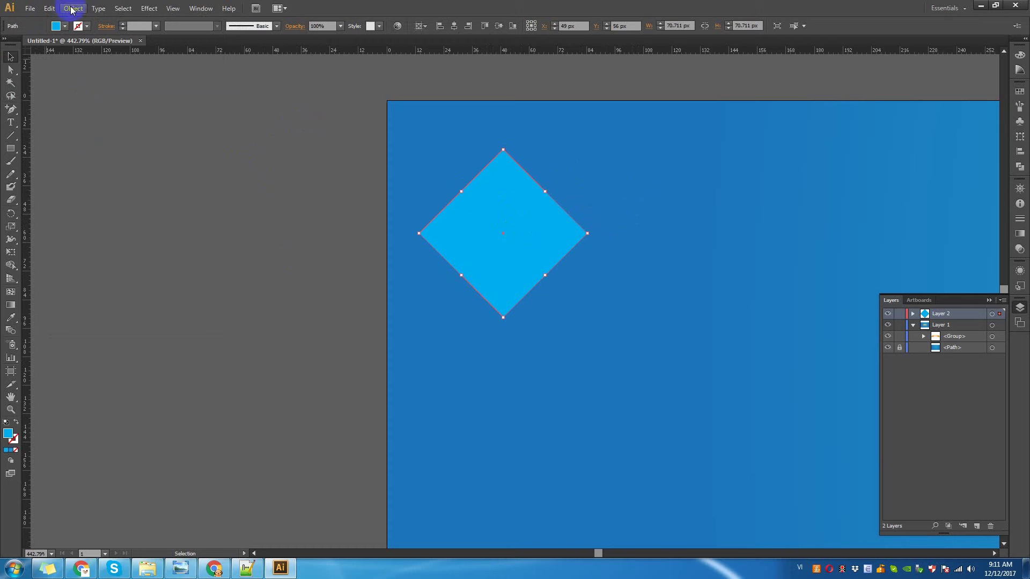
Give the back copy no fill and a cyan C=70 M=15 Y=0 K=0 stroke.
click(57, 26)
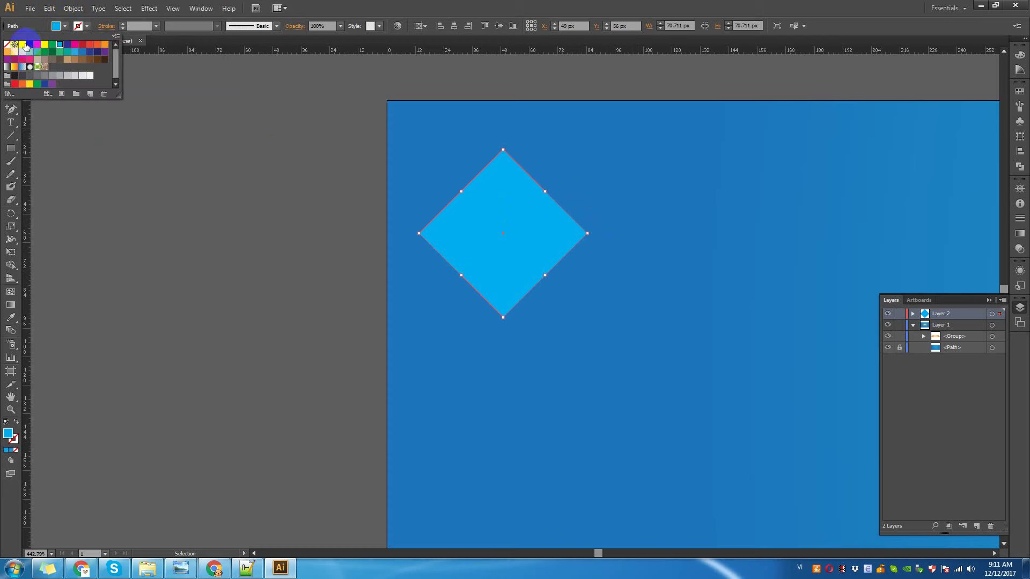
click(7, 45)
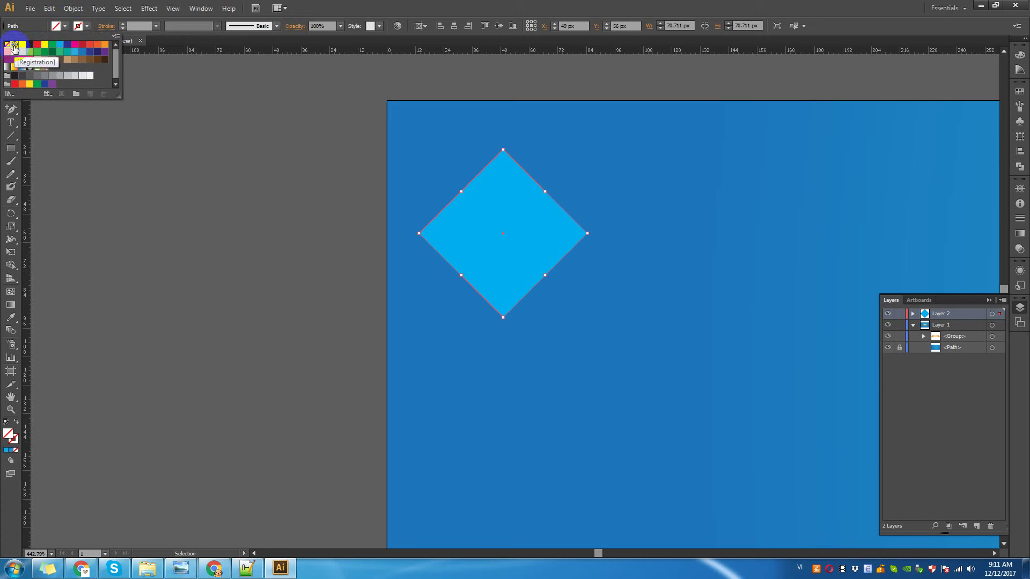
click(87, 26)
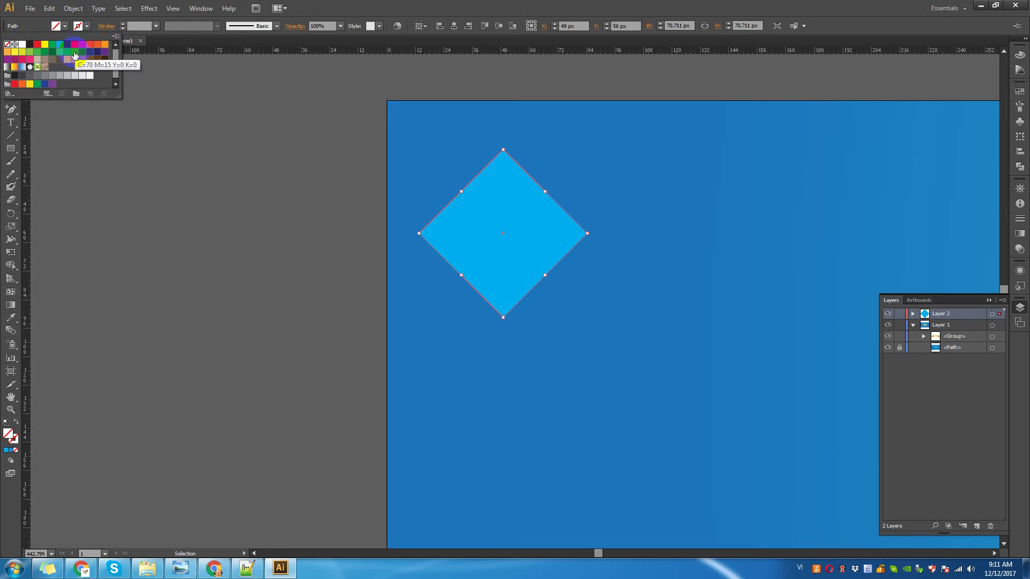
click(74, 52)
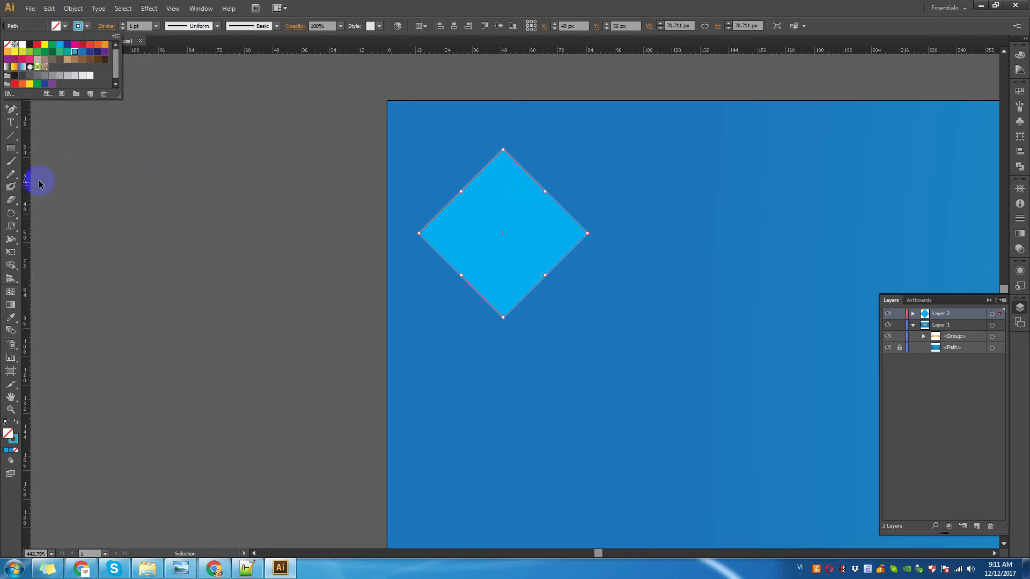
click(345, 191)
Set the back diamond's stroke to 3 pt and enlarge it evenly around its centre.
click(536, 180)
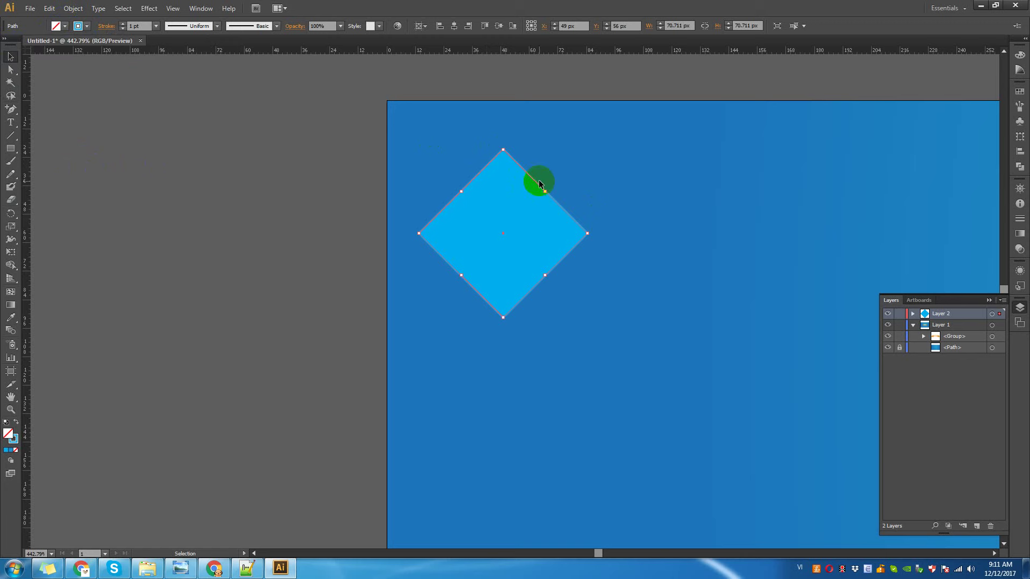
drag(503, 149, 509, 135)
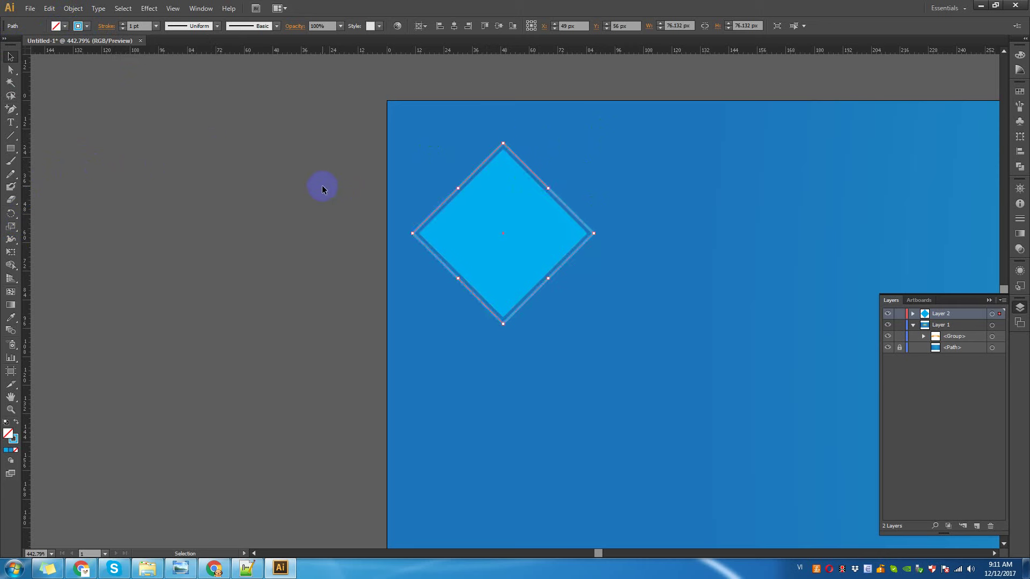
click(322, 186)
click(504, 143)
click(125, 25)
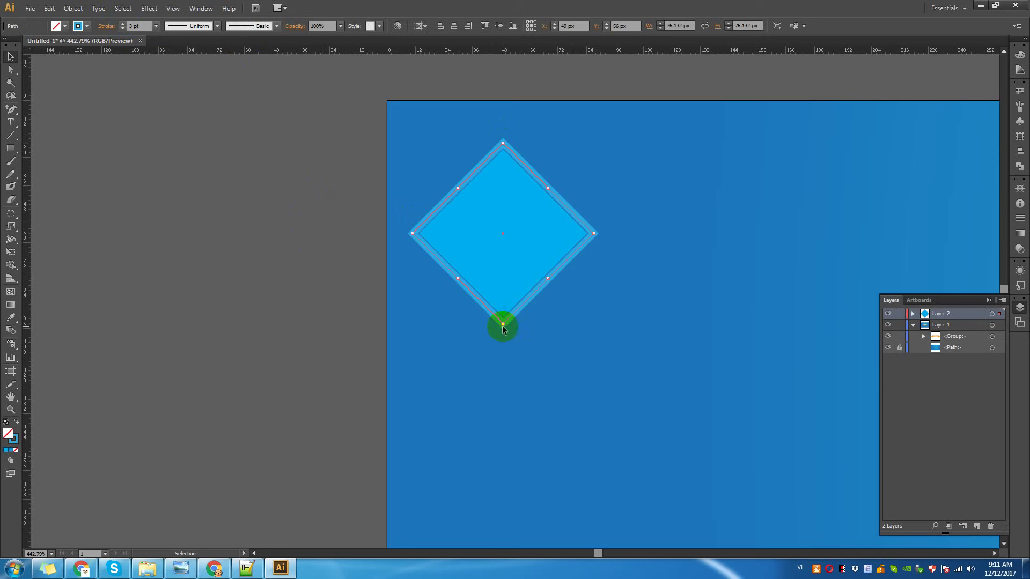
drag(504, 323, 504, 336)
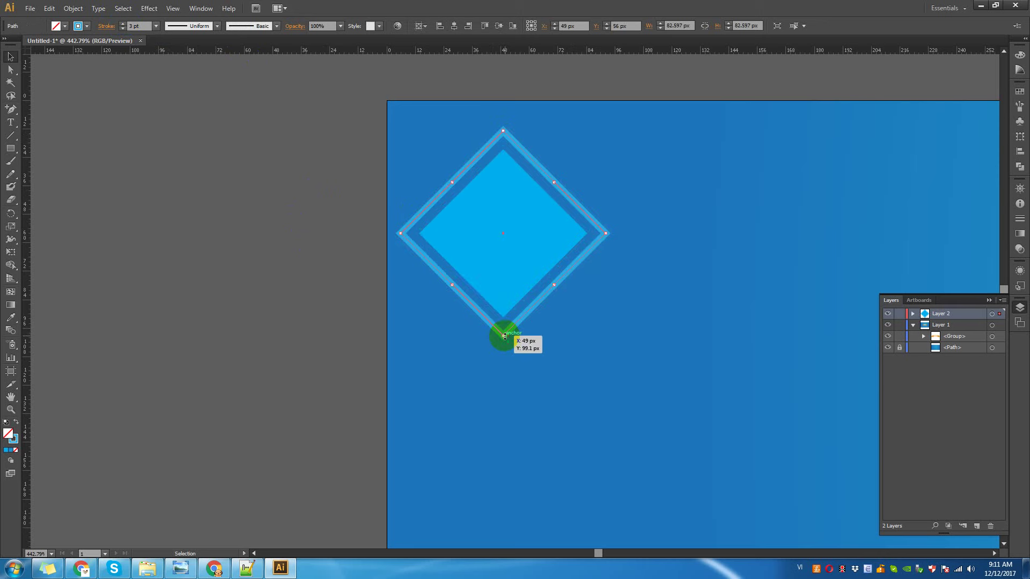
Expand the outer diamond's stroke into a filled shape with Object > Expand.
click(230, 232)
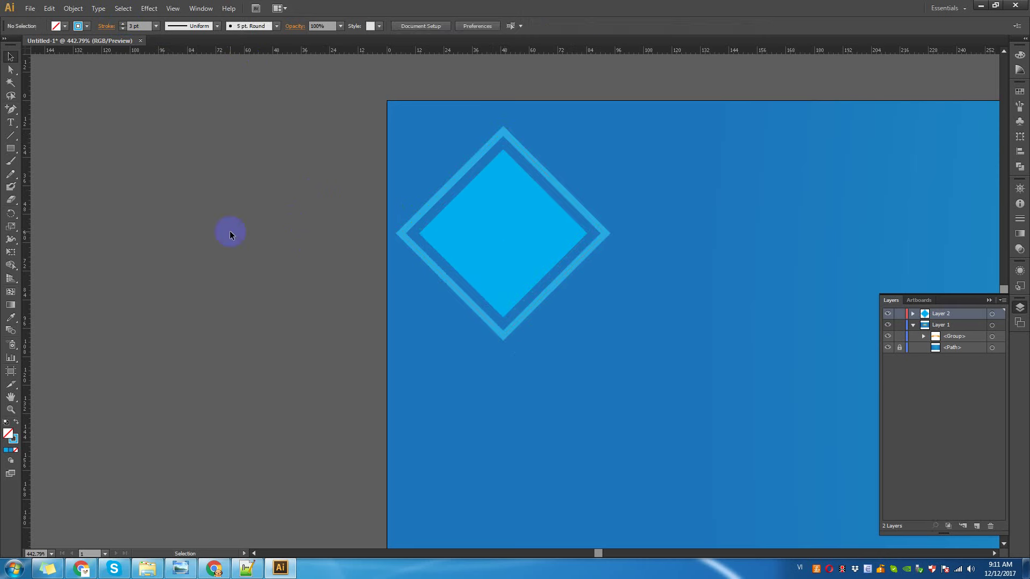
click(449, 179)
click(471, 207)
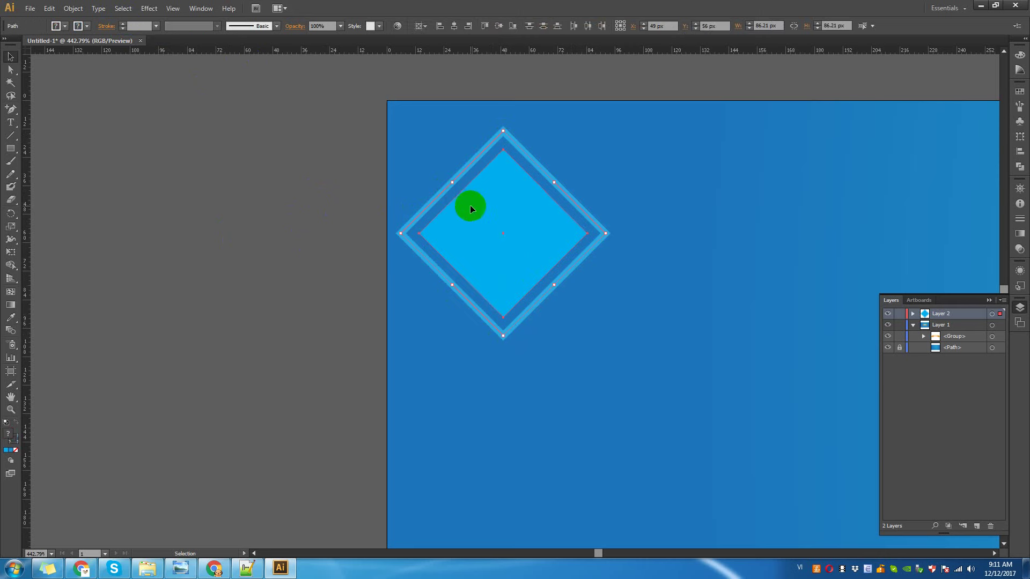
click(75, 11)
click(87, 122)
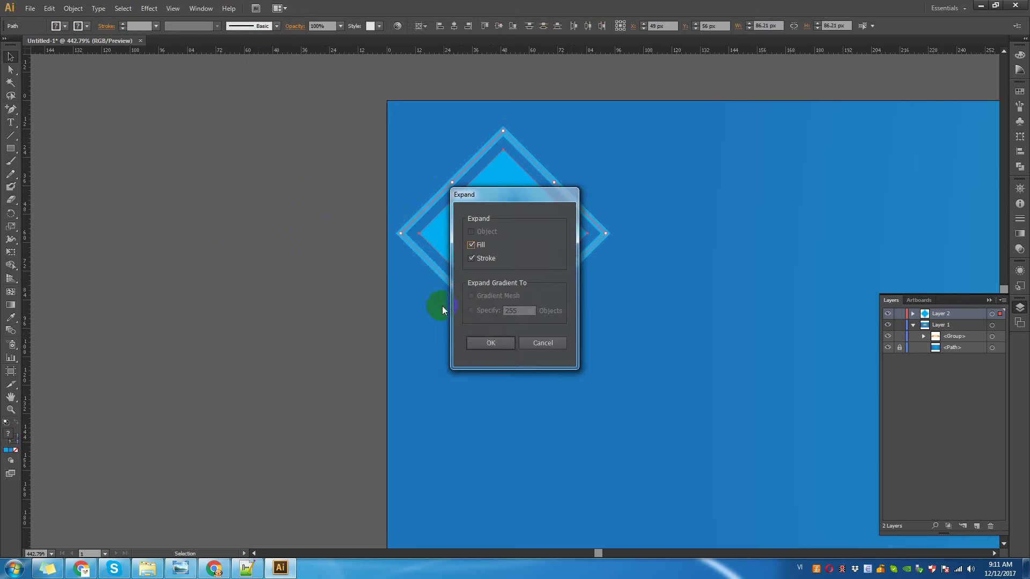
click(484, 345)
click(188, 173)
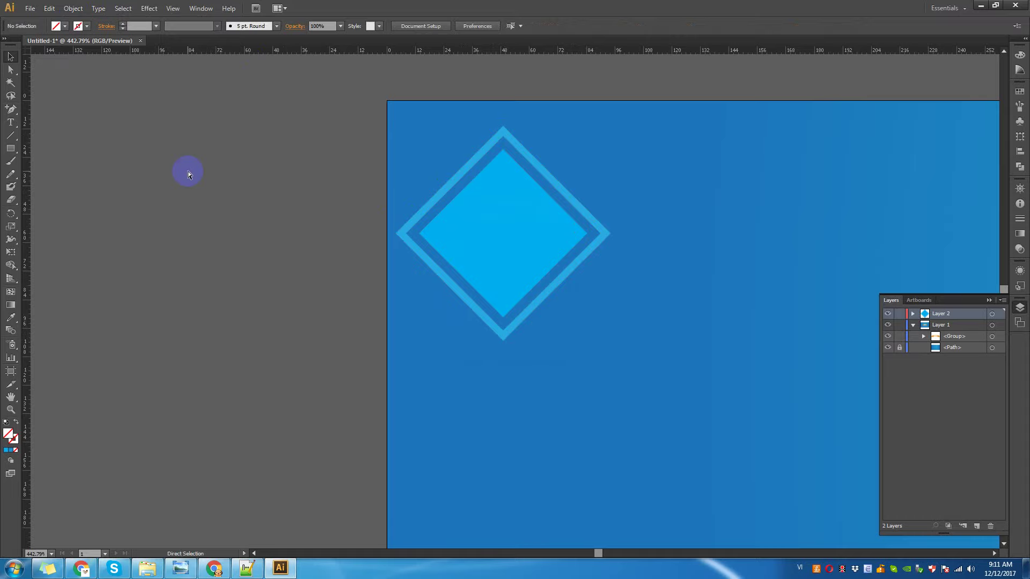
Move the framed diamond group toward the artboard's top-left corner.
key(ctrl+minus)
key(ctrl+minus)
key(ctrl+minus)
key(ctrl+minus)
key(ctrl+minus)
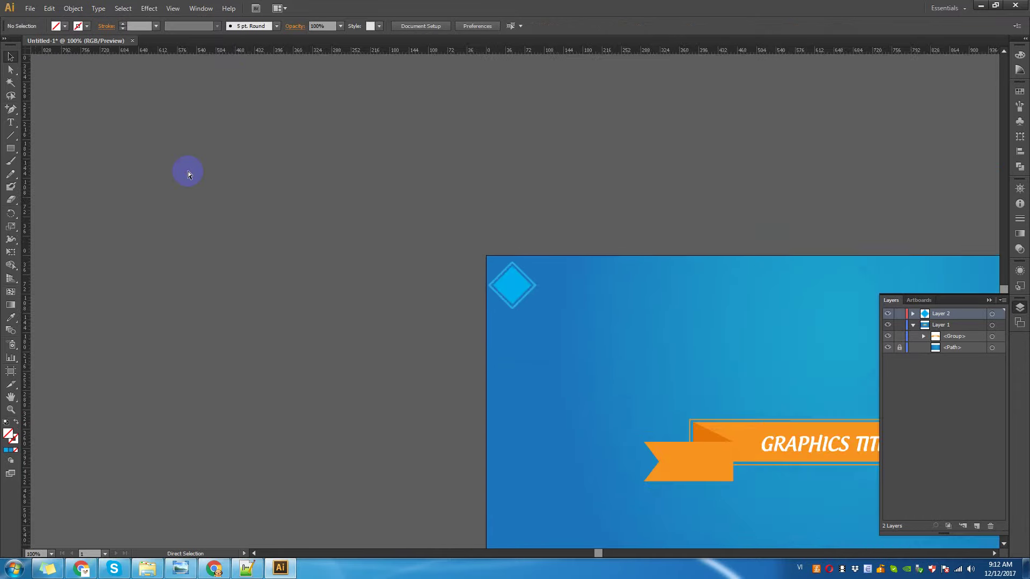
key(ctrl+plus)
key(ctrl+plus)
key(ctrl+plus)
click(471, 217)
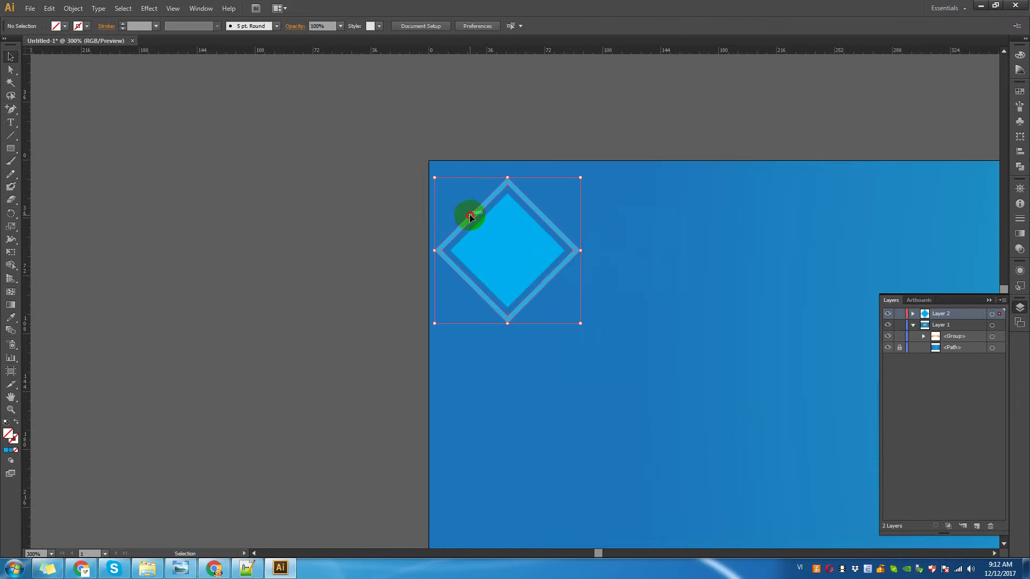
drag(505, 236, 545, 265)
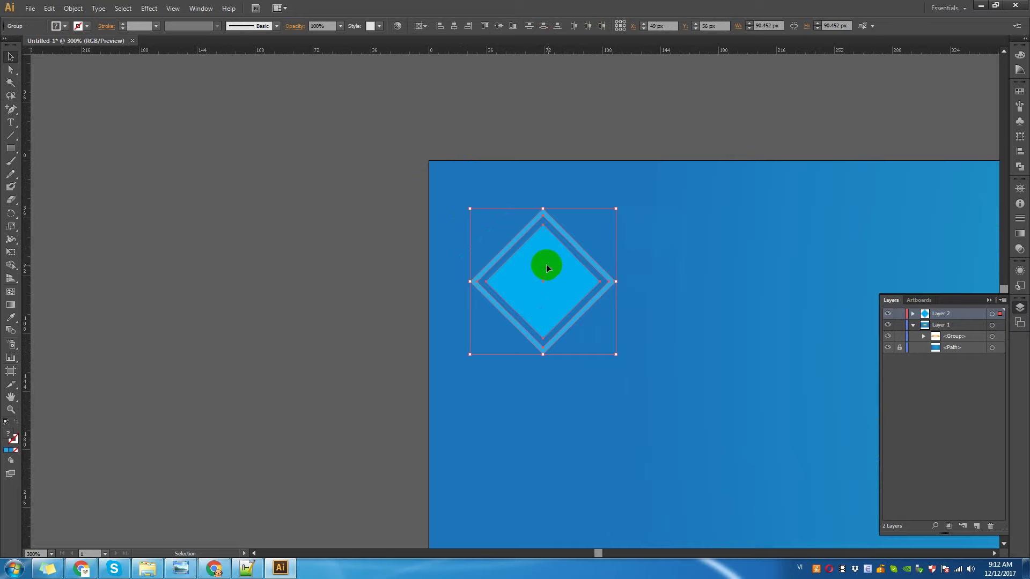
scroll(604, 239, right, 1)
scroll(604, 239, right, 4)
click(216, 192)
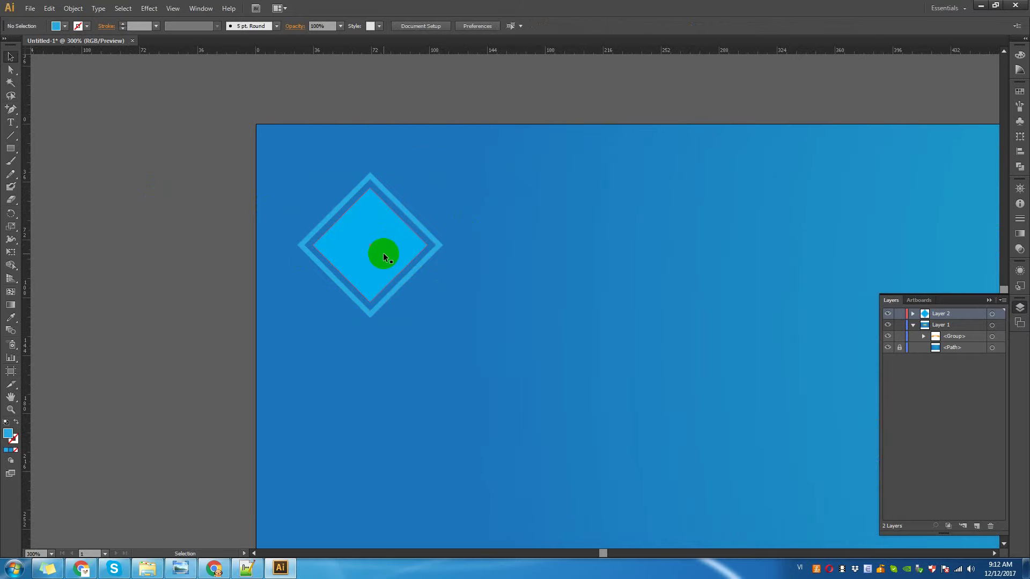
Select the framed diamond group and add a horizontal guide level with its top.
click(11, 149)
drag(12, 153, 37, 169)
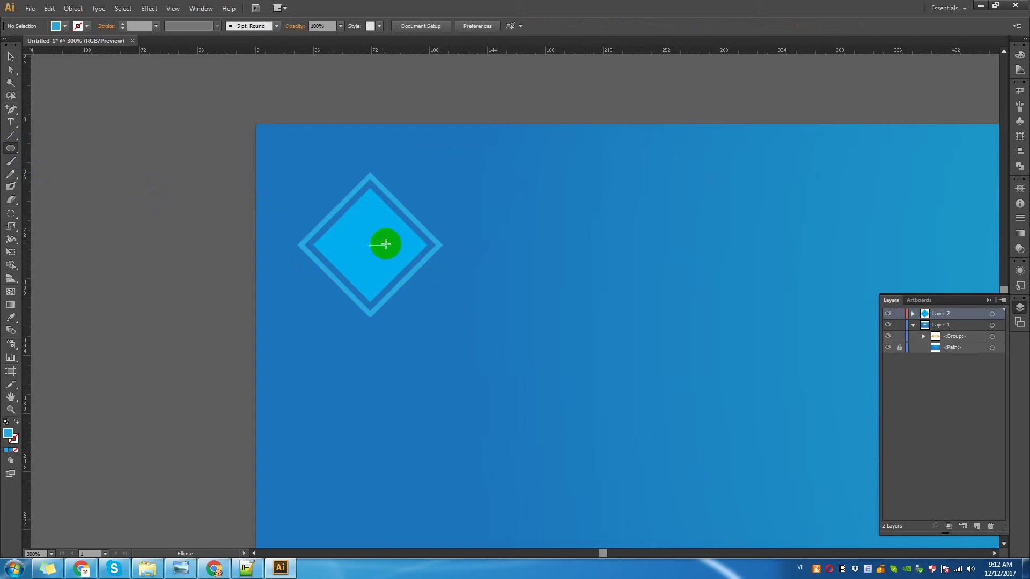
key(v)
click(379, 244)
drag(324, 138, 370, 173)
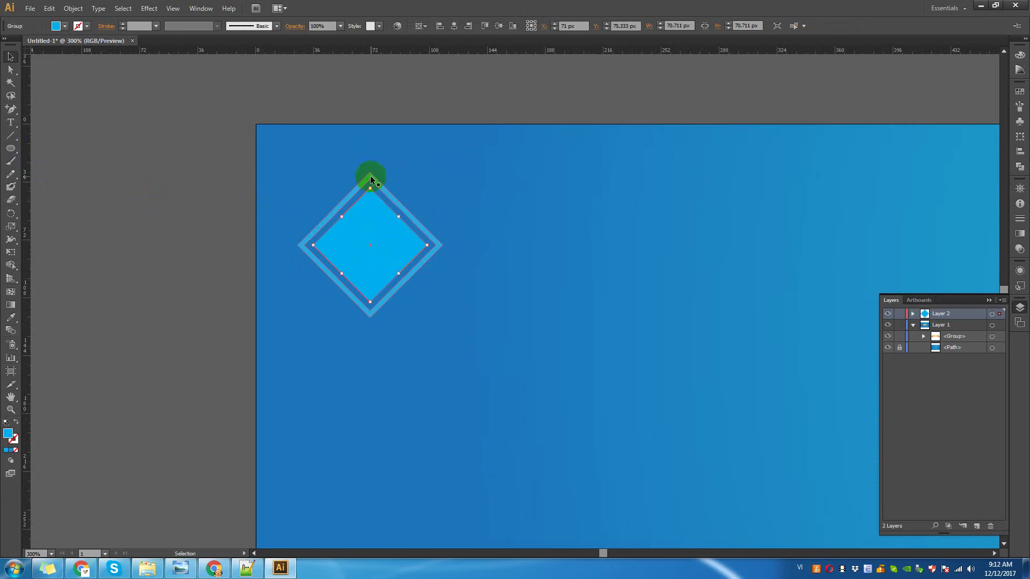
drag(141, 52, 127, 168)
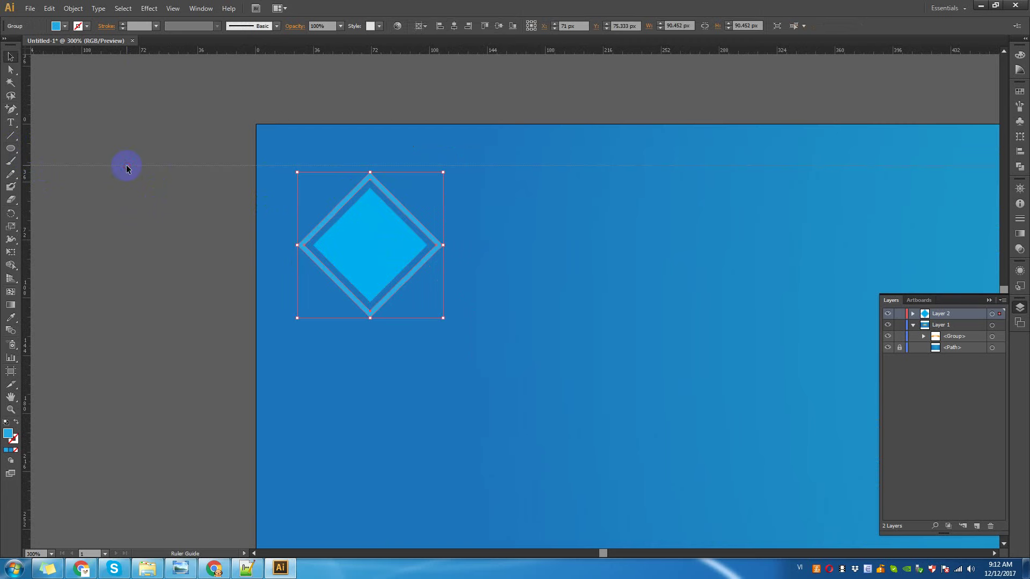
Draw a light-blue circle and move it to the right of the diamond.
click(340, 264)
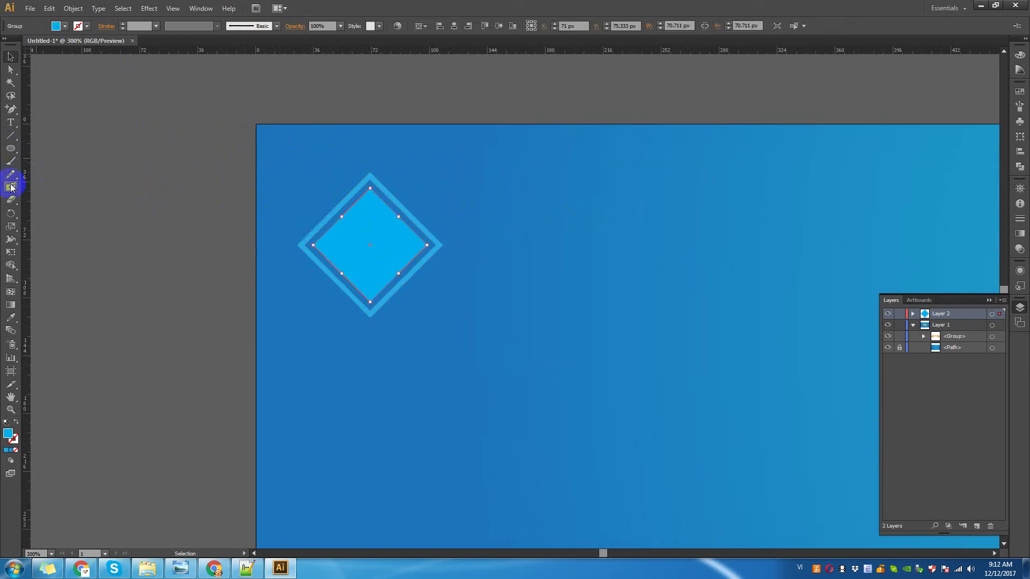
click(11, 151)
drag(370, 245, 425, 201)
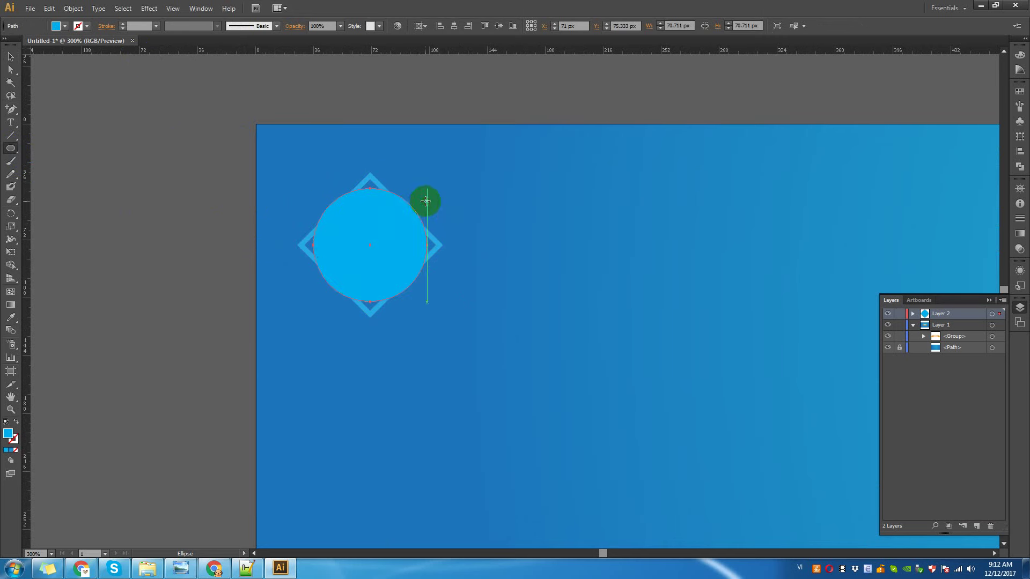
click(11, 56)
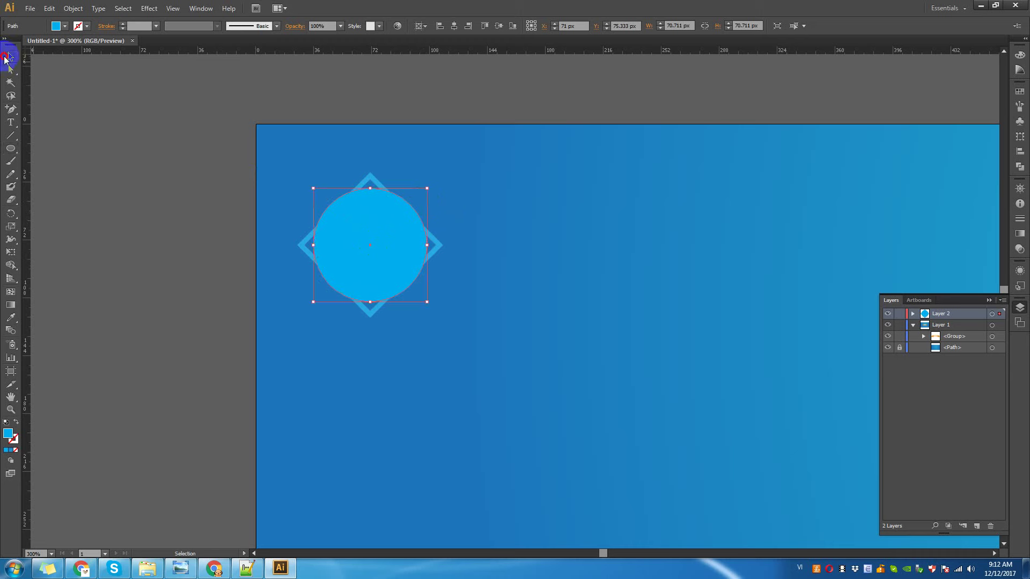
drag(364, 247, 594, 248)
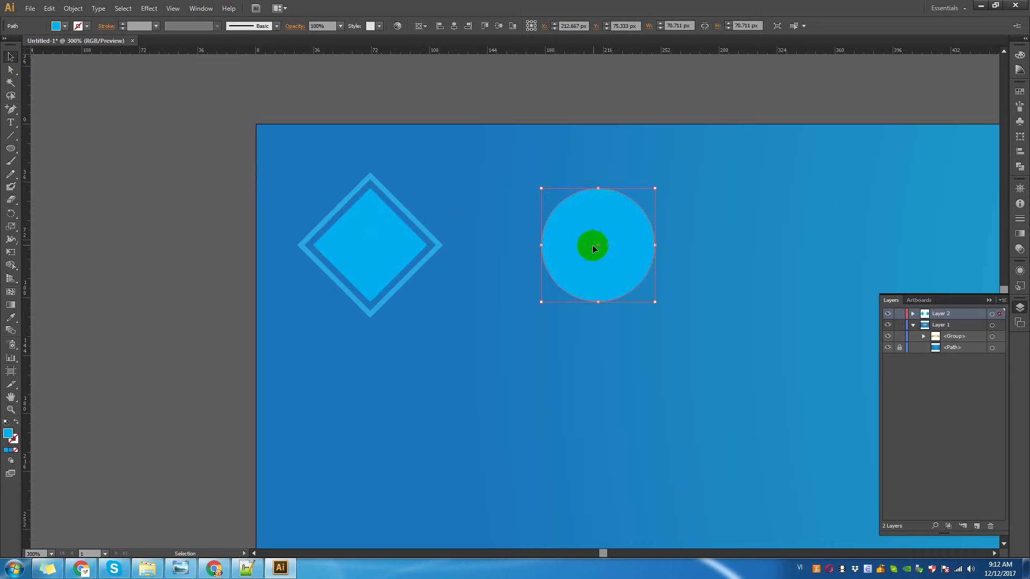
Paste a copy of the circle behind it and enlarge the copy around its centre.
click(71, 9)
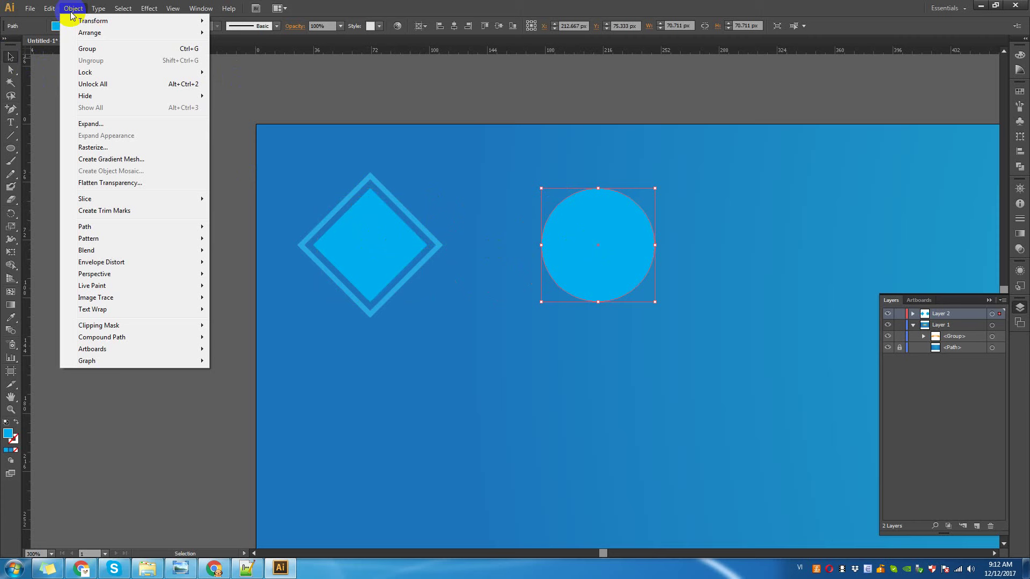
click(65, 60)
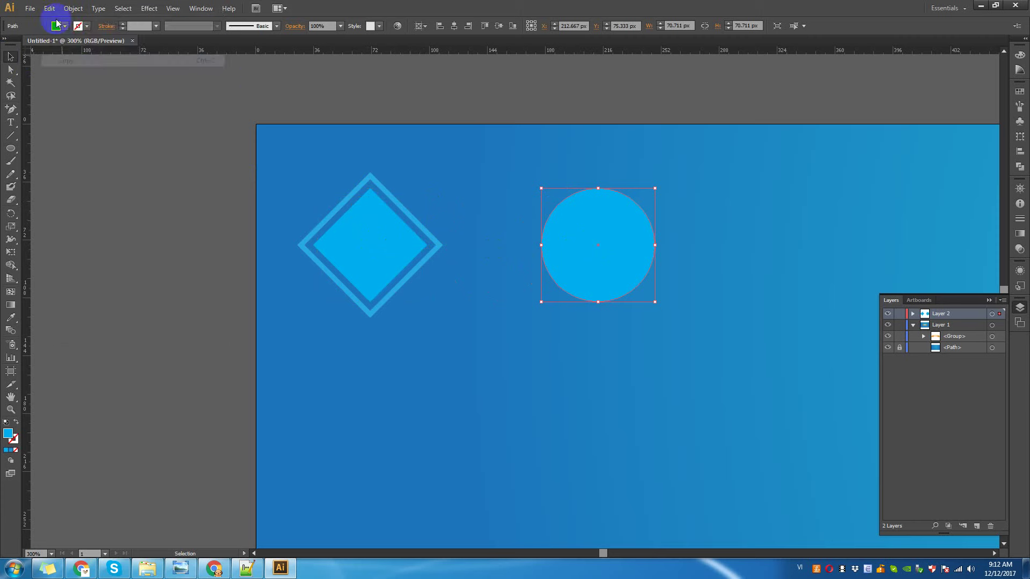
click(50, 9)
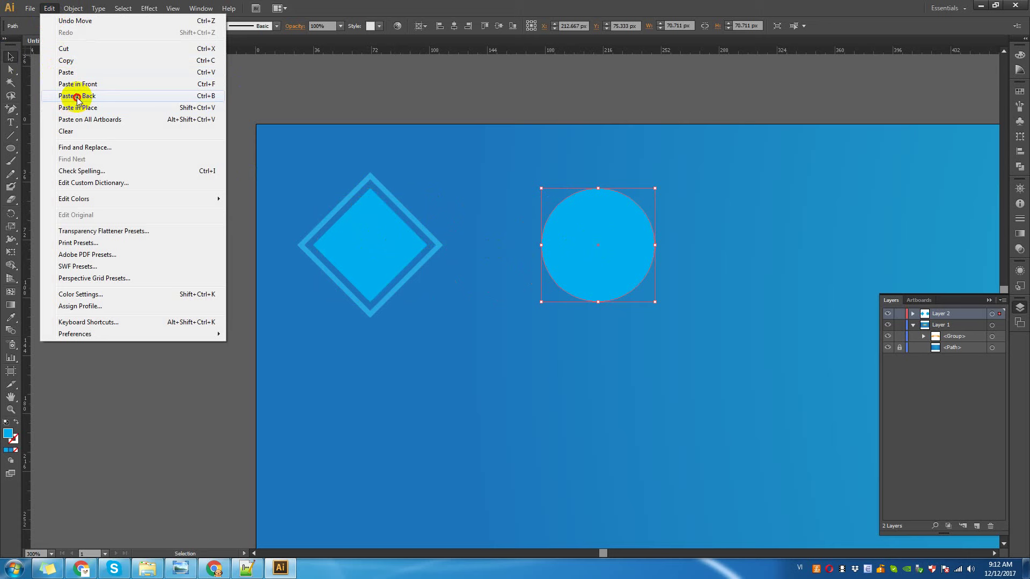
click(69, 96)
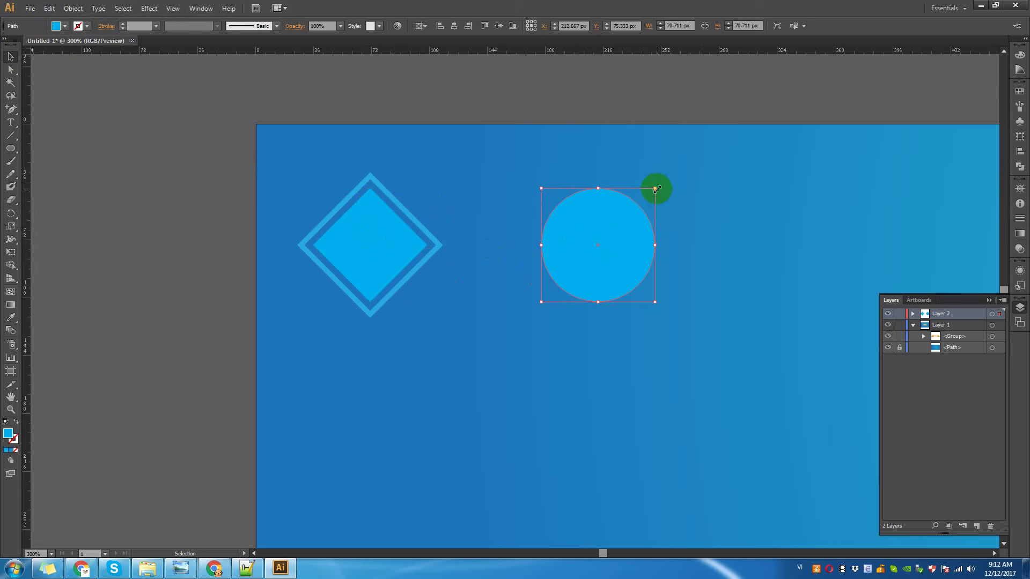
drag(655, 189, 665, 179)
Give the back circle a cyan 3 pt stroke and no fill.
click(79, 26)
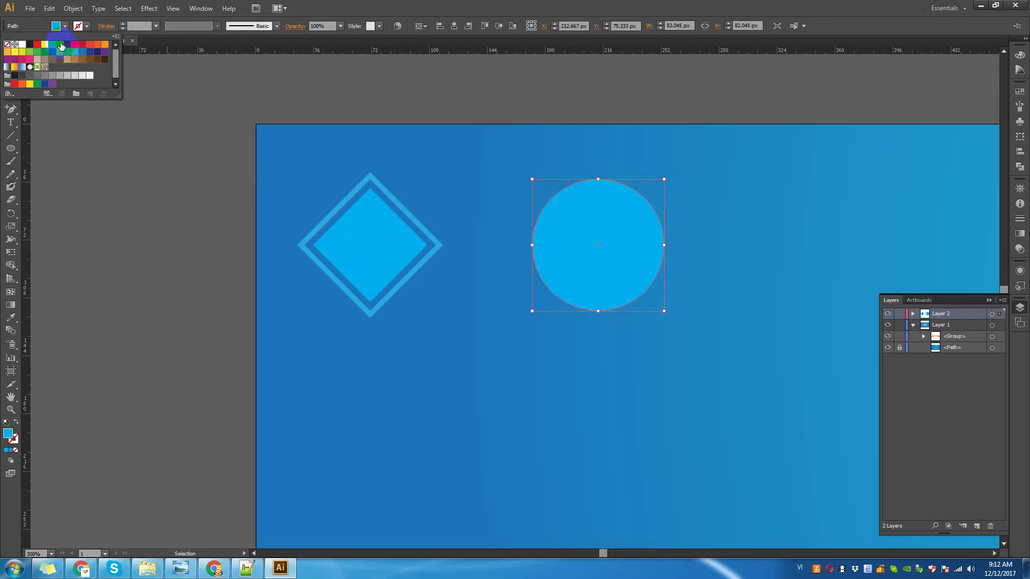
click(60, 45)
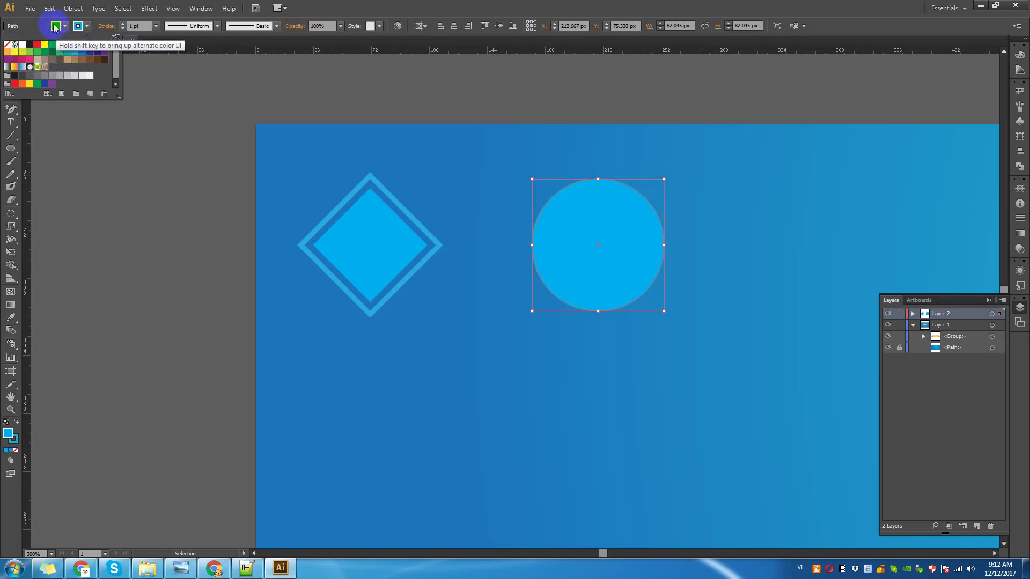
click(62, 27)
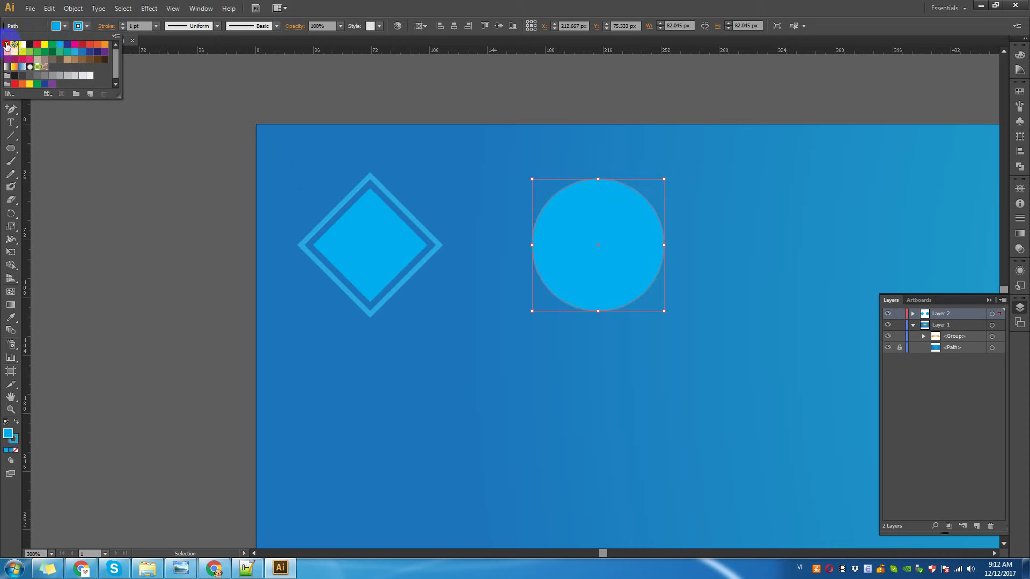
click(7, 44)
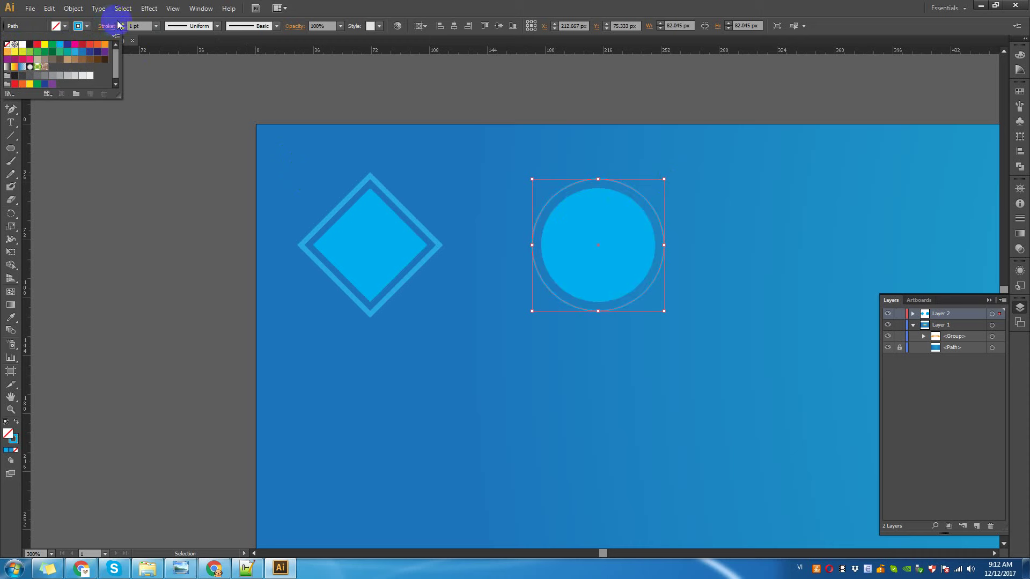
click(122, 26)
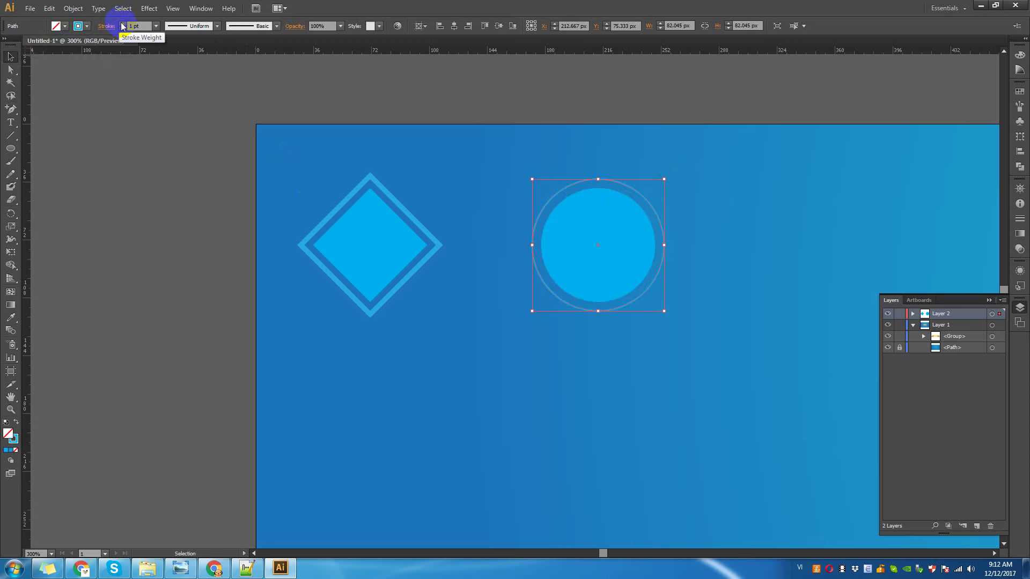
click(167, 159)
Expand the circle's outer ring into a filled shape.
key(ctrl+1)
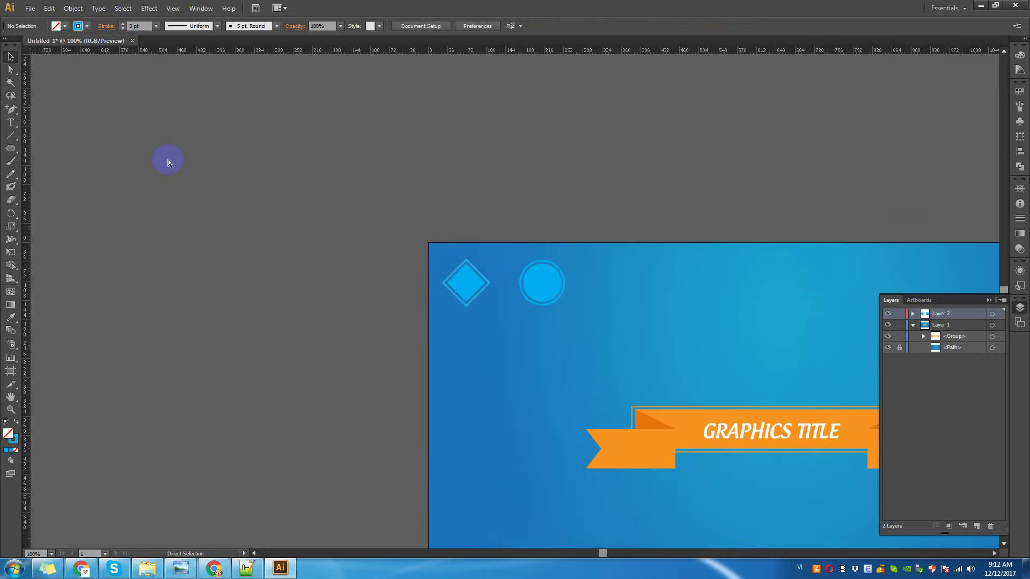
drag(213, 211, 44, 175)
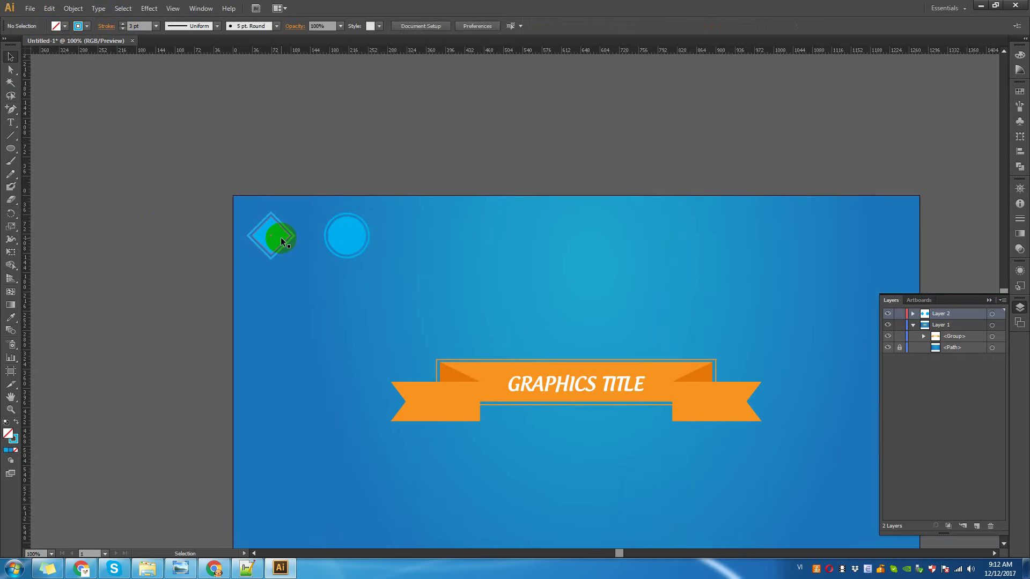
click(325, 231)
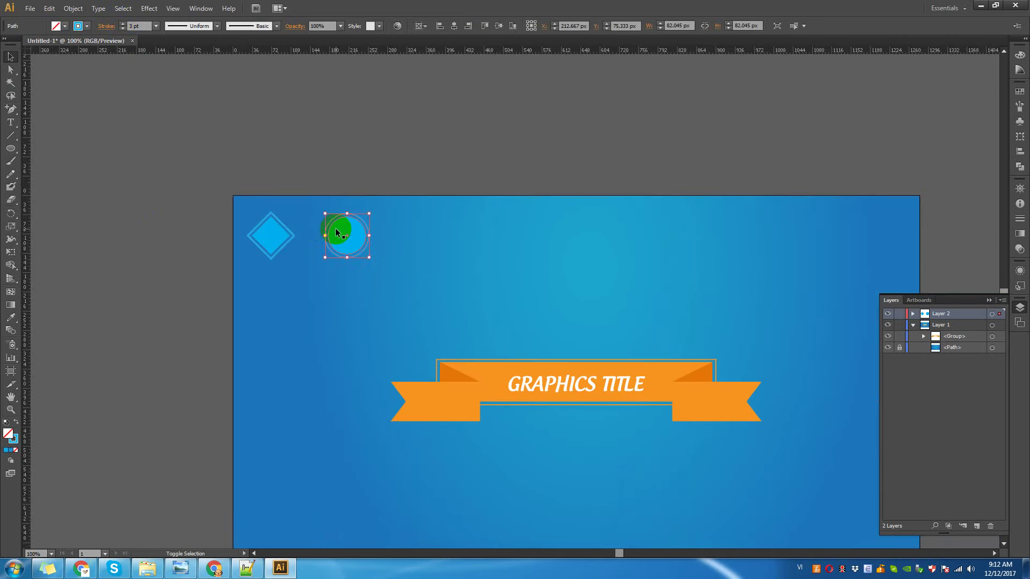
click(73, 9)
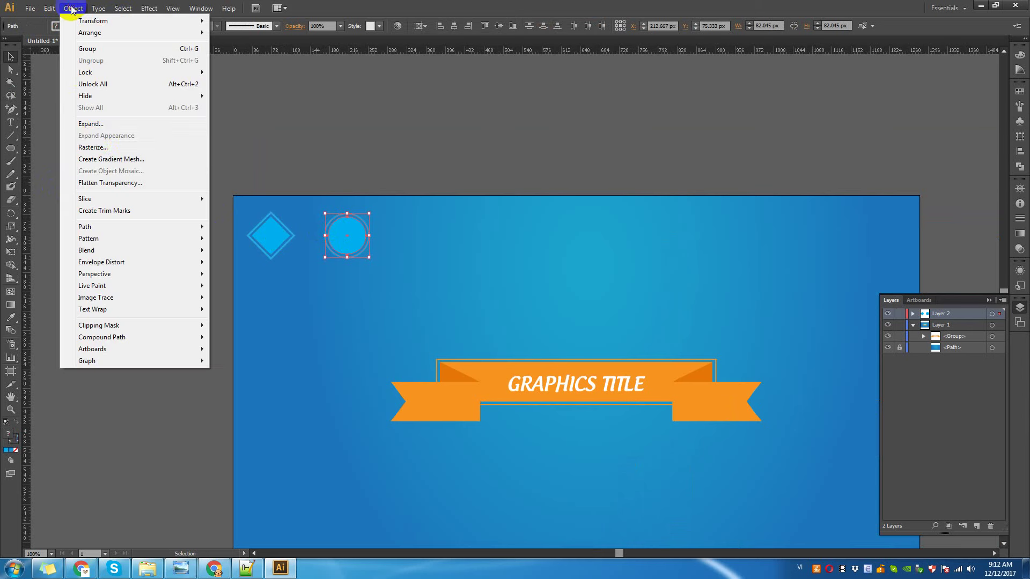
click(91, 124)
click(488, 344)
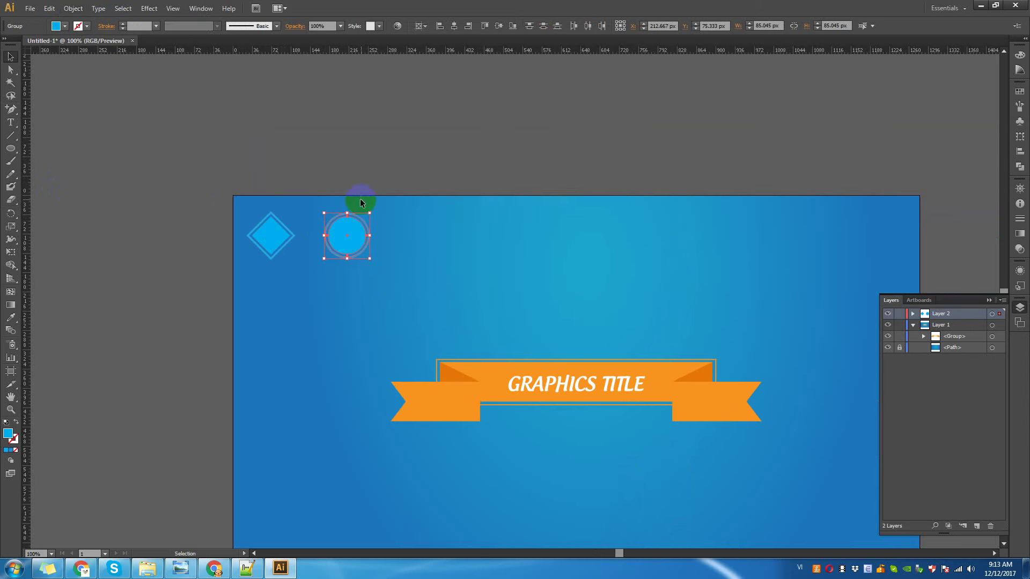
Select the diamond alone and reset its rotated bounding box to the page axes.
click(361, 170)
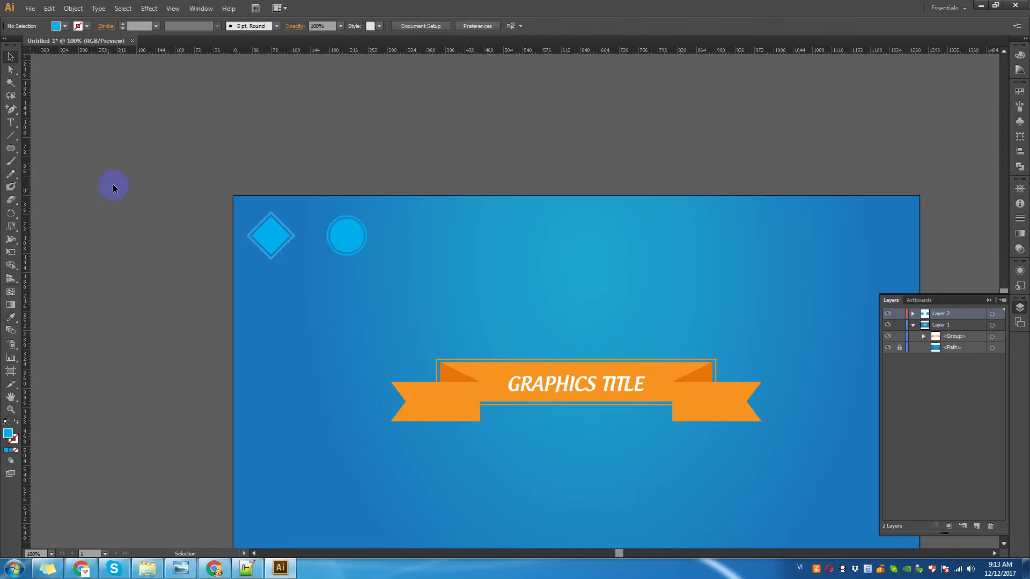
drag(133, 239, 141, 165)
click(270, 160)
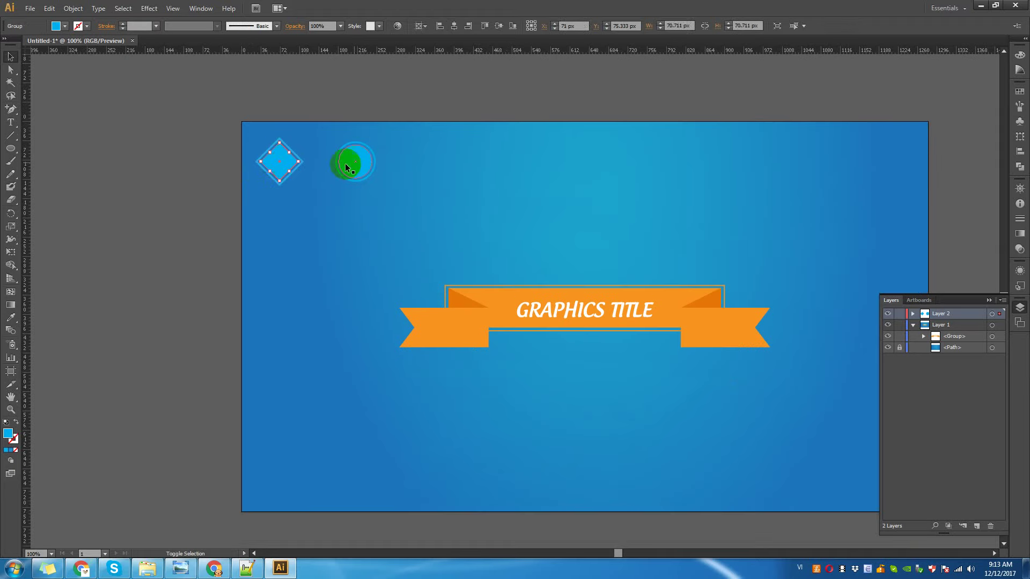
shift+click(355, 160)
click(95, 128)
click(284, 170)
shift+click(358, 163)
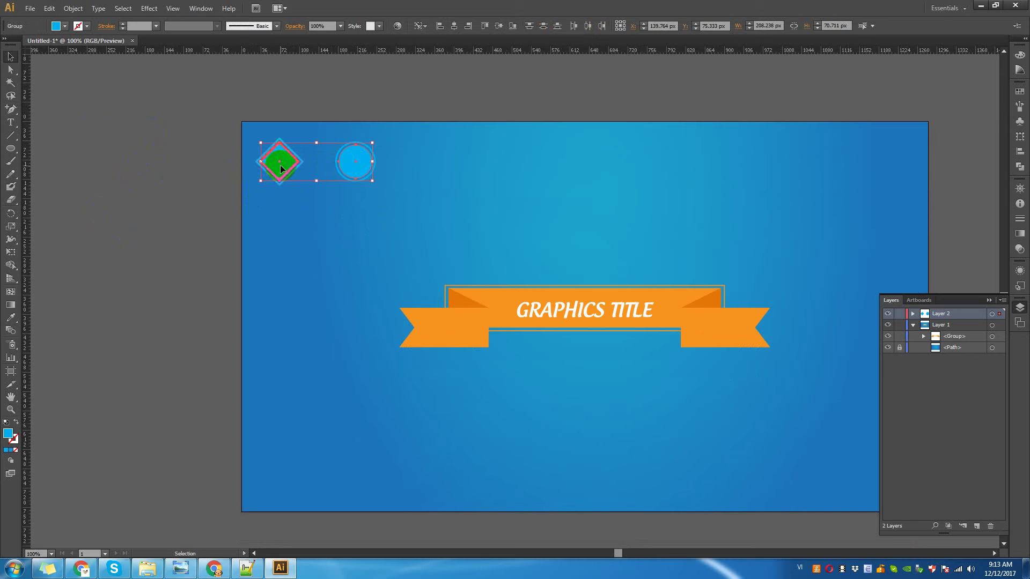
click(224, 149)
click(279, 161)
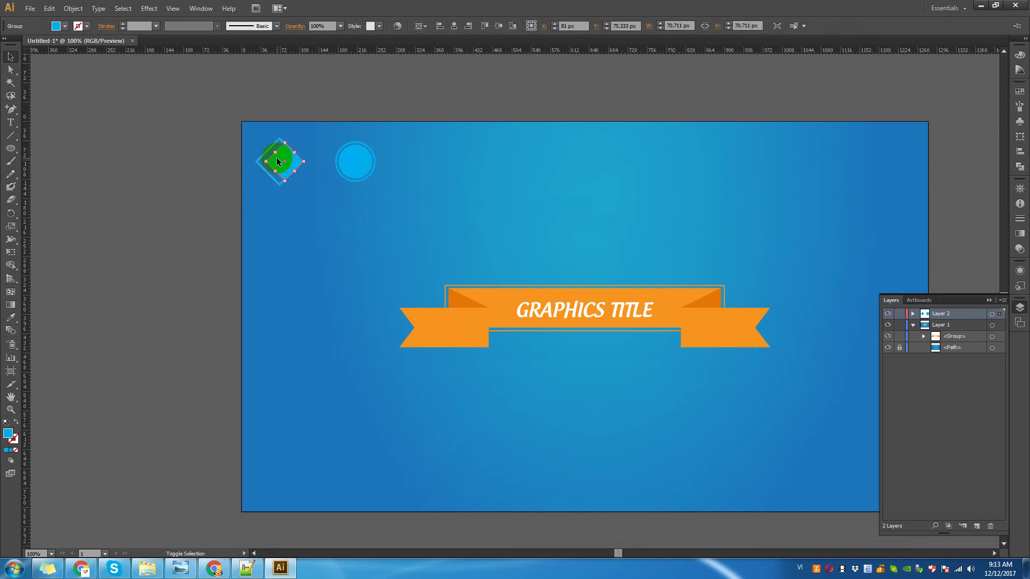
drag(276, 157, 285, 145)
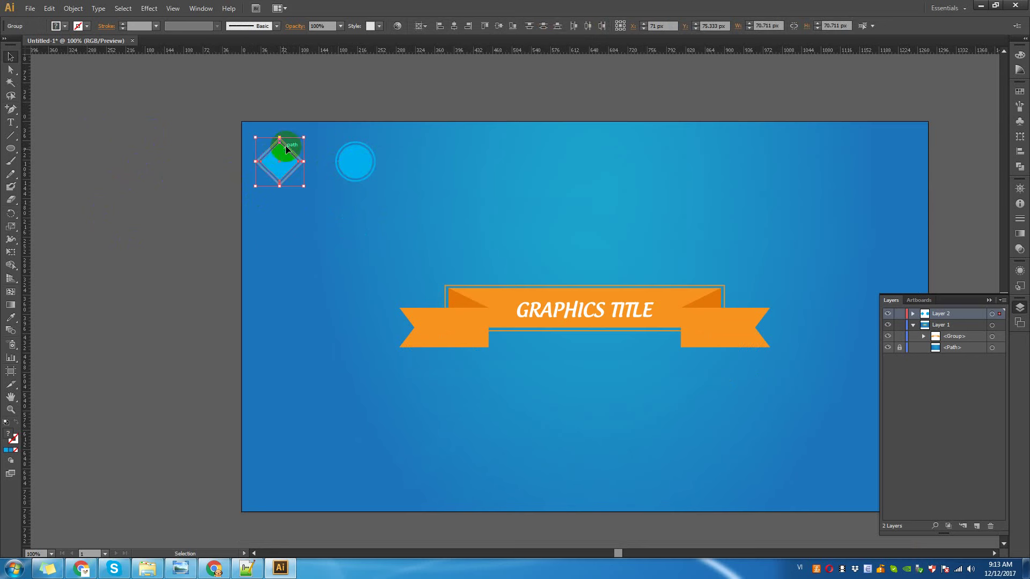
right_click(275, 158)
click(284, 207)
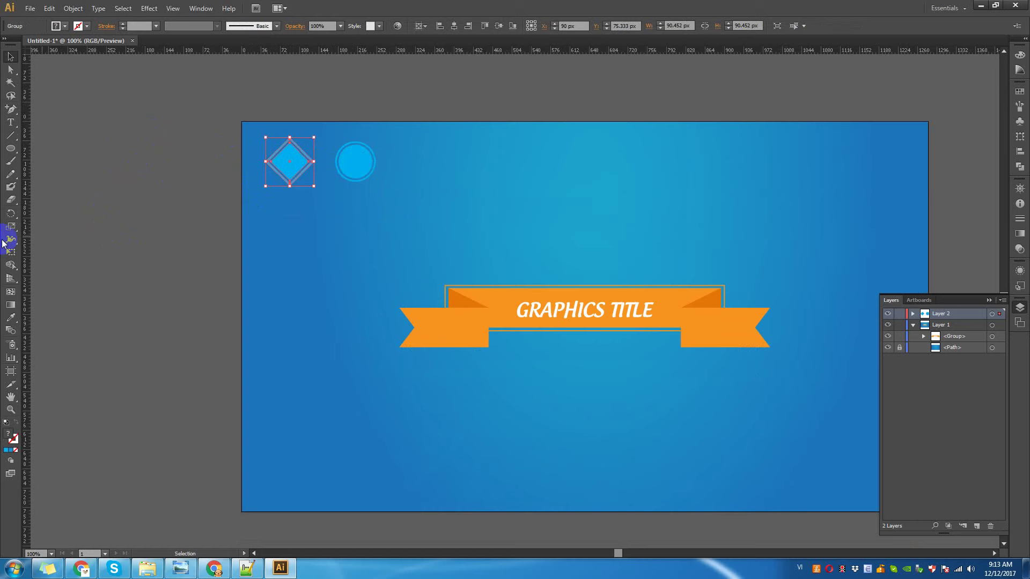
Duplicate the diamond-and-circle pair to the right.
click(95, 216)
click(310, 169)
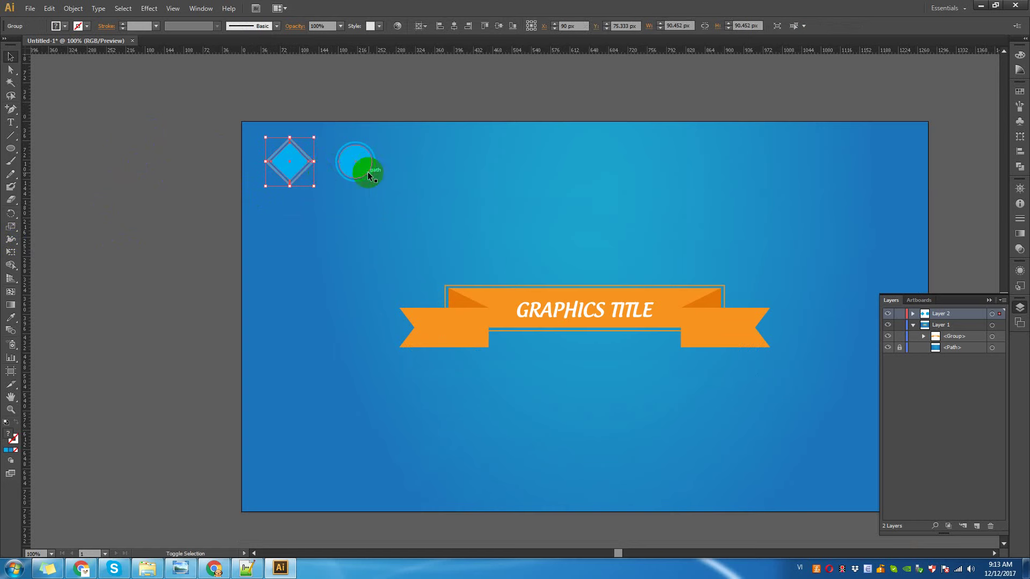
shift+click(369, 174)
drag(294, 169, 687, 164)
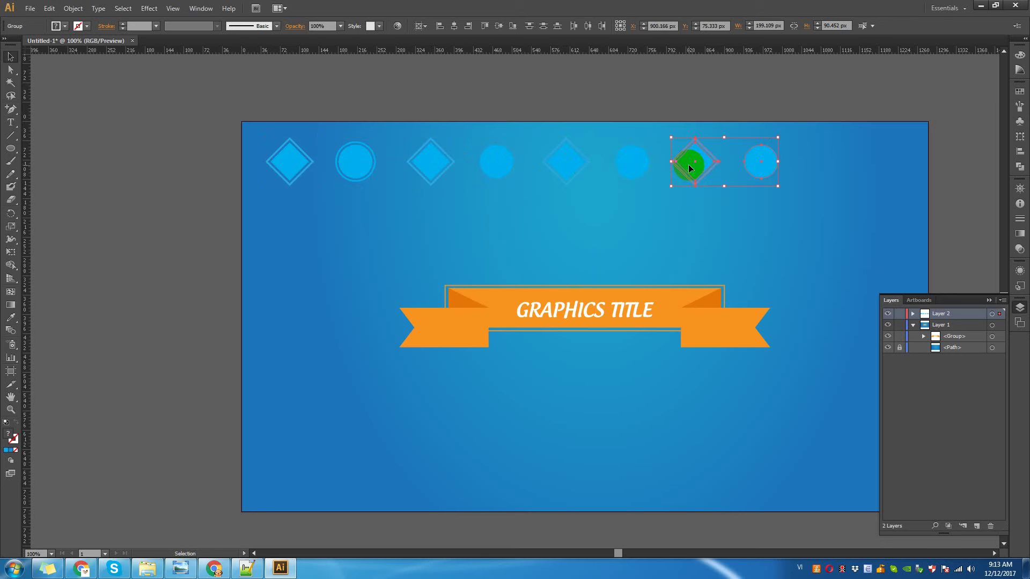
Copy the pair twice more to the right and end the row with one extra diamond.
key(shift+Right)
mouse_move(688, 164)
mouse_down()
mouse_move(835, 161)
mouse_move(827, 161)
mouse_up()
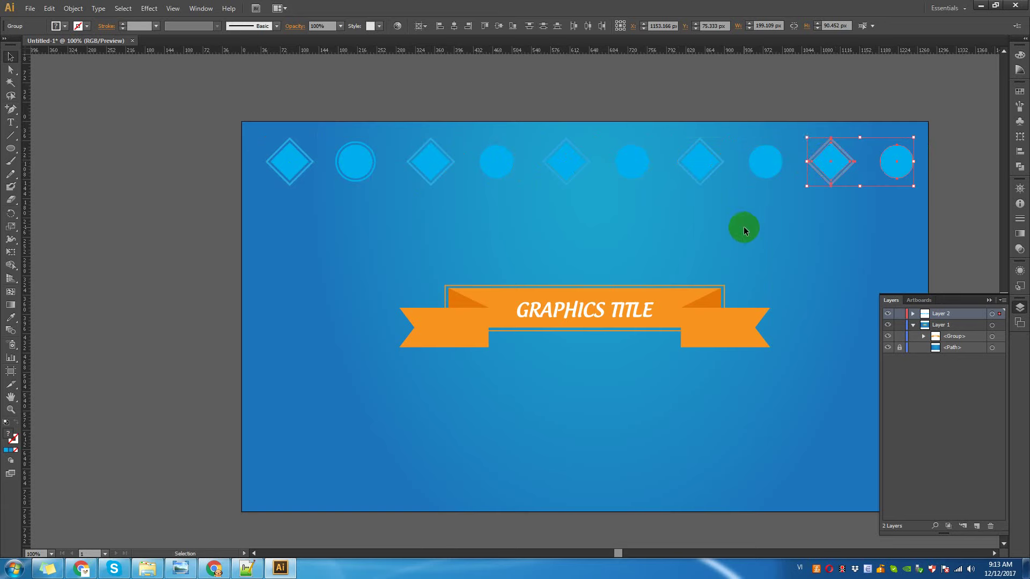
drag(745, 216, 537, 216)
click(648, 173)
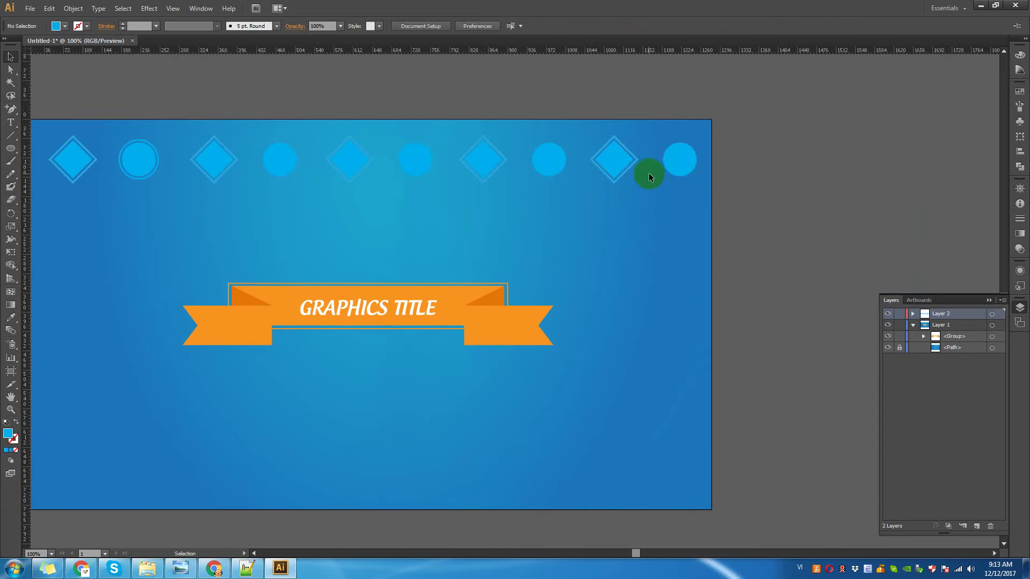
drag(614, 163, 748, 167)
click(811, 194)
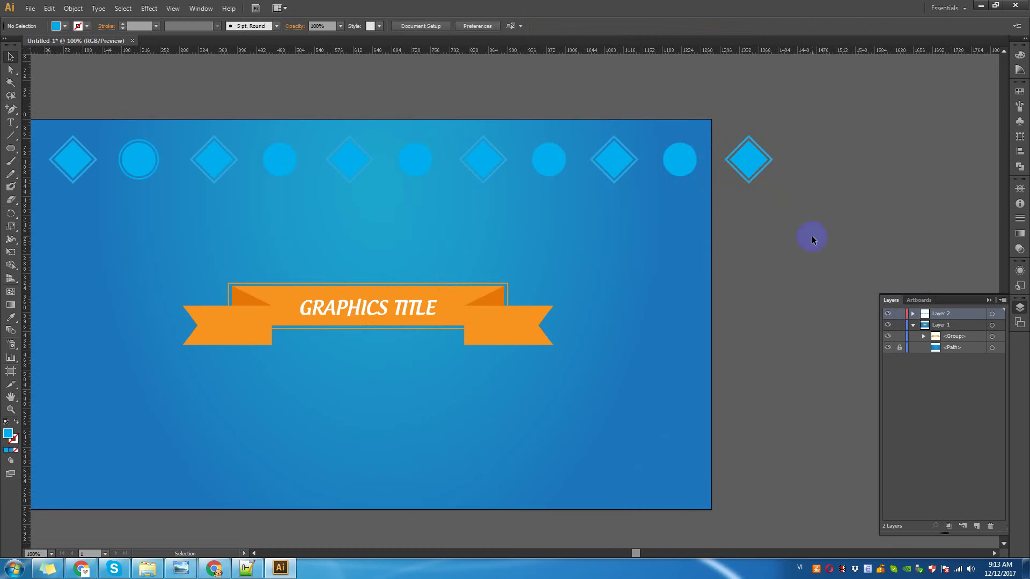
key(ctrl+minus)
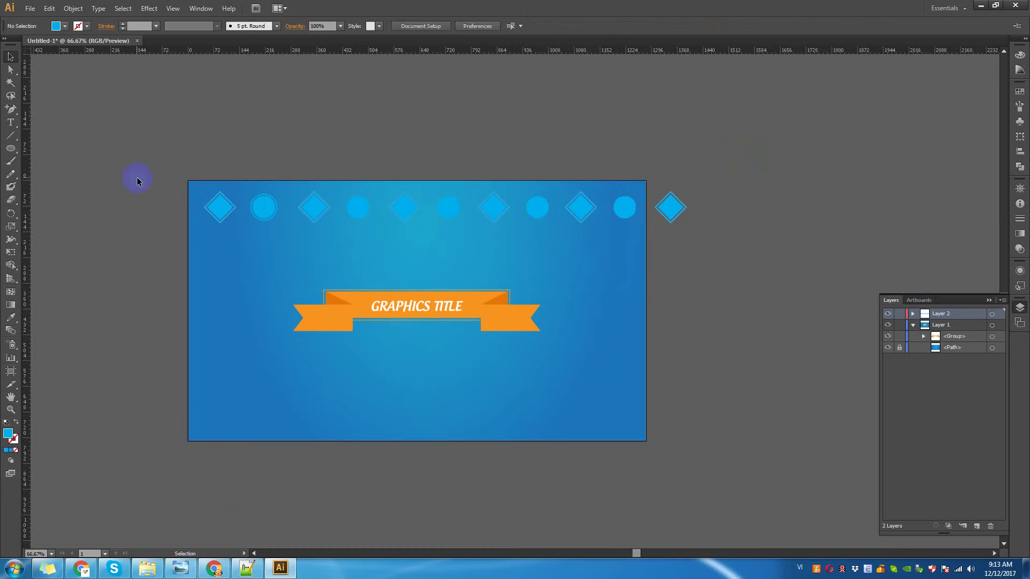
Group all the diamond and circle icons and centre the row horizontally.
drag(149, 157, 738, 214)
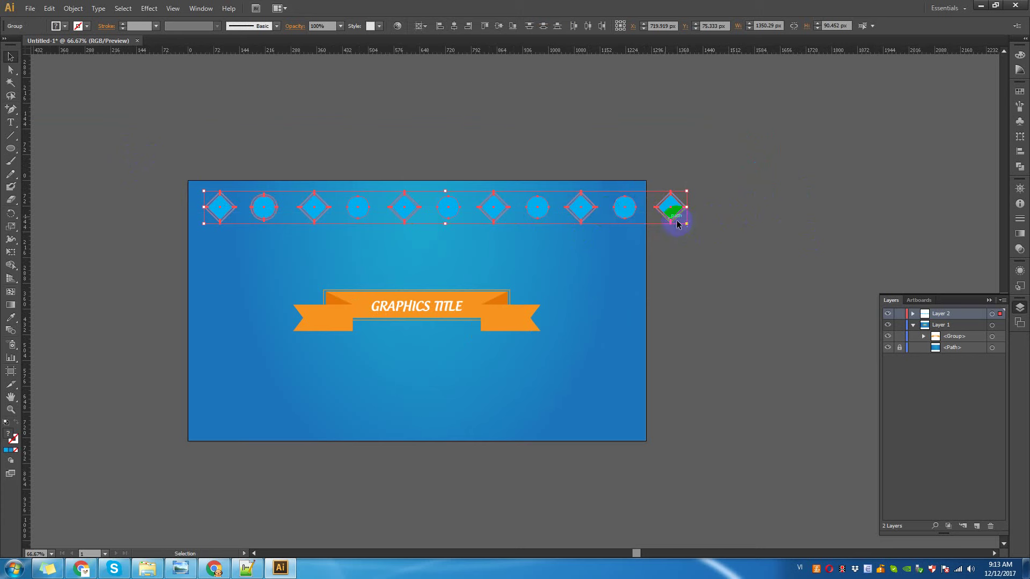
right_click(412, 206)
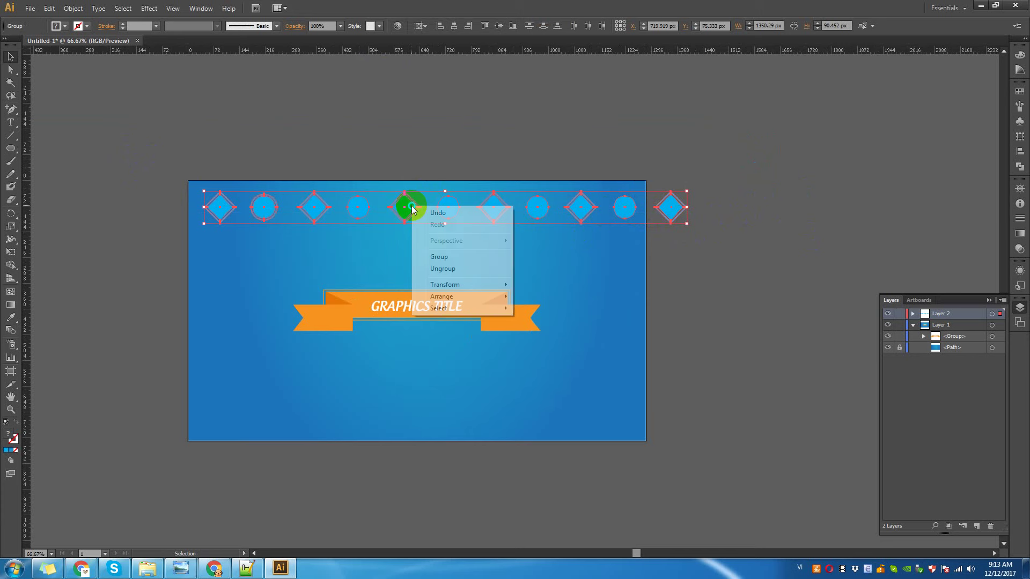
click(431, 257)
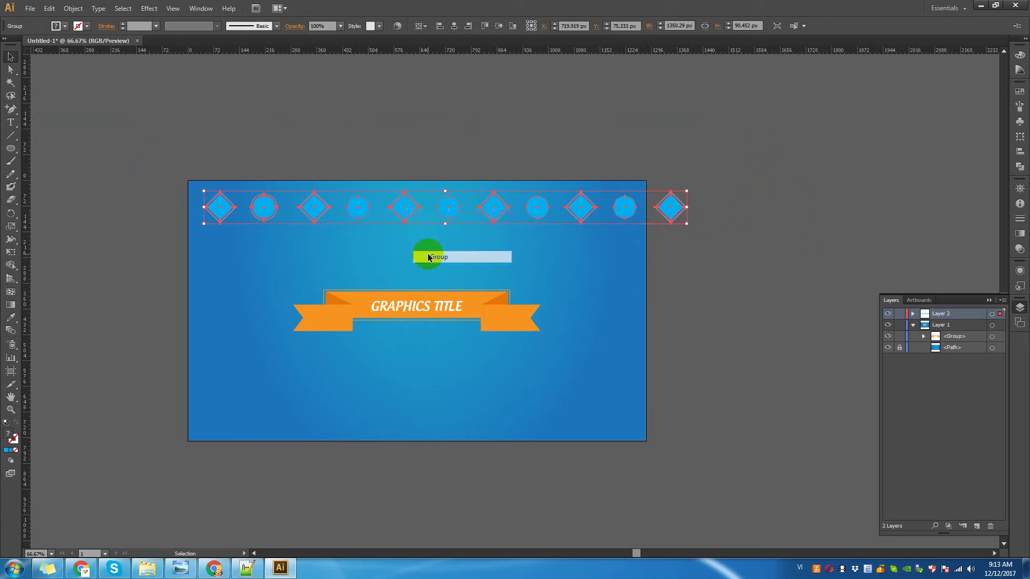
click(455, 29)
click(417, 100)
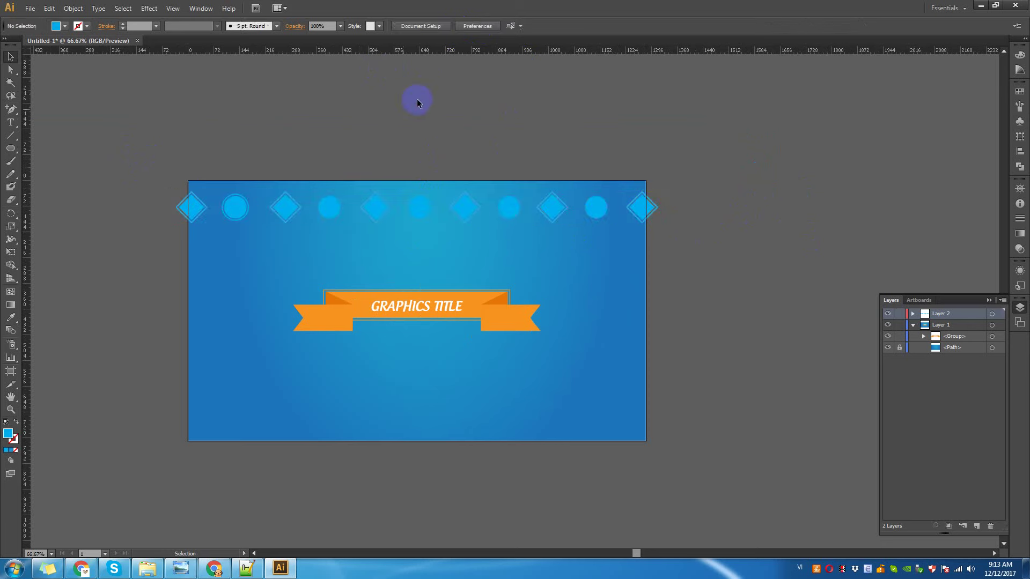
Scale the icon row down to fit the artboard and centre it horizontally again.
click(293, 212)
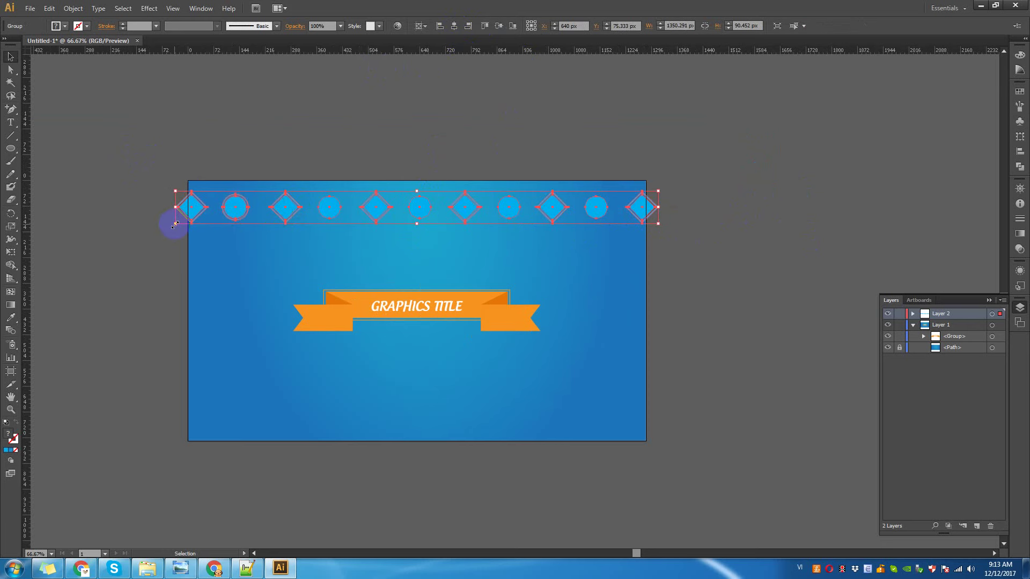
drag(176, 224, 184, 227)
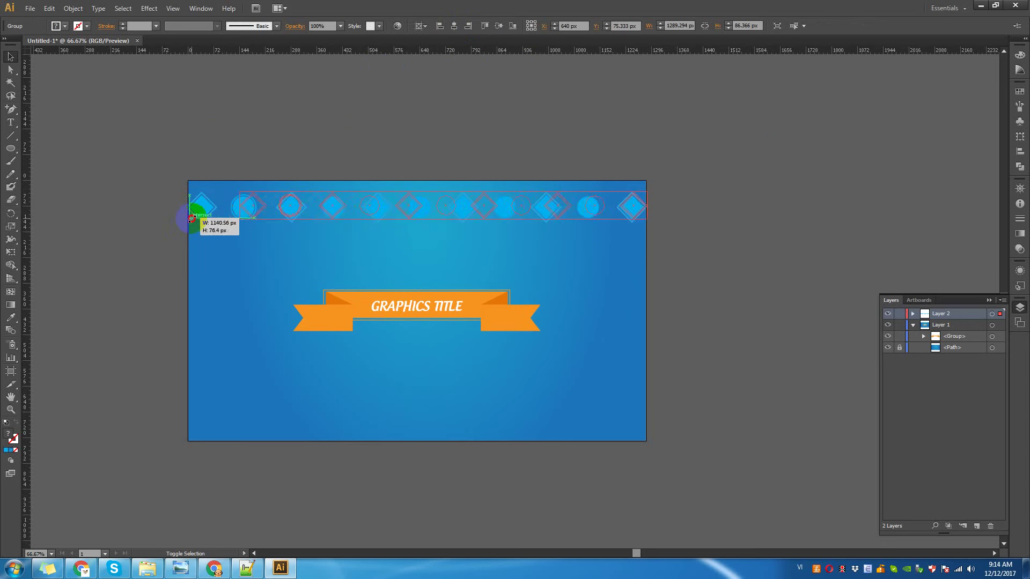
drag(184, 226, 218, 221)
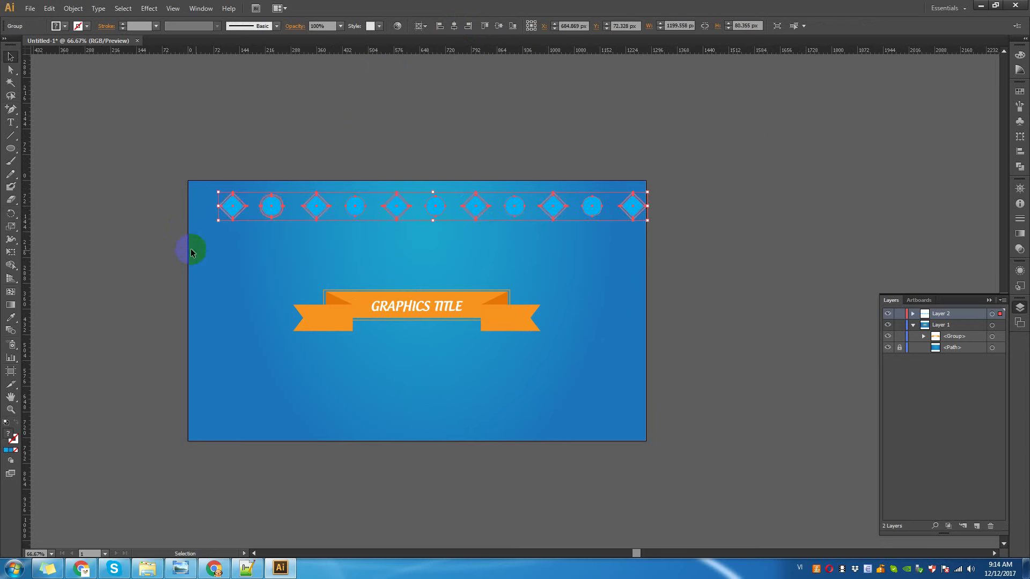
click(454, 26)
click(456, 117)
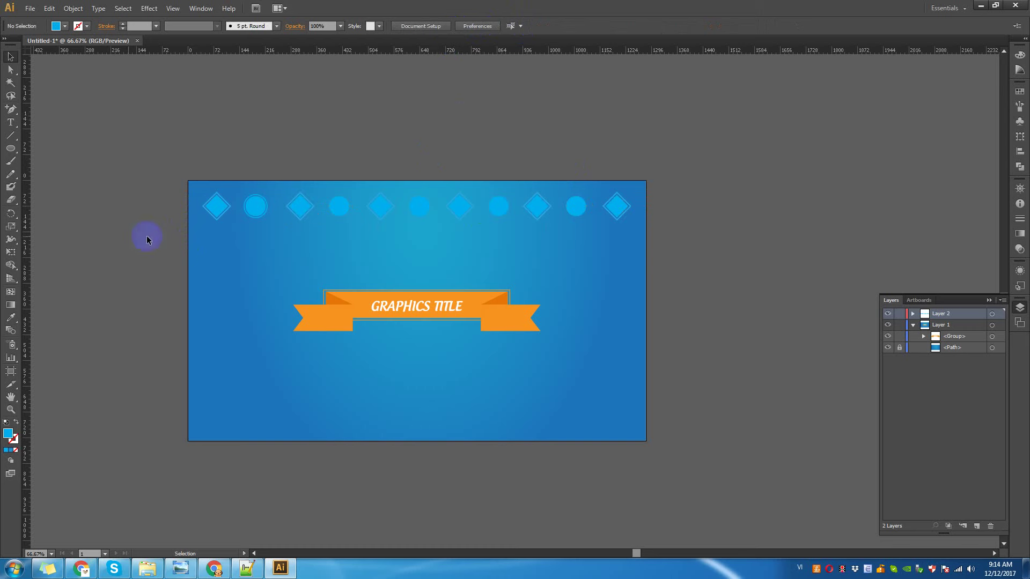
click(343, 216)
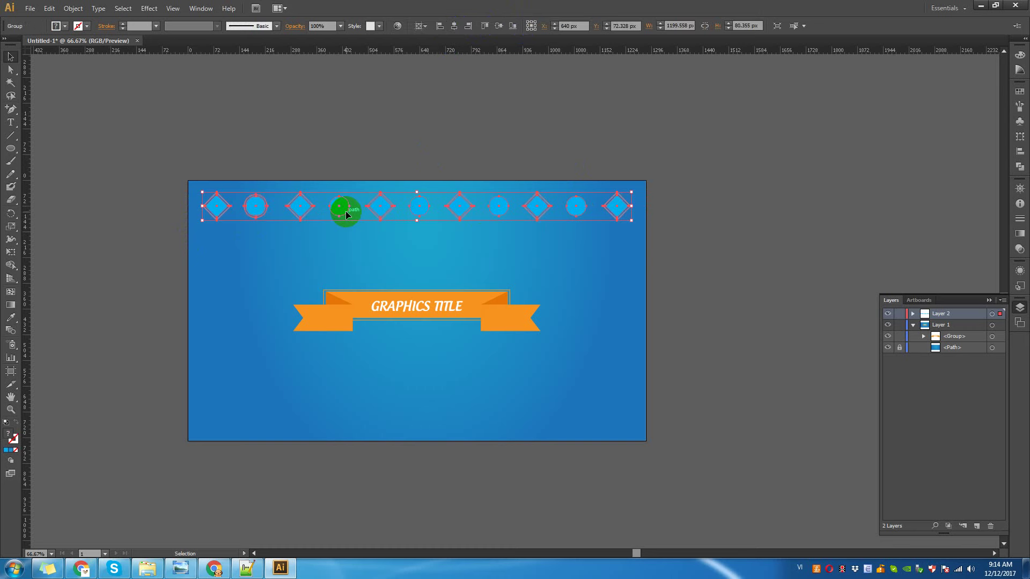
click(261, 159)
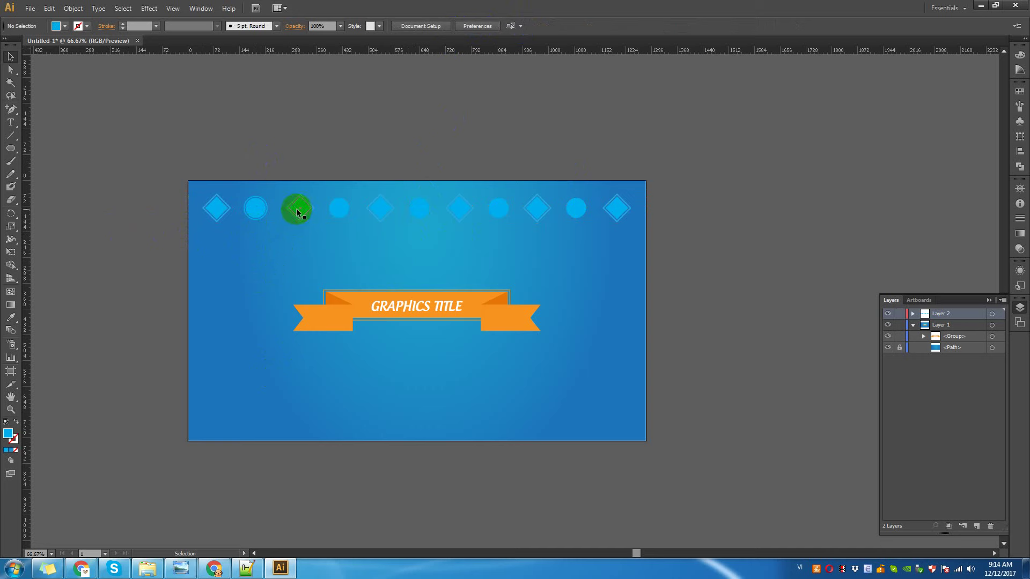
Zoom in on the top row of shapes and isolate its group for editing.
key(z)
drag(218, 168, 673, 272)
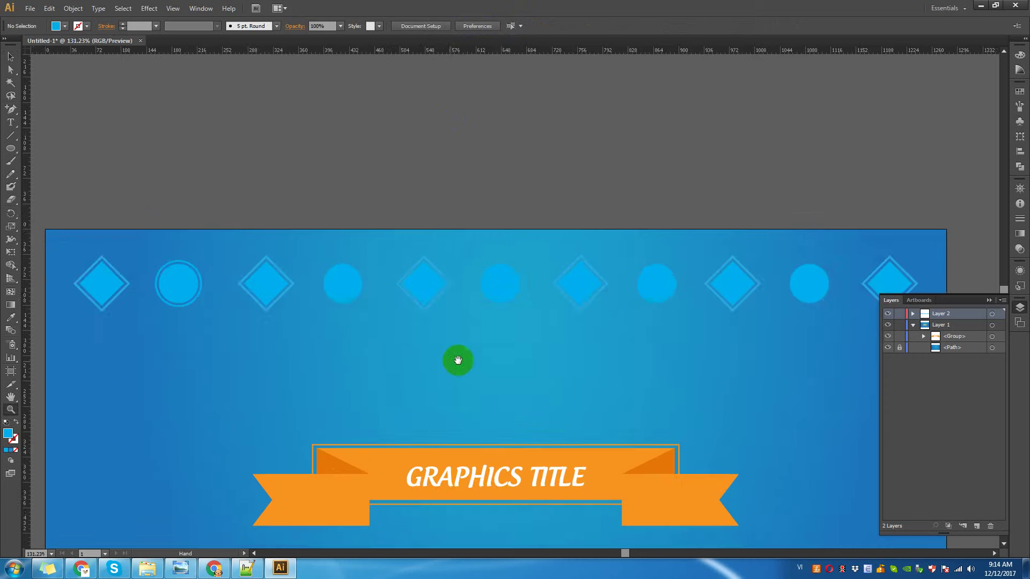
drag(447, 342, 460, 237)
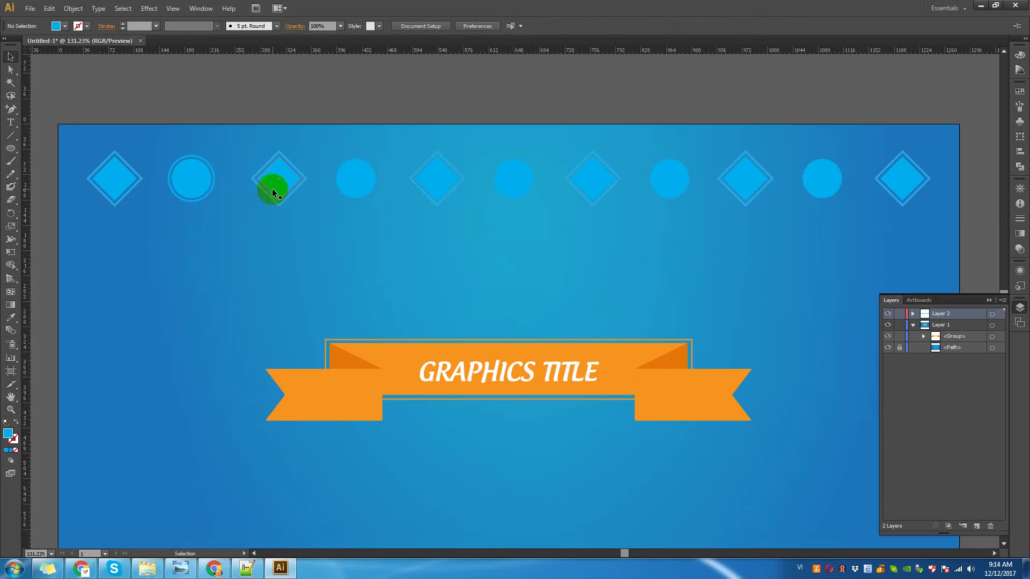
key(v)
drag(558, 214, 498, 202)
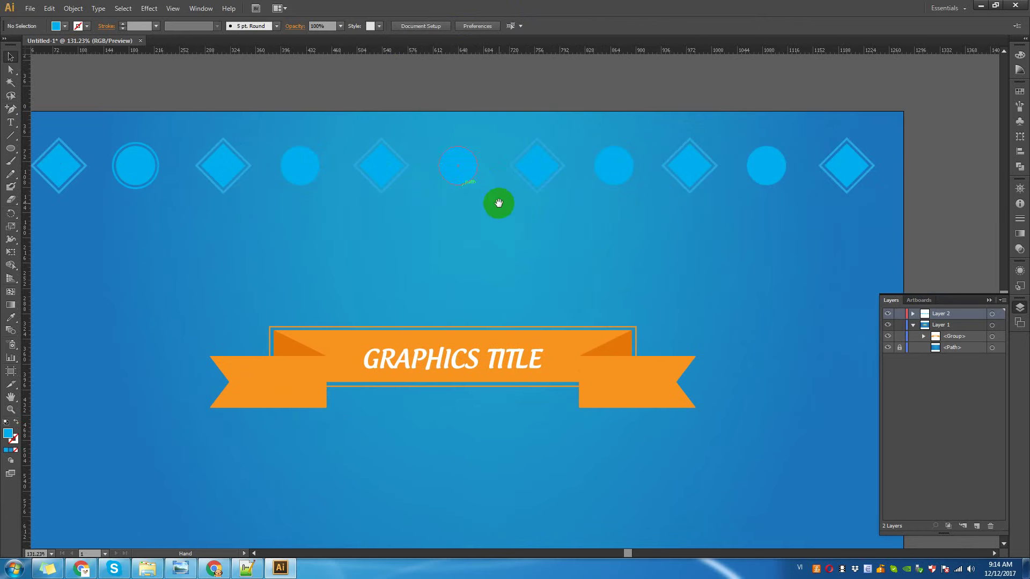
click(152, 156)
click(164, 102)
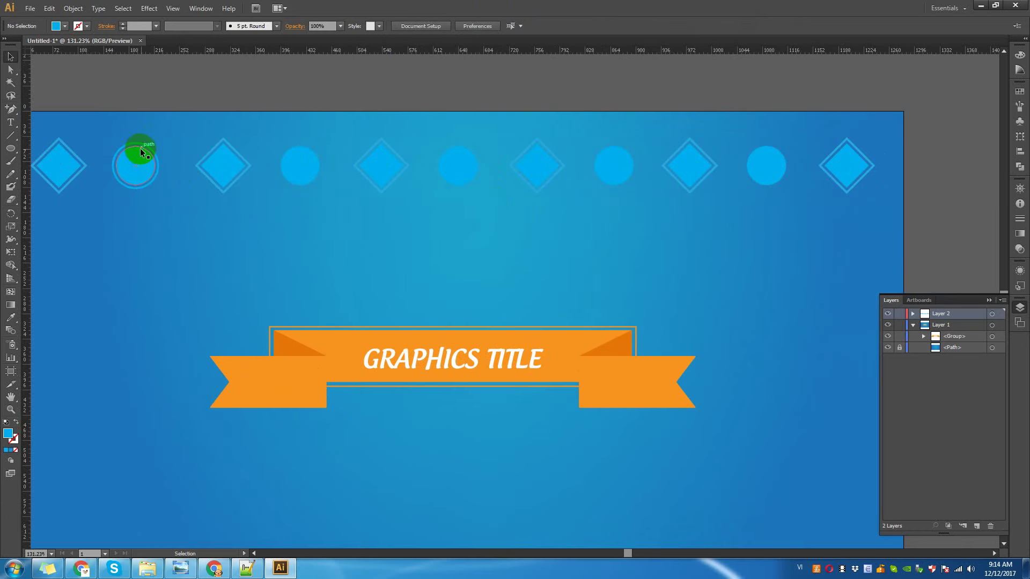
double_click(144, 147)
Alt-drag copies of the ringed circle onto the plain circles, then step out of isolation.
click(144, 144)
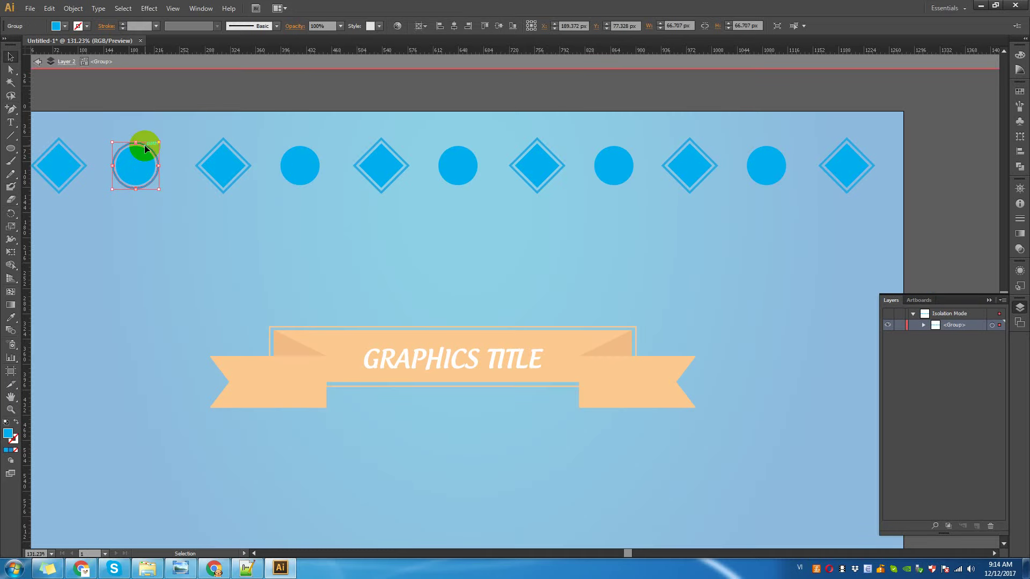
drag(144, 145, 776, 152)
click(313, 149)
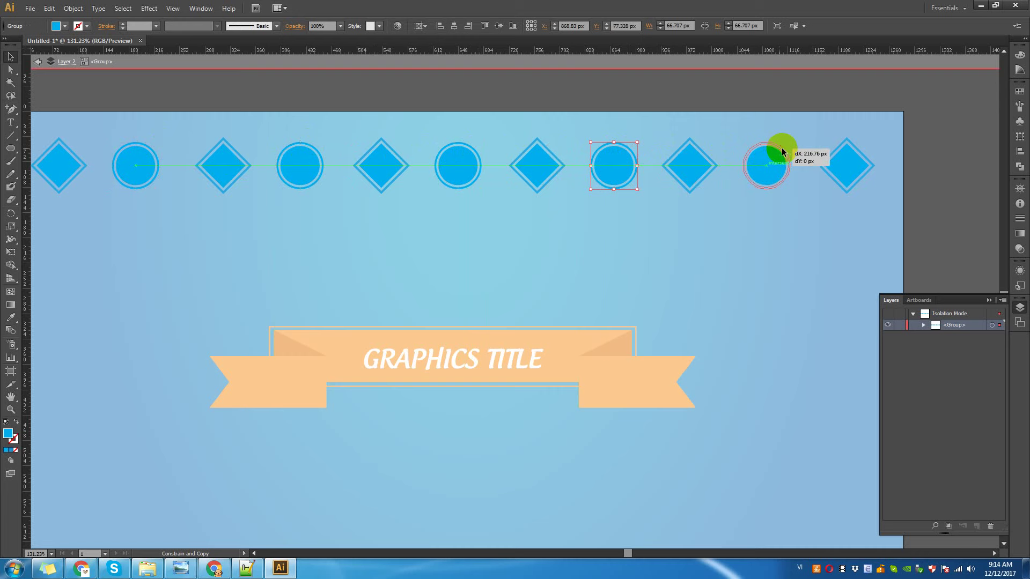
drag(781, 147, 781, 147)
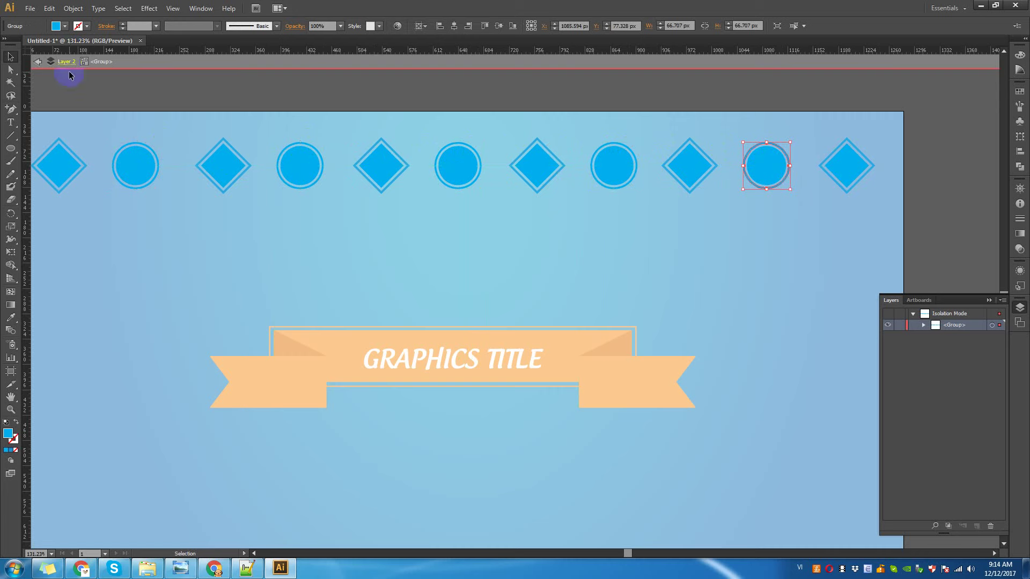
click(38, 63)
Exit isolation mode and select the top row, zoomed in around the banner.
double_click(48, 82)
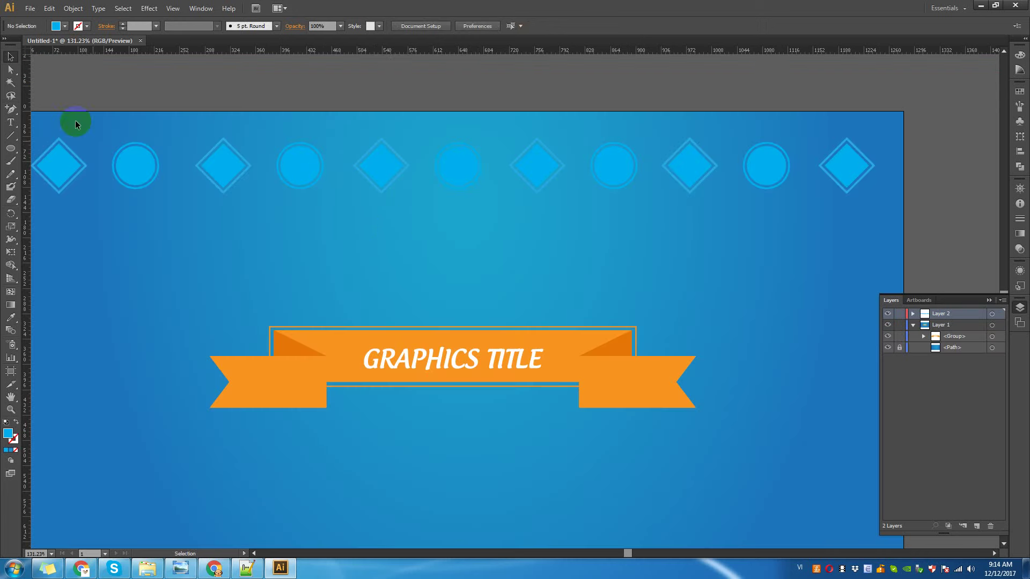
key(ctrl+0)
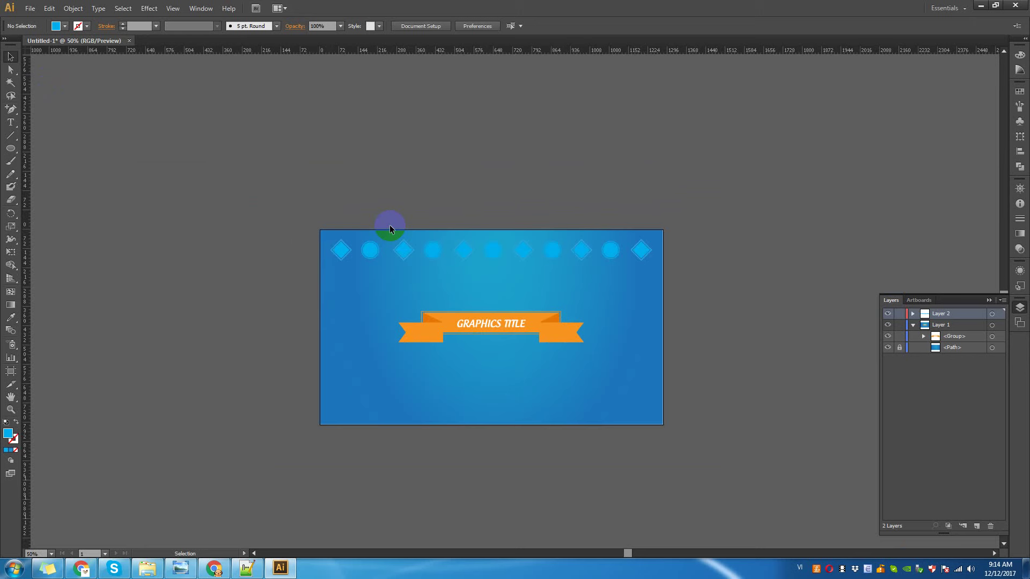
drag(590, 253, 685, 265)
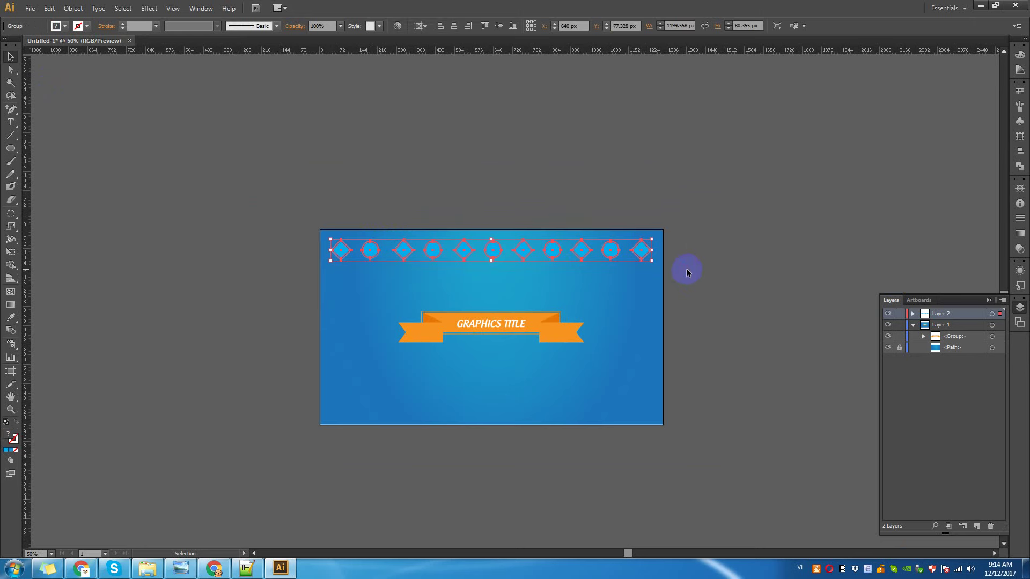
right_click(551, 251)
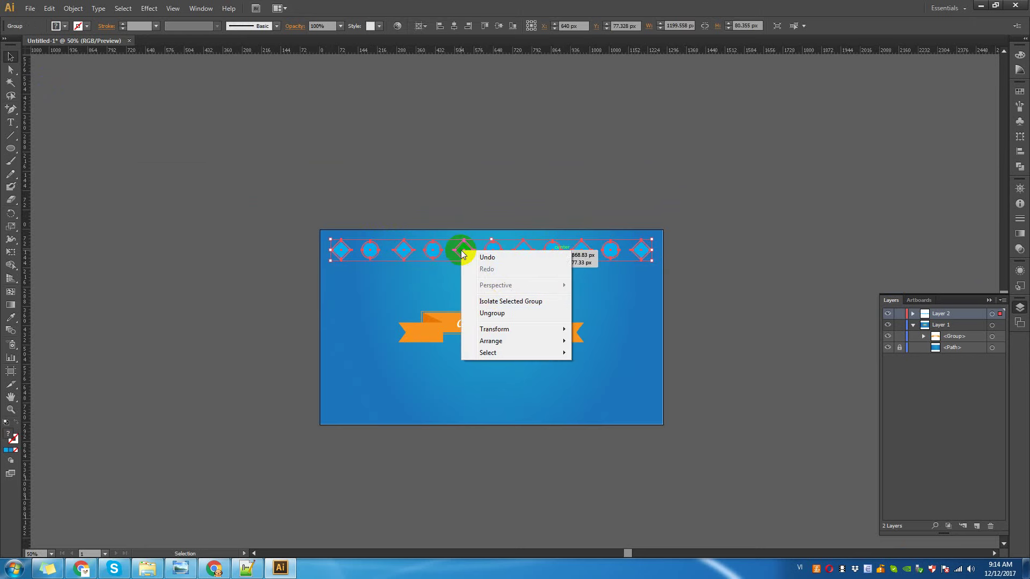
click(410, 207)
click(403, 262)
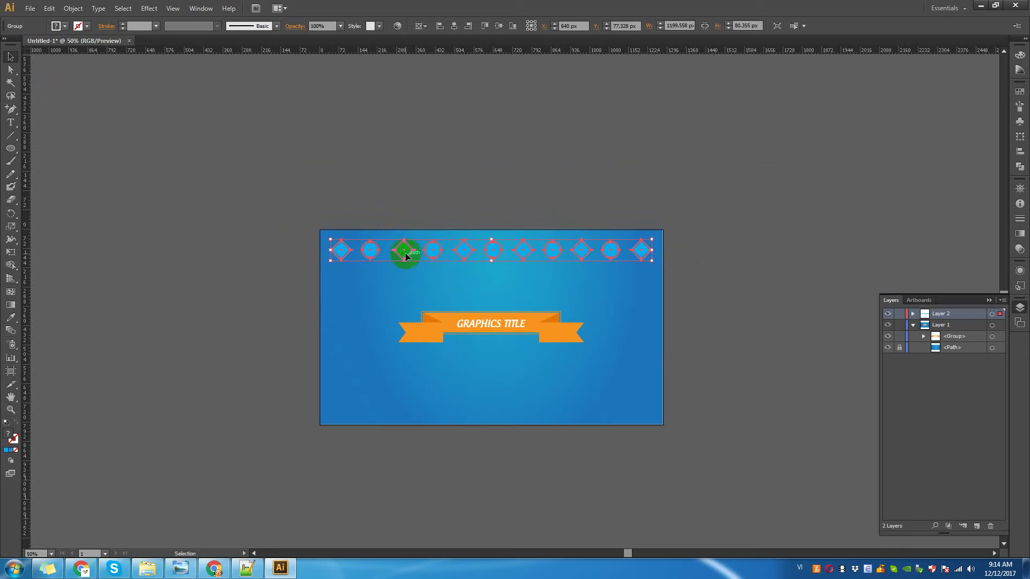
key(z)
drag(254, 186, 715, 453)
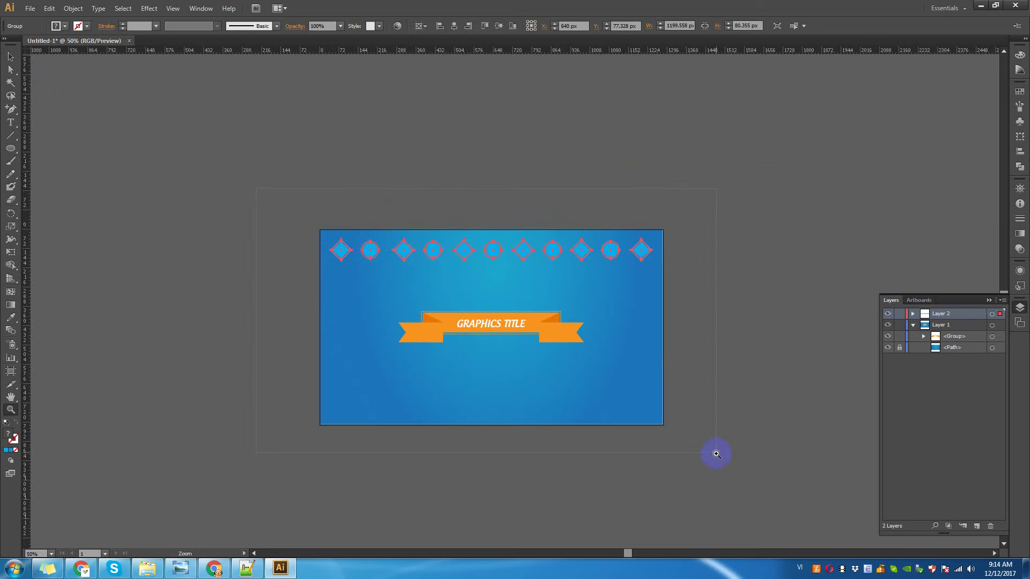
click(142, 139)
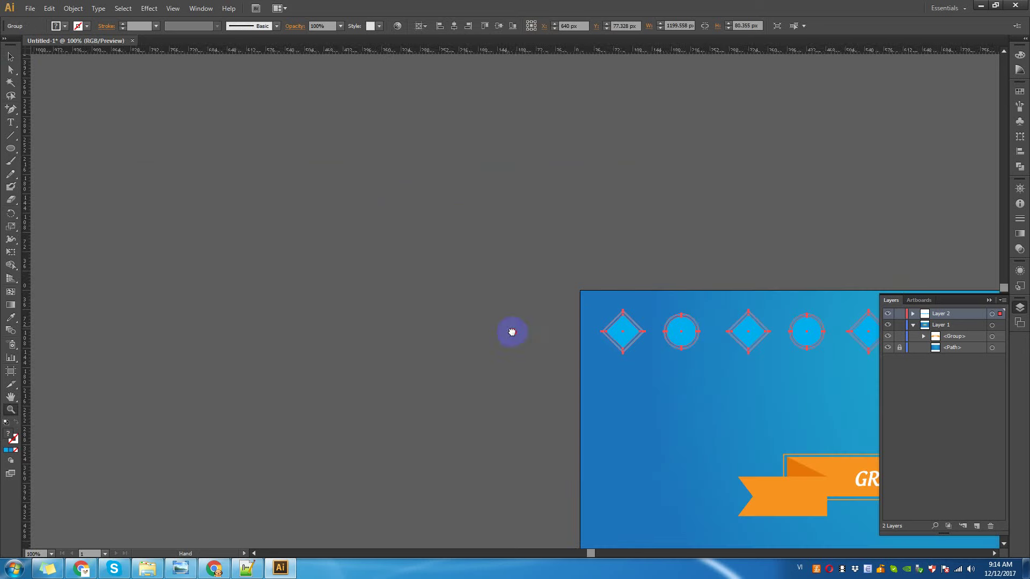
drag(511, 334, 206, 146)
drag(186, 179, 8, 178)
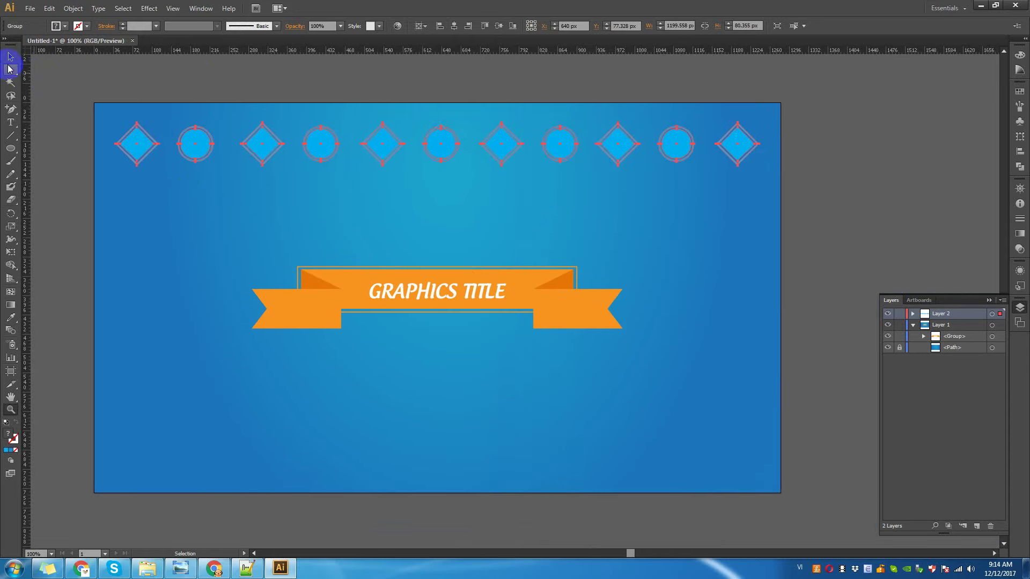
click(11, 56)
click(198, 73)
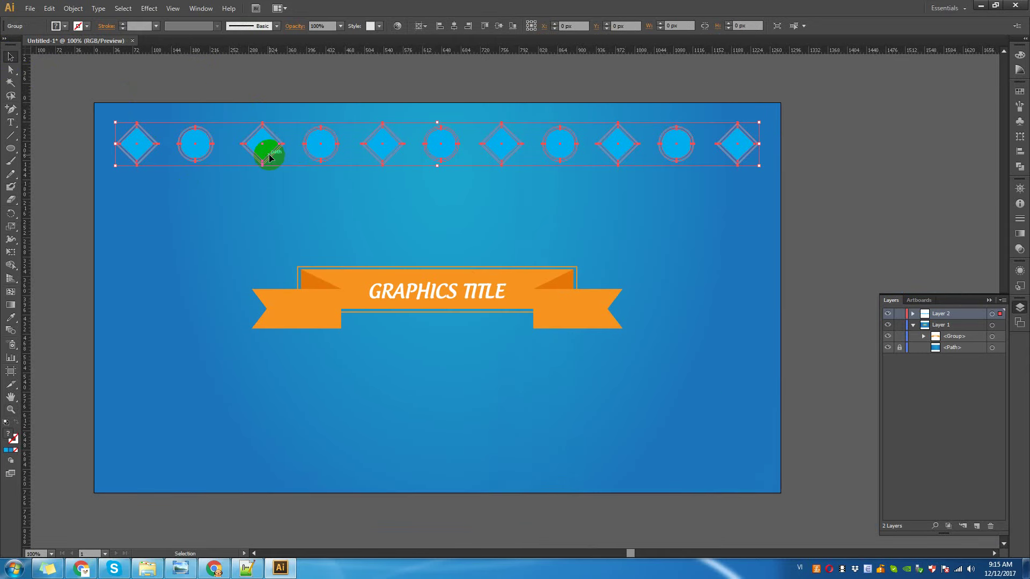
Alt-drag a copy of the row below the original and nudge it left.
drag(266, 156, 269, 222)
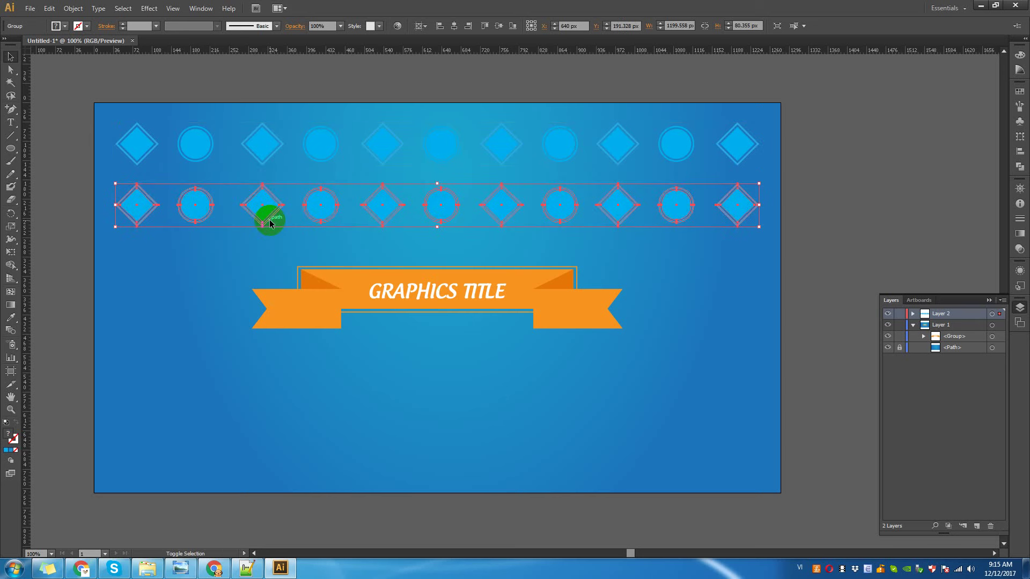
key(shift+Left)
key(shift+Left)
key(shift+Left)
key(shift+Left)
key(shift+Left)
key(shift+Left)
key(shift+Left)
key(shift+Left)
key(shift+Left)
key(shift+Left)
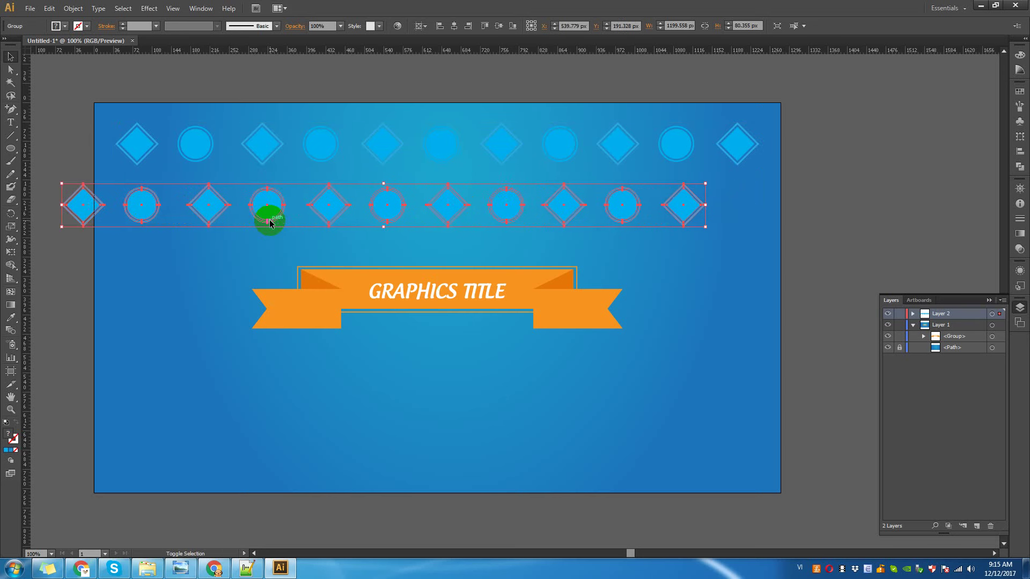
key(shift+Left)
key(Left)
key(Left)
key(Left)
key(Left)
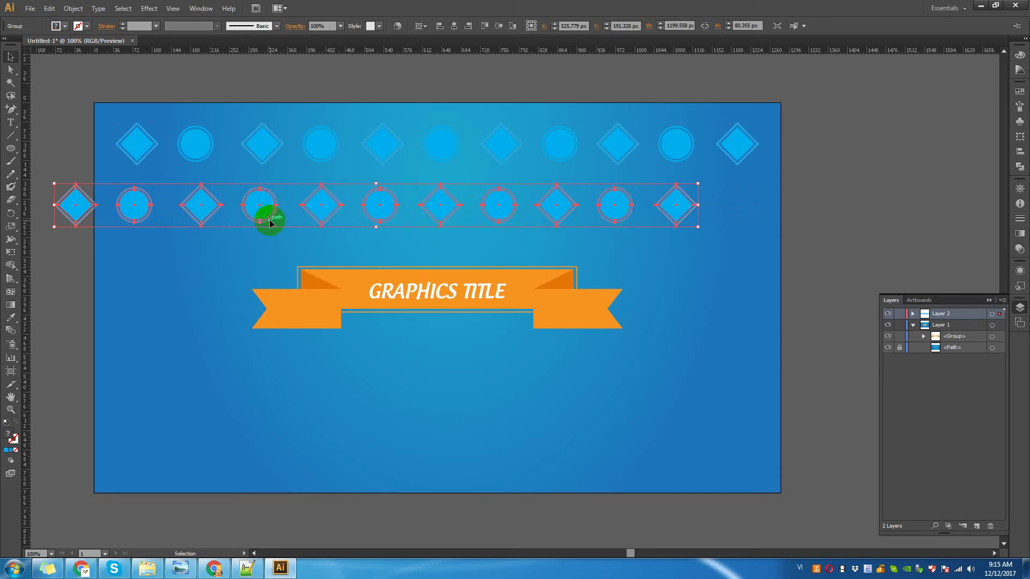
key(Left)
key(Left)
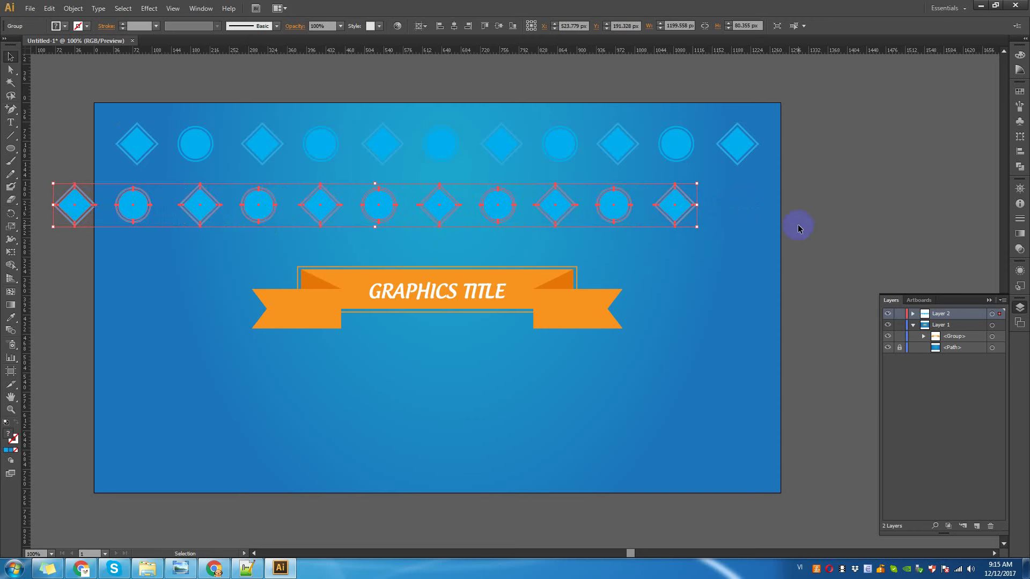
click(822, 218)
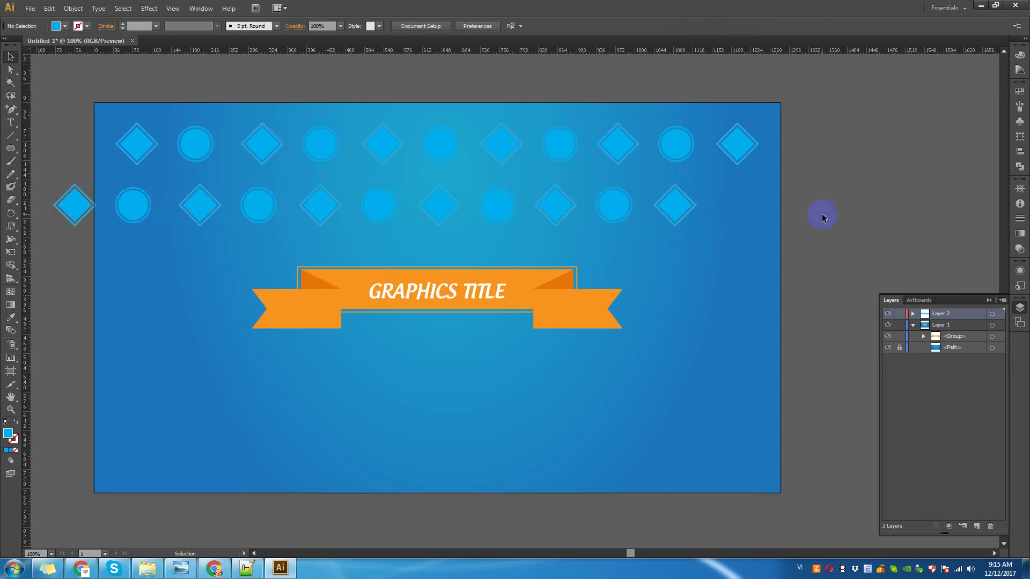
click(317, 207)
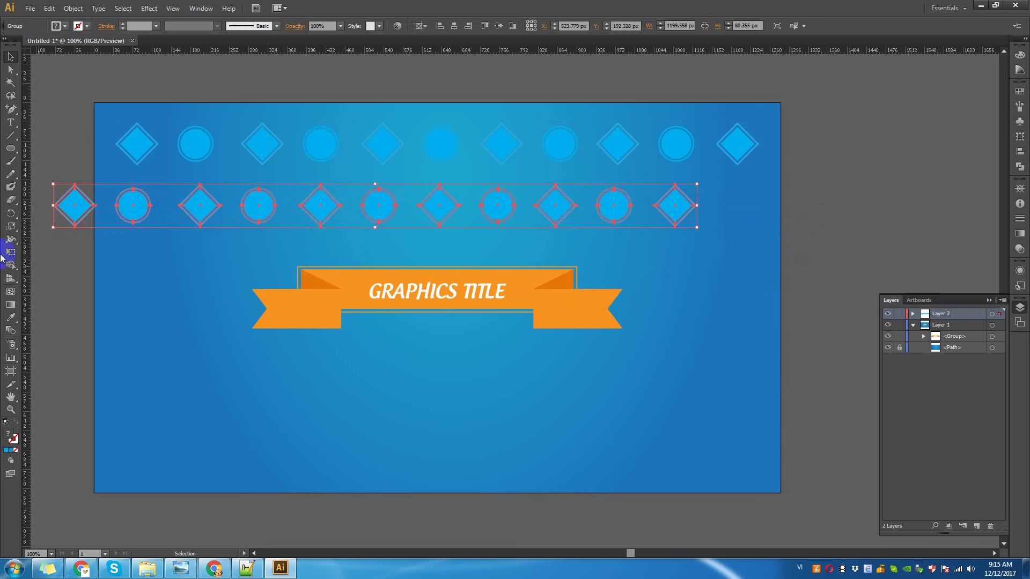
click(71, 242)
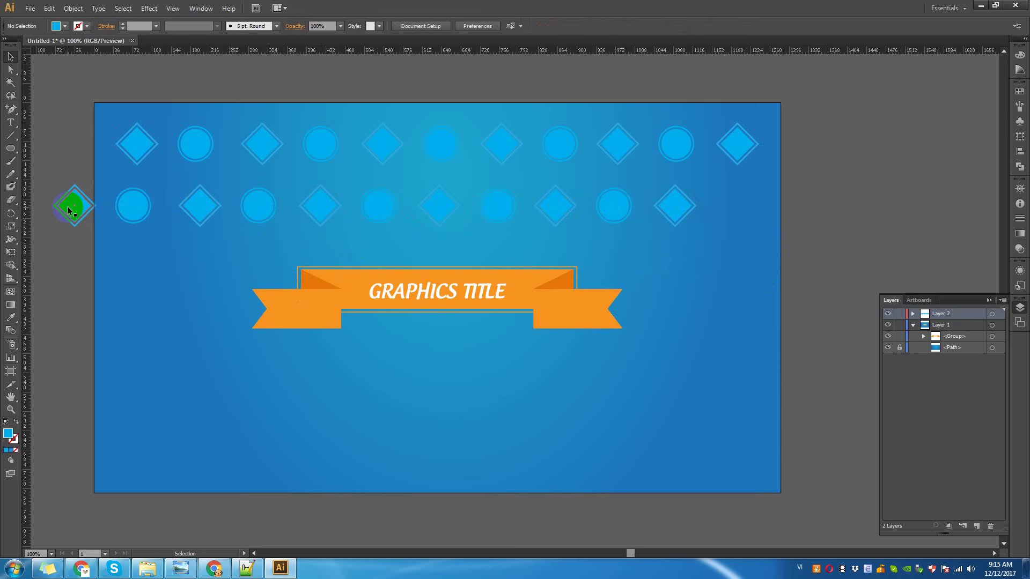
In the isolated lower row, add a circle at the right end and delete the left diamond.
click(140, 211)
double_click(138, 218)
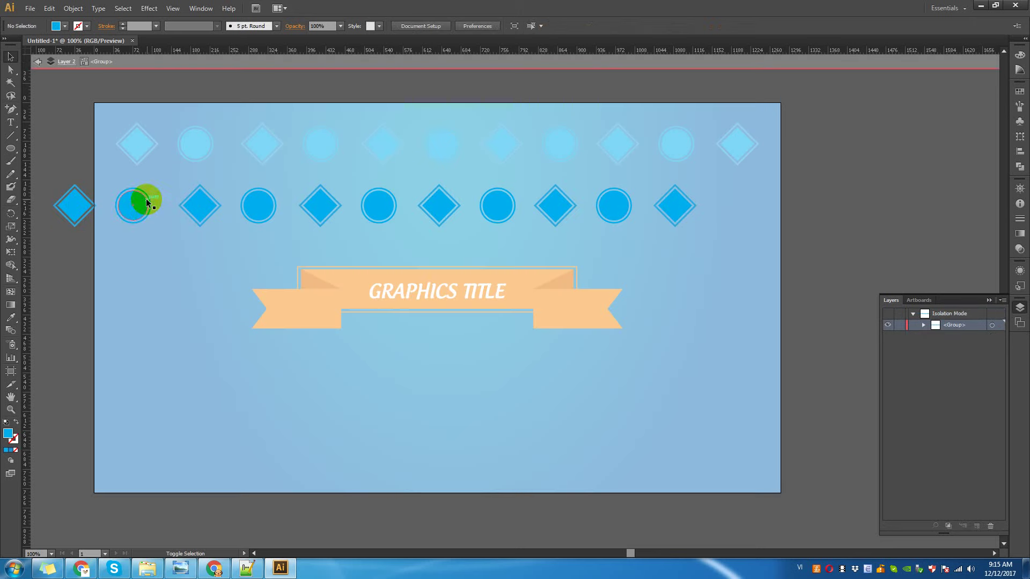
click(140, 208)
drag(140, 208, 744, 208)
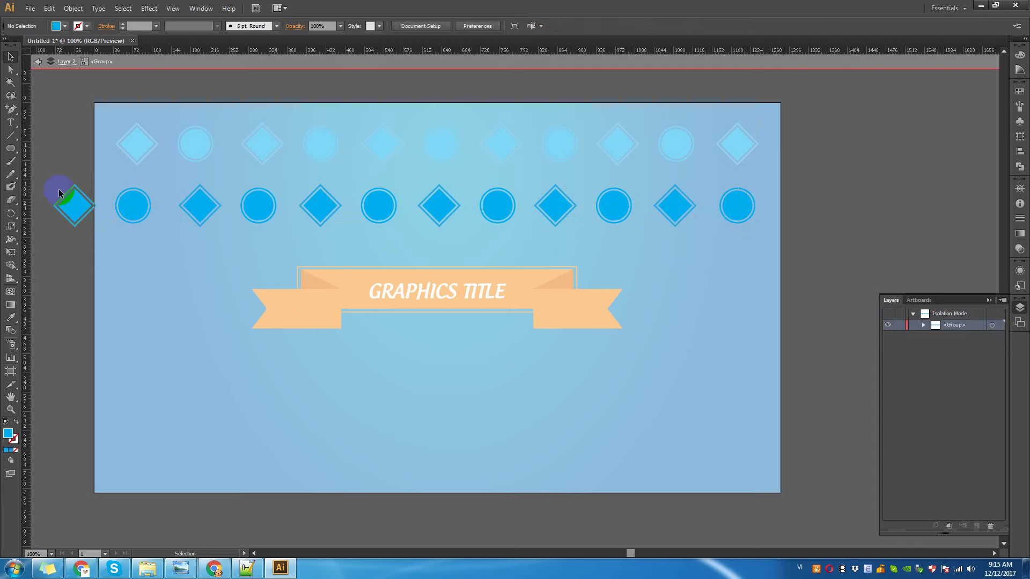
click(63, 196)
key(Delete)
double_click(54, 129)
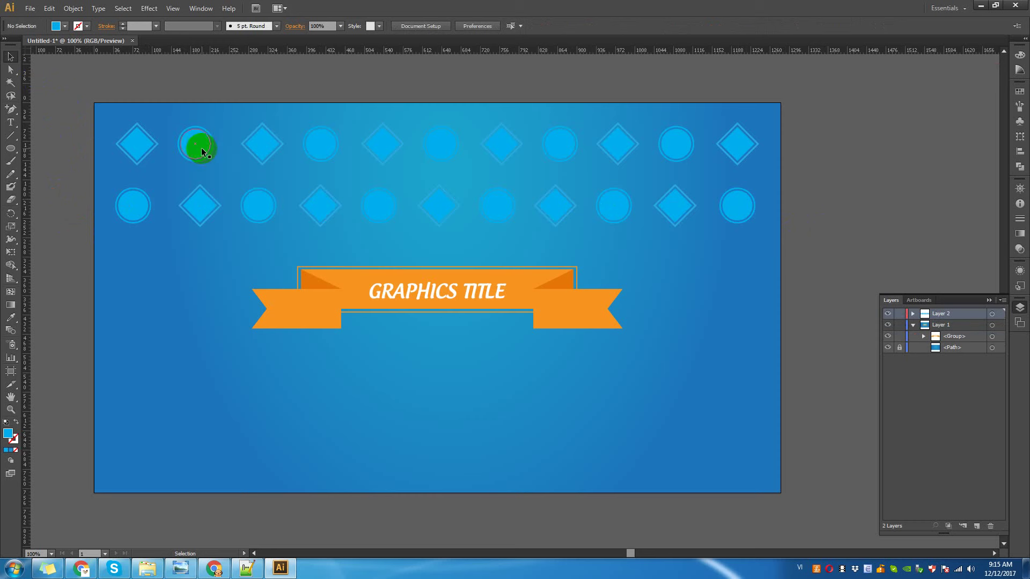
Marquee-select both rows of shapes together.
click(126, 214)
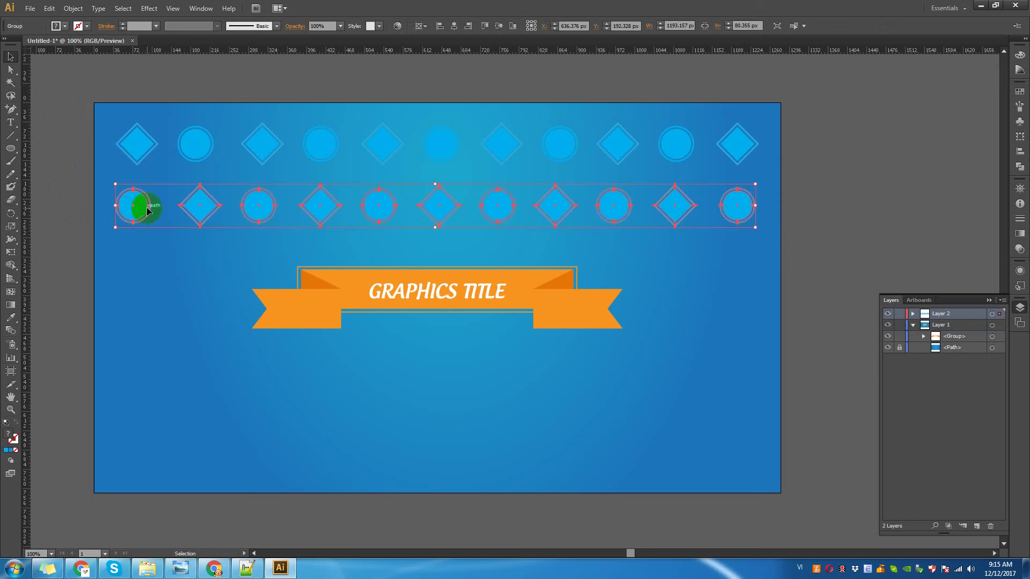
click(64, 27)
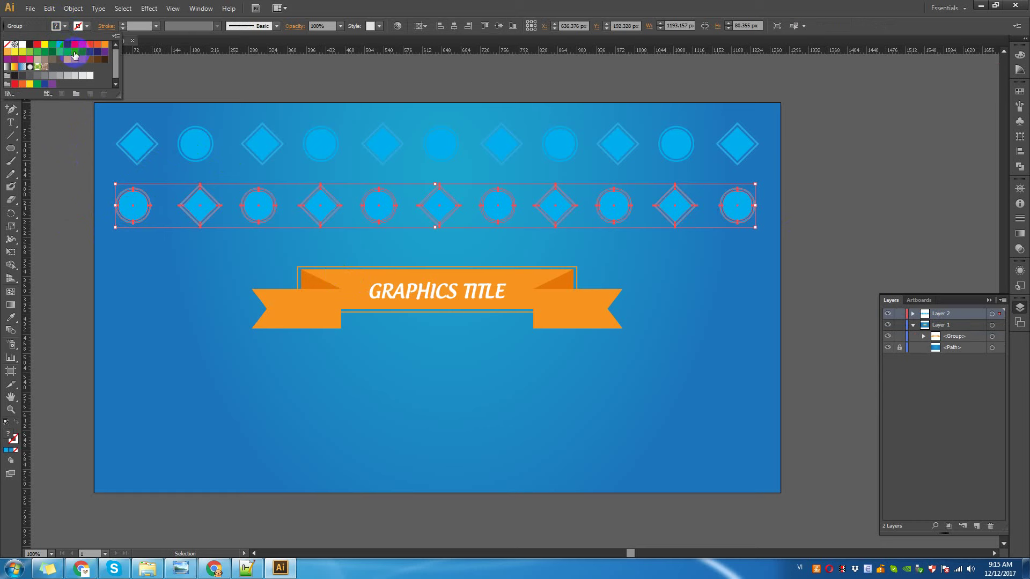
click(74, 122)
click(65, 142)
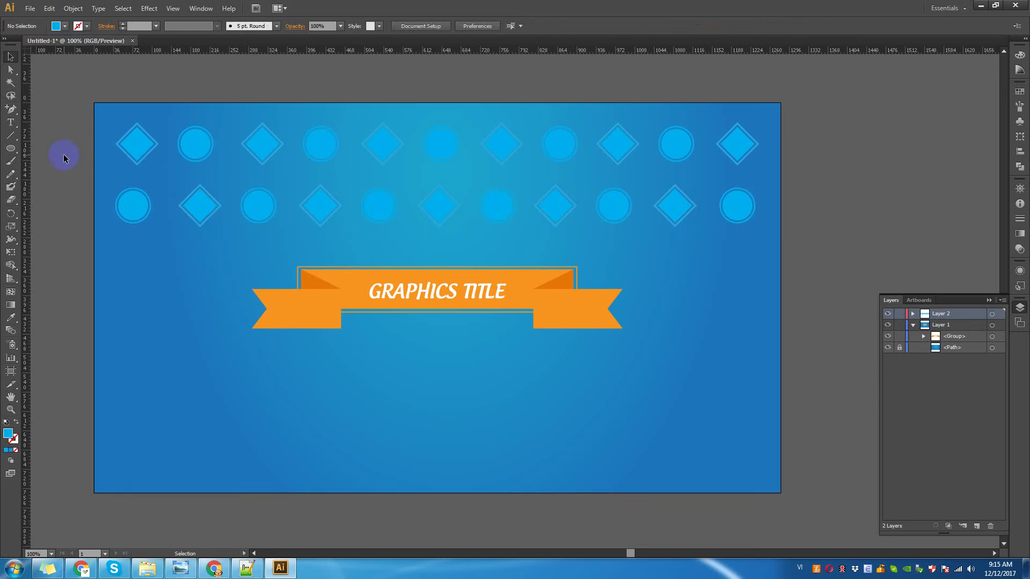
drag(82, 123, 782, 223)
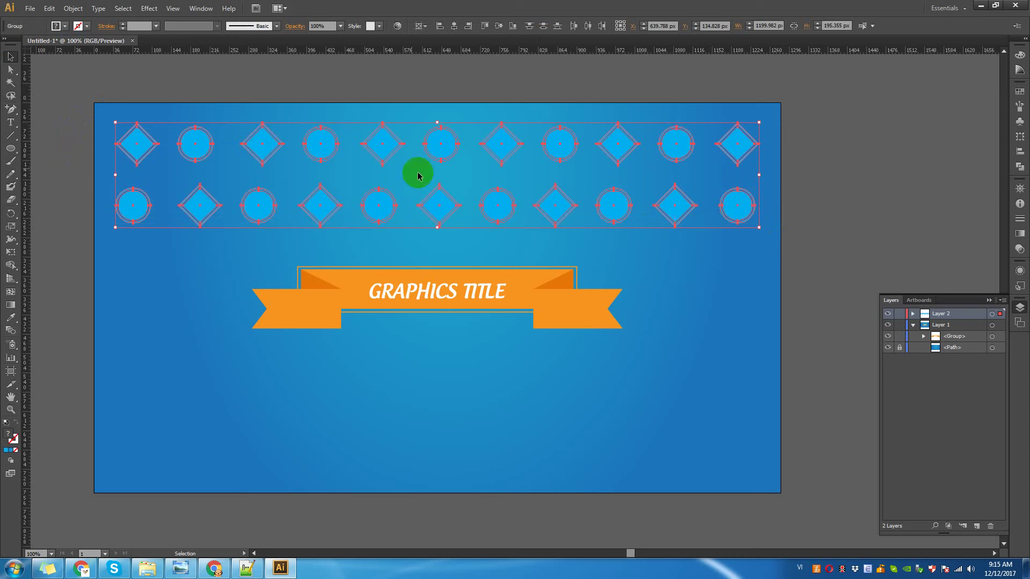
Copy both rows down to the artboard bottom and select every shape.
drag(443, 146, 431, 414)
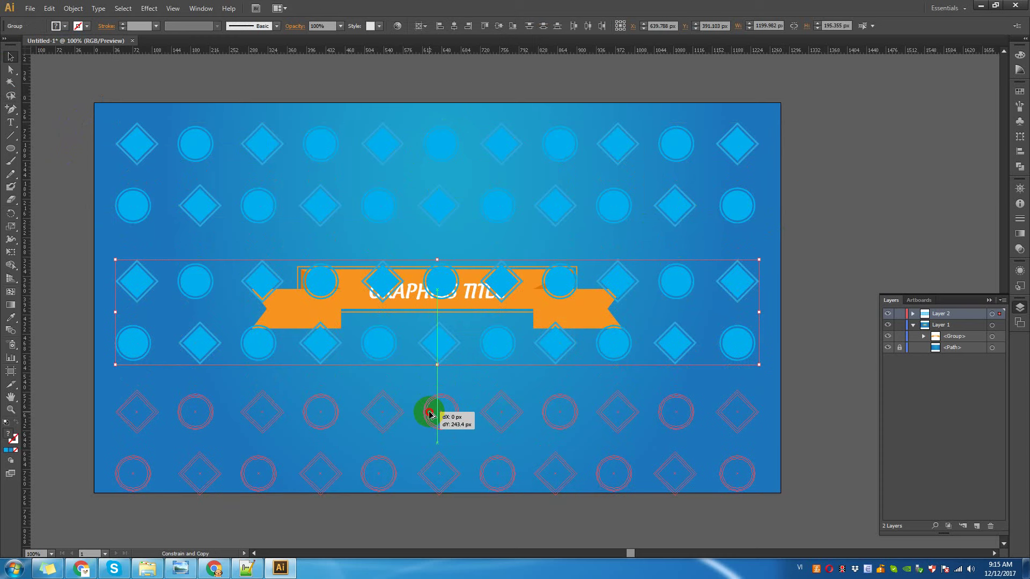
drag(430, 414, 430, 411)
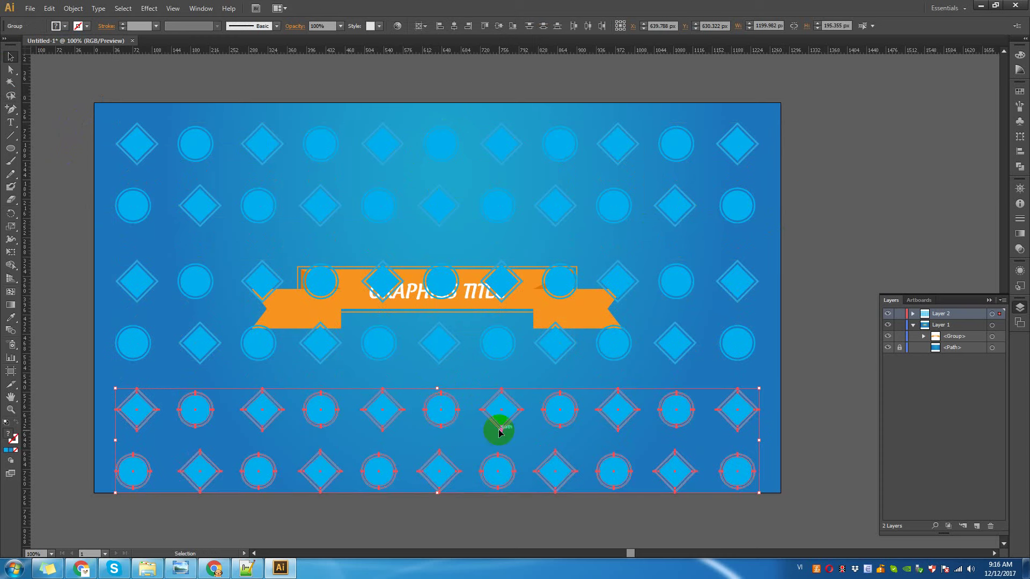
drag(69, 112, 778, 477)
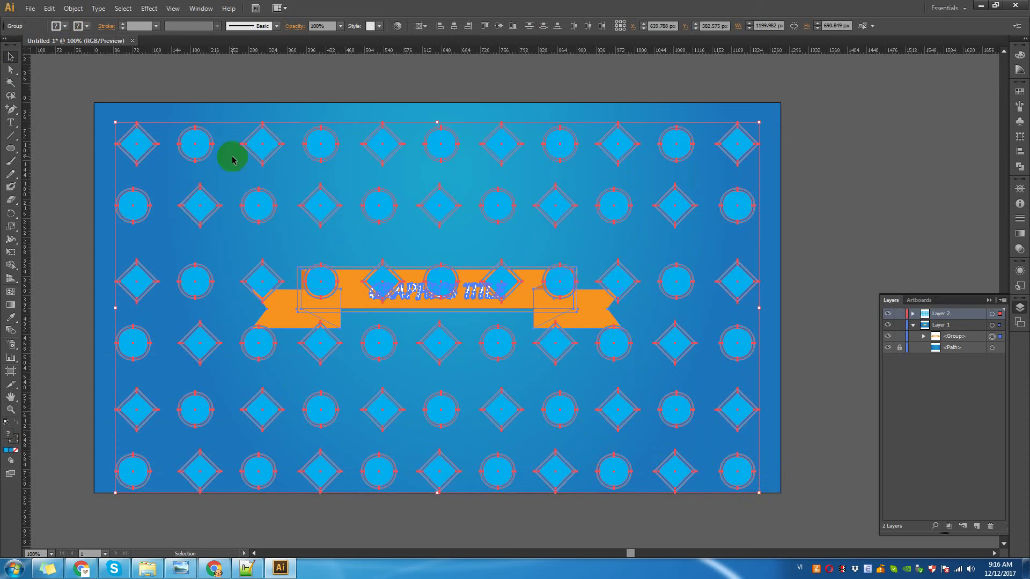
Group all shapes and centre the pattern horizontally and vertically on the artboard.
right_click(259, 143)
click(284, 193)
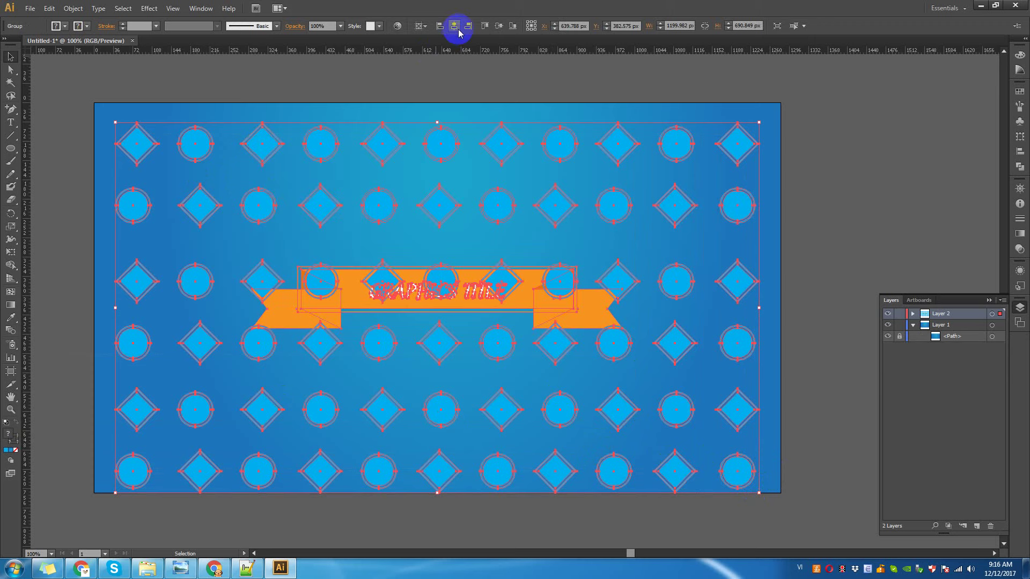
click(499, 26)
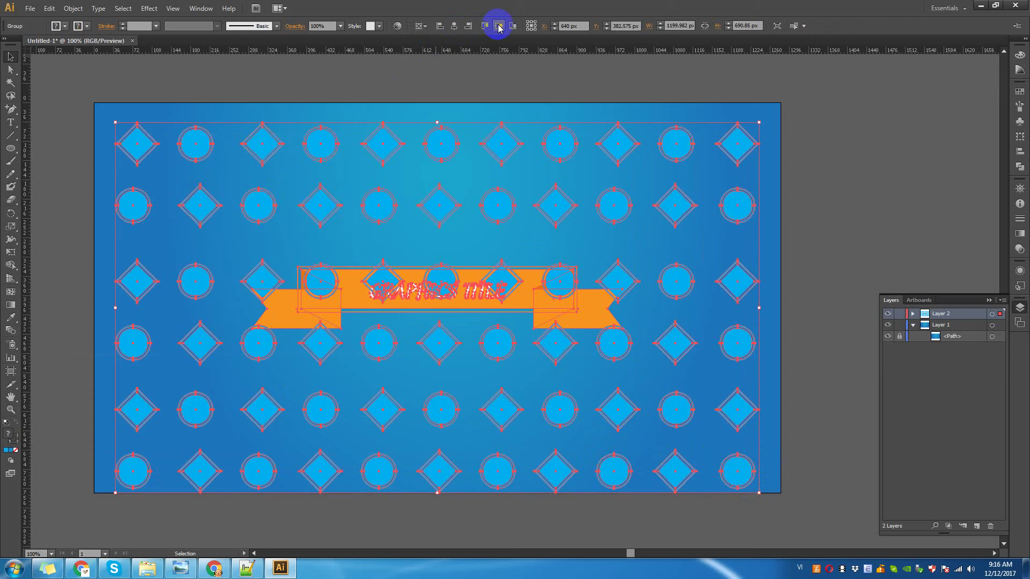
click(815, 283)
click(544, 292)
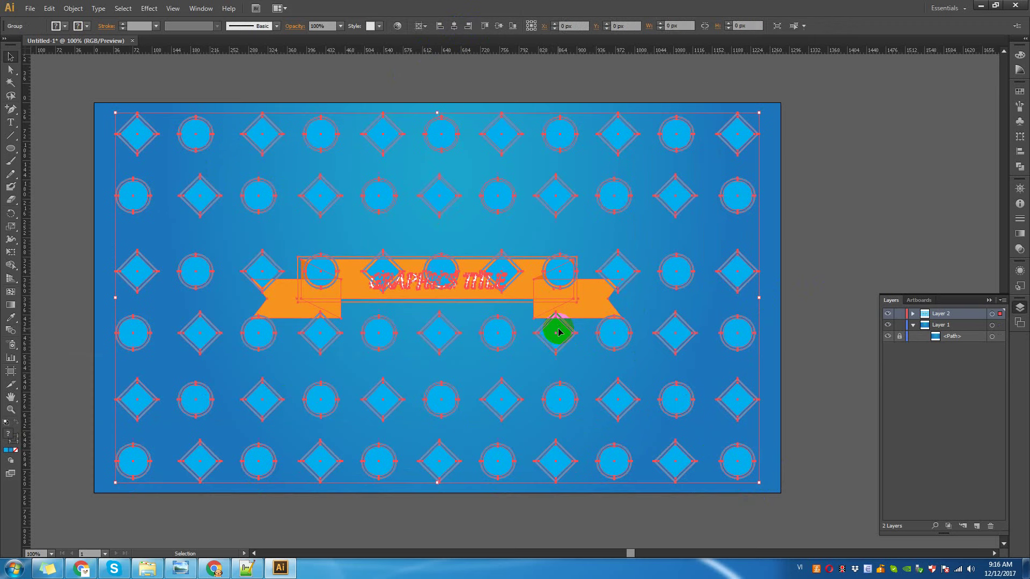
click(853, 326)
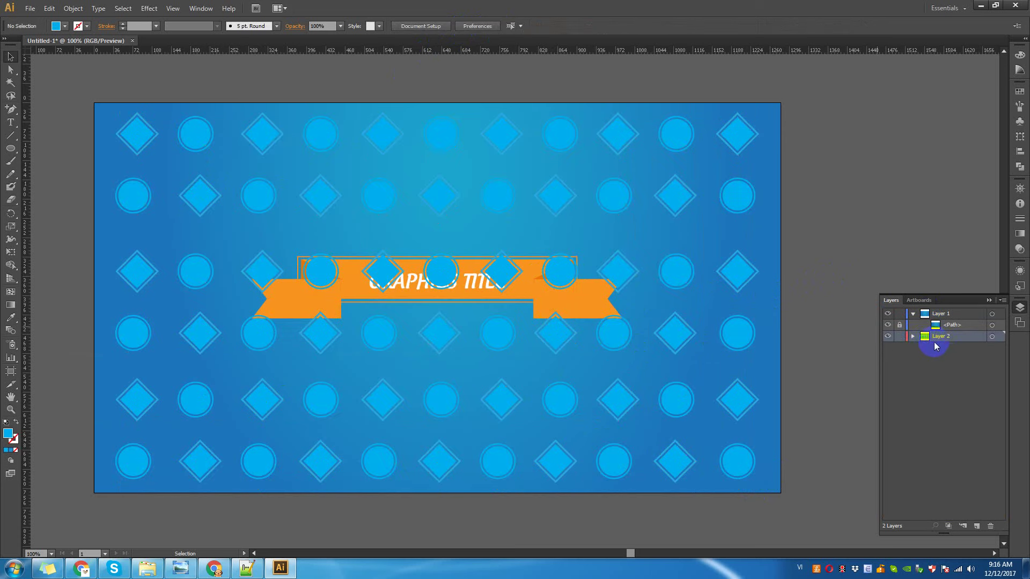
Move Layer 2 below Layer 1 and expand its pattern group into sub-groups.
mouse_move(934, 315)
mouse_down()
mouse_move(931, 339)
mouse_move(949, 341)
mouse_move(949, 356)
mouse_up()
click(913, 336)
click(899, 325)
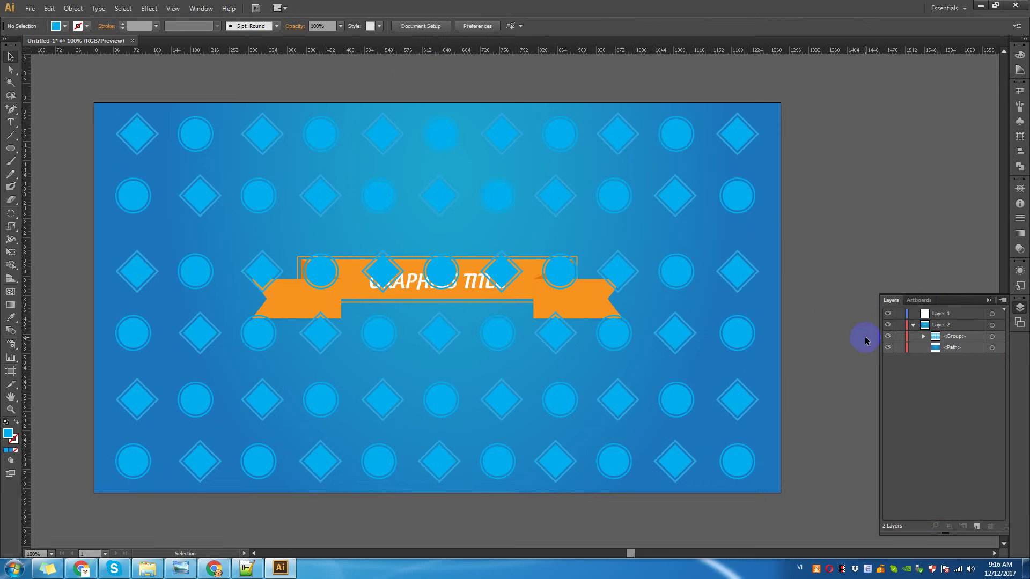
click(913, 325)
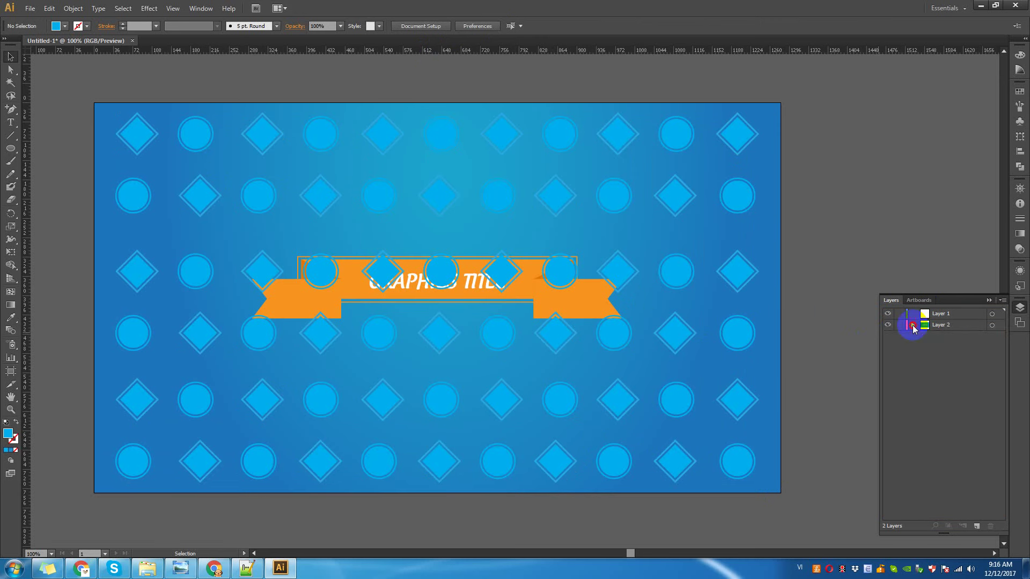
click(913, 326)
click(553, 302)
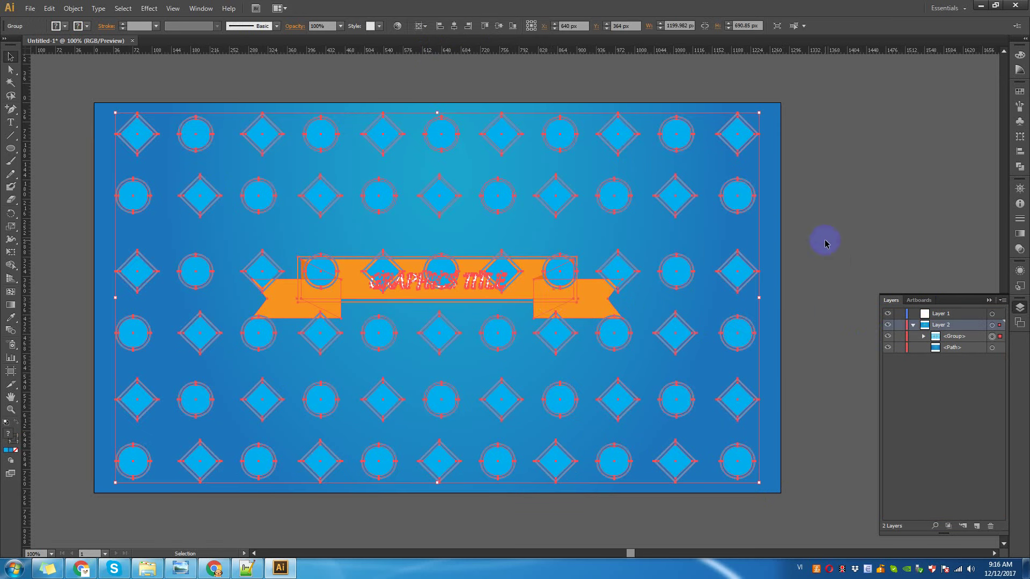
click(822, 237)
click(923, 336)
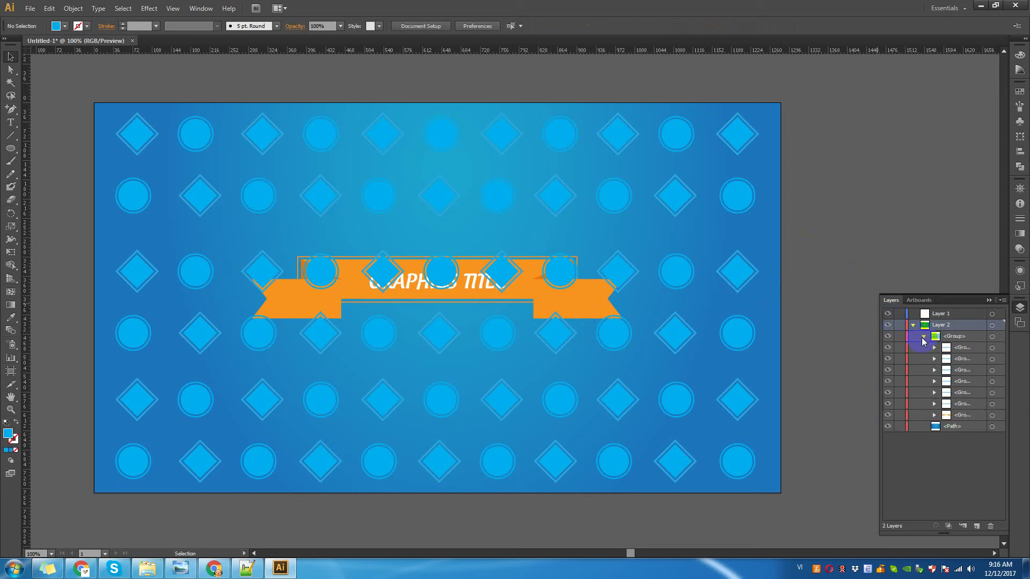
Identify the ribbon sub-group and drag it into Layer 1 above the pattern.
click(958, 416)
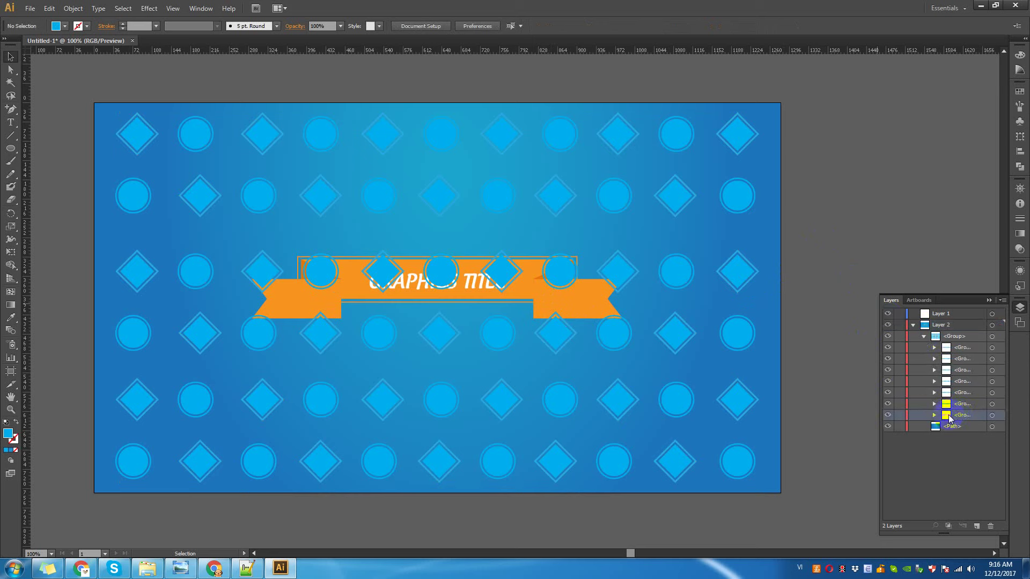
click(887, 416)
drag(956, 415, 960, 313)
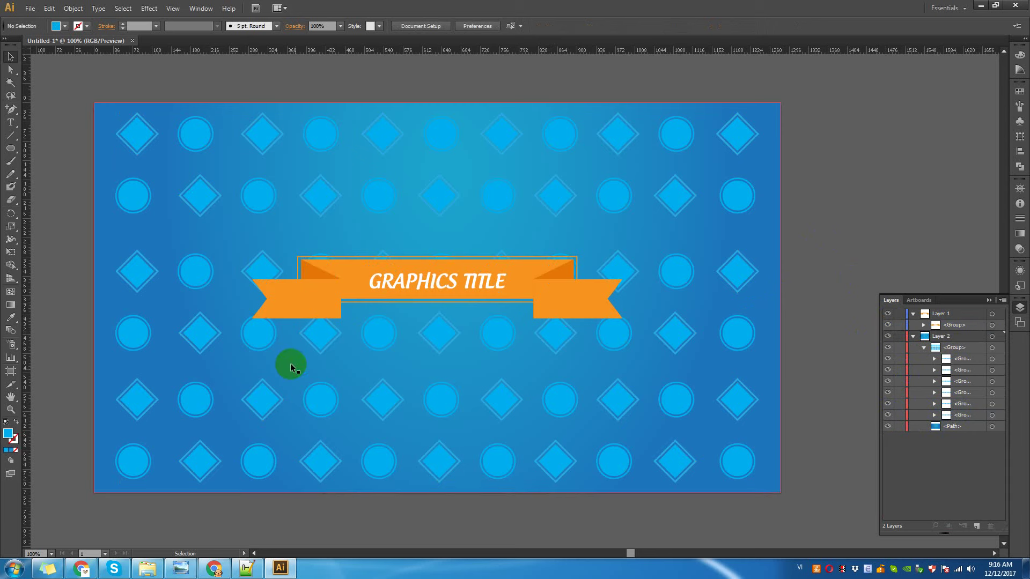
click(319, 346)
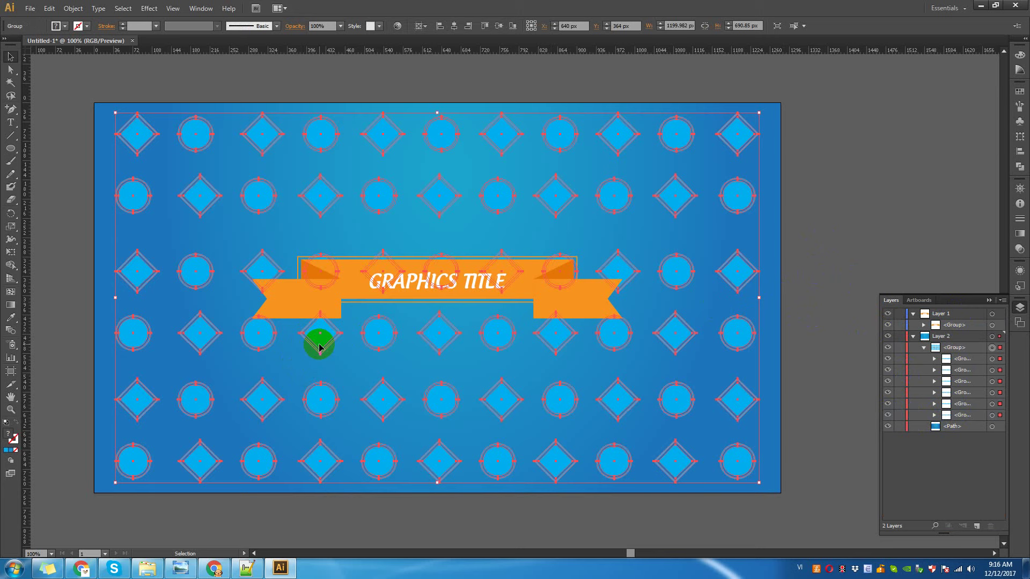
click(52, 225)
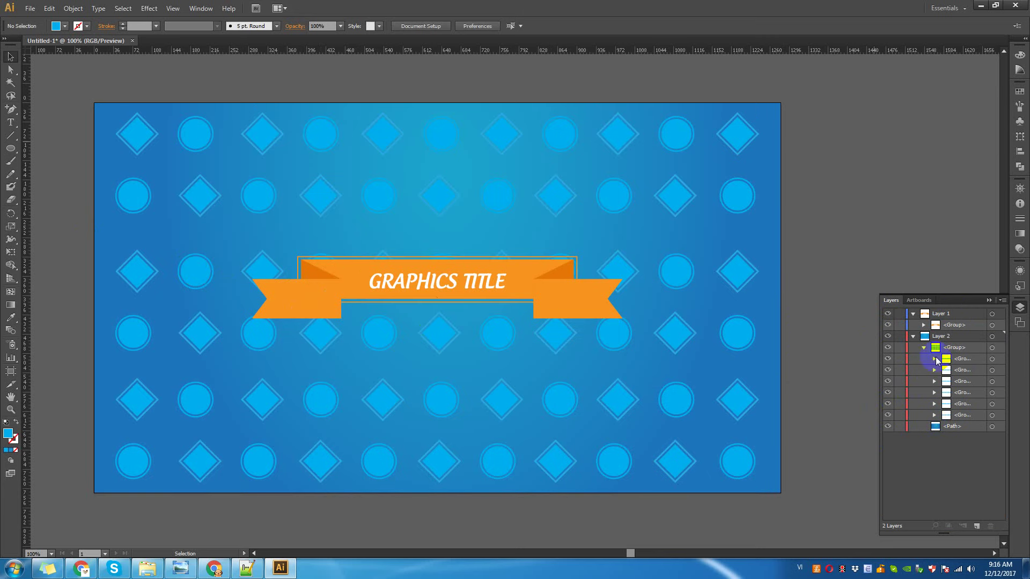
click(947, 349)
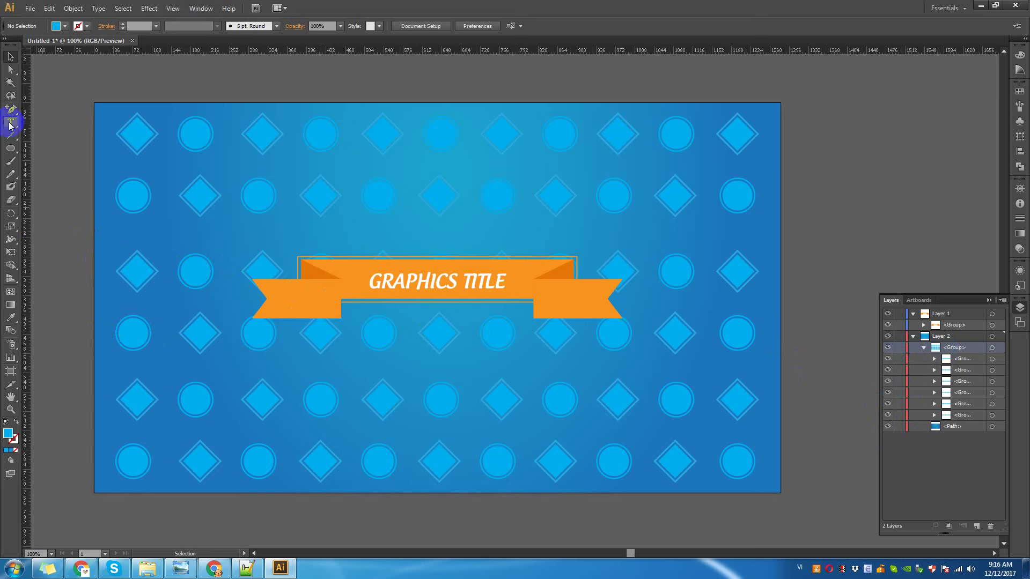
Lock the blue background rectangle and Layer 1 holding the ribbon.
click(11, 72)
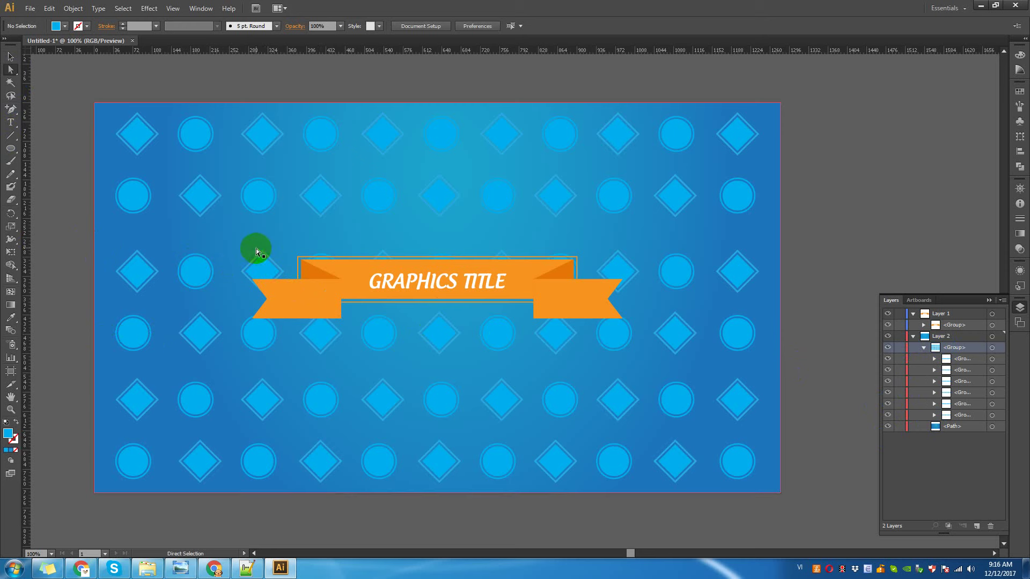
drag(246, 245, 622, 352)
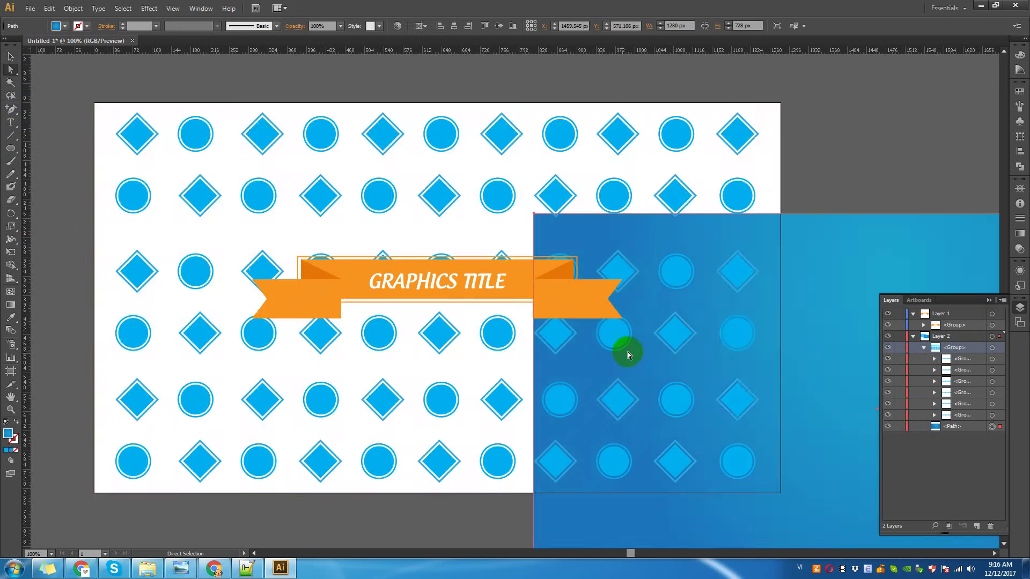
key(ctrl+z)
click(899, 425)
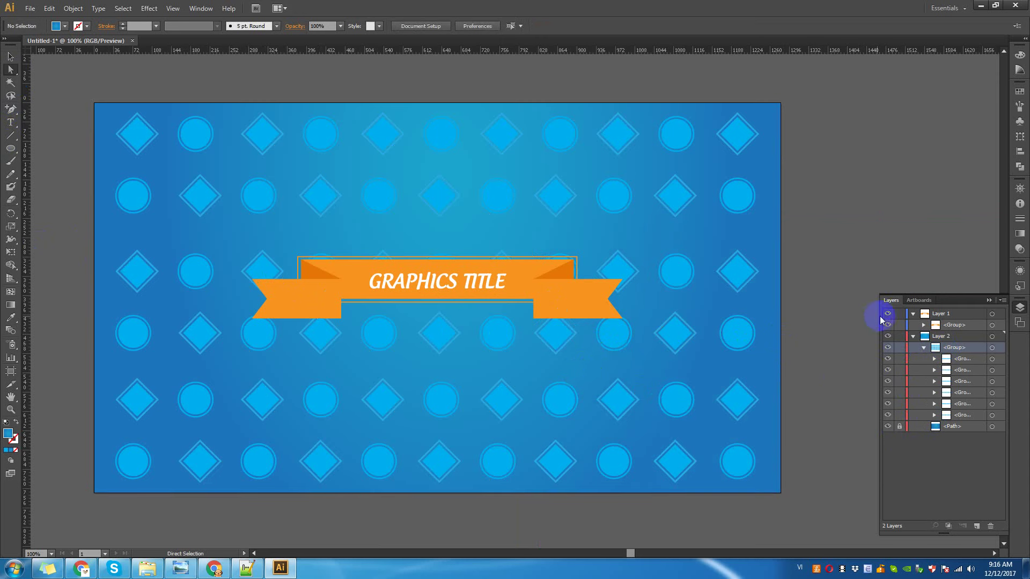
click(900, 314)
Direct-select the pattern shapes behind the ribbon and delete them with Edit > Clear.
click(197, 260)
drag(236, 240, 622, 352)
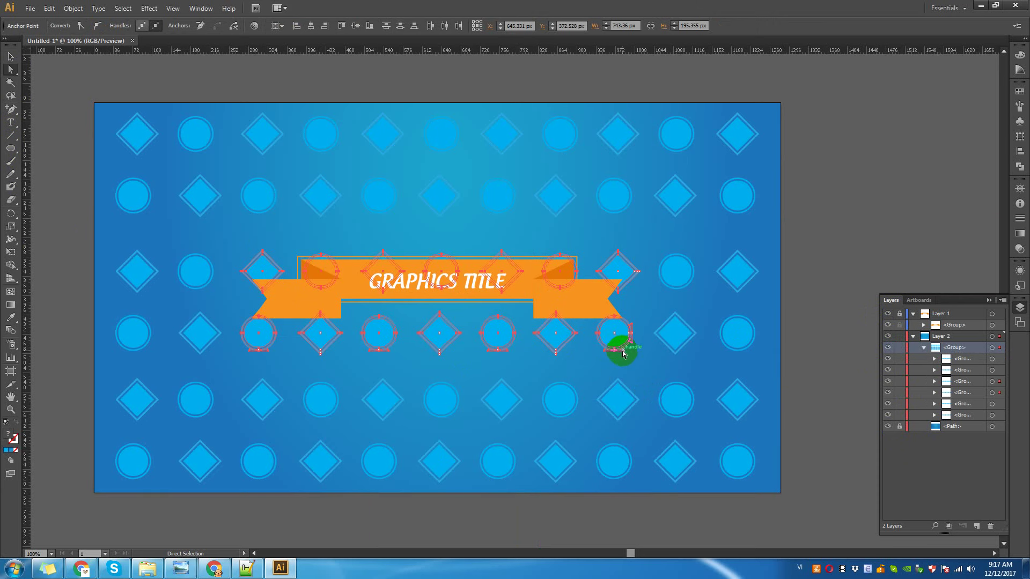
right_click(394, 277)
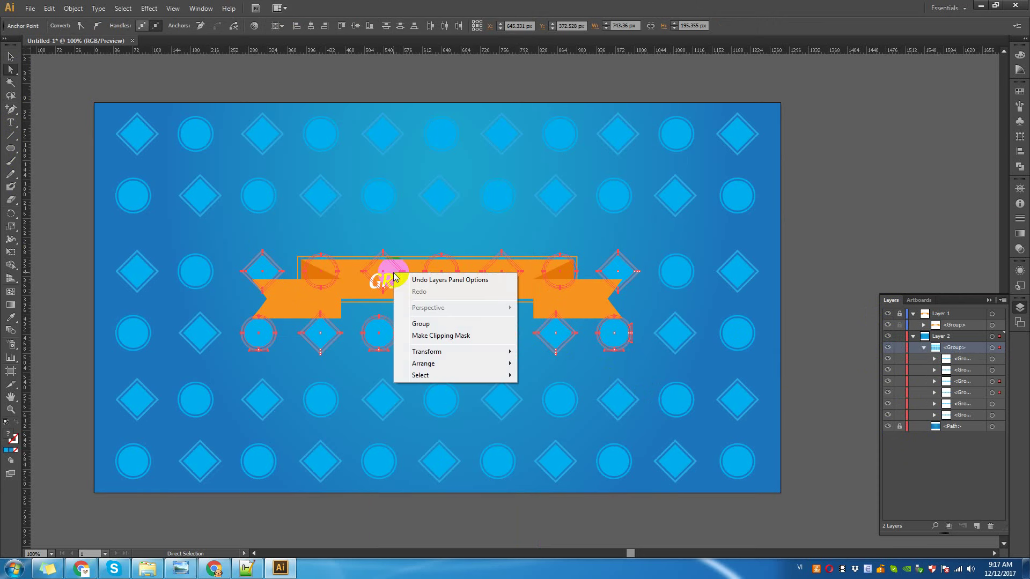
click(50, 9)
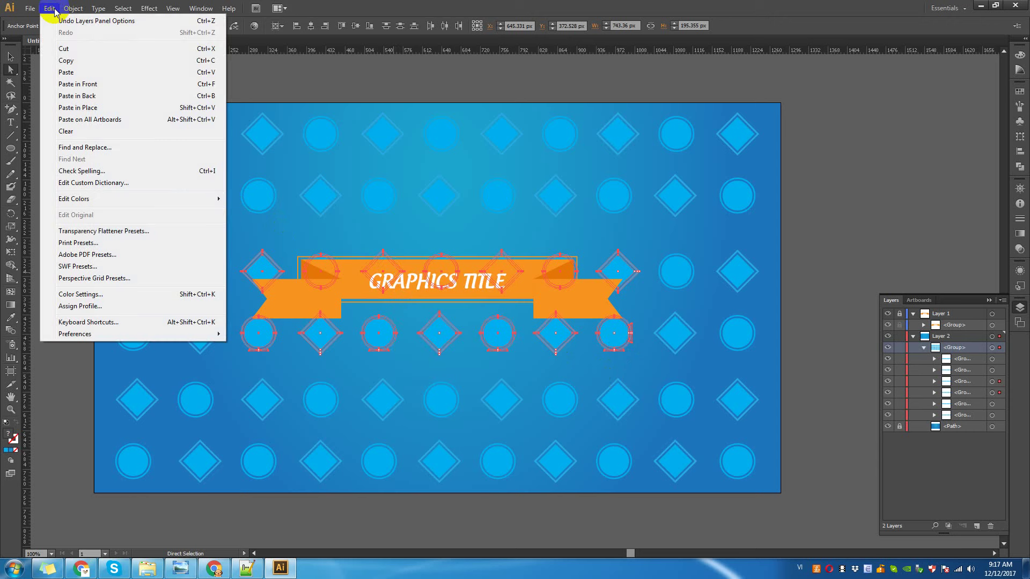
click(65, 131)
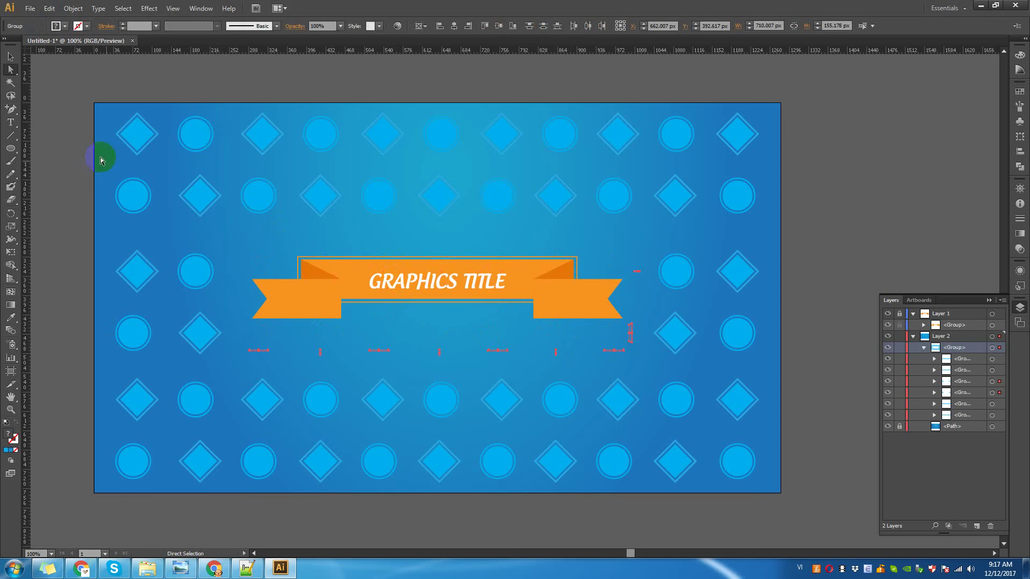
click(49, 8)
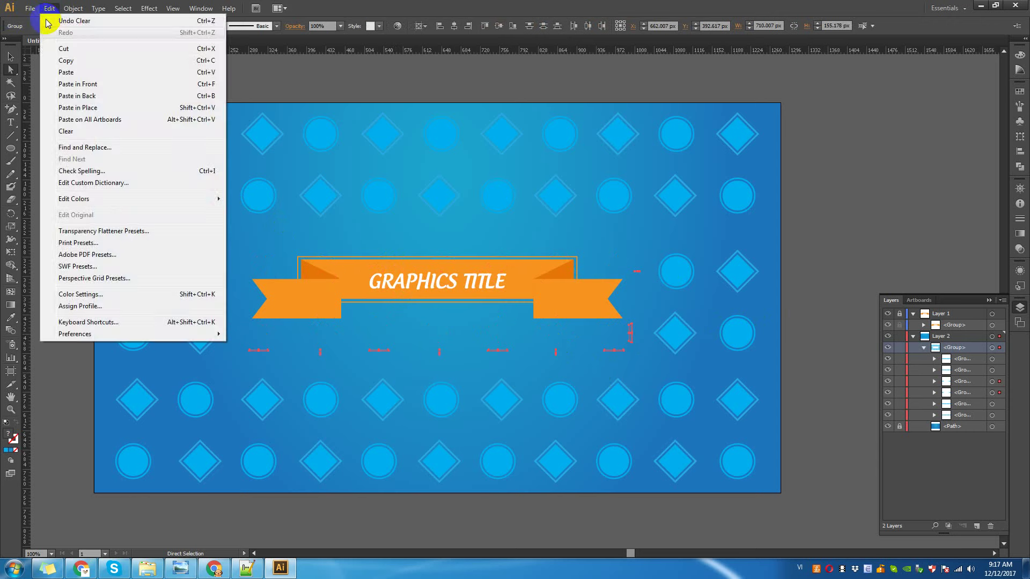
click(64, 134)
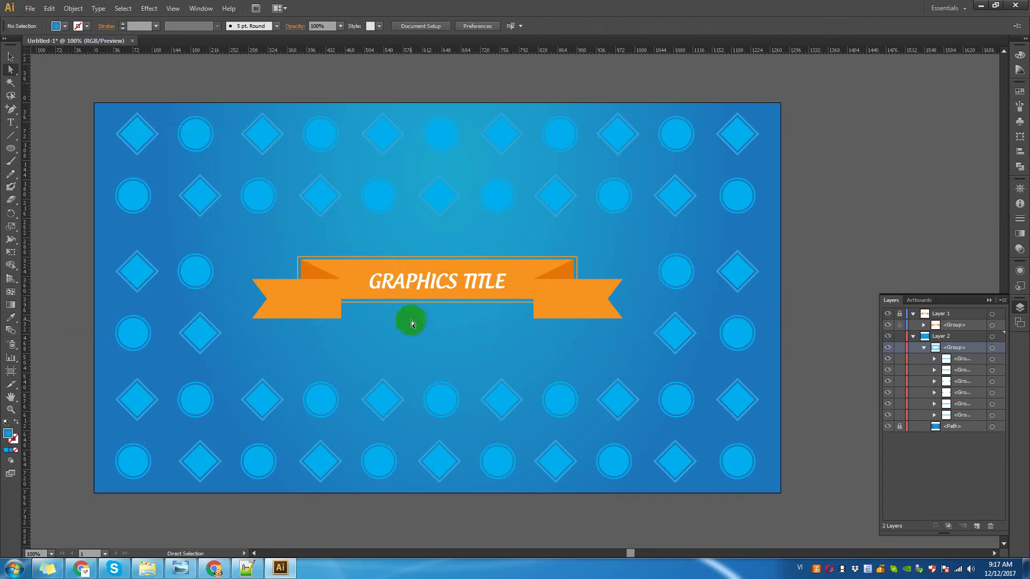
click(522, 283)
Fit the artboard in the window and export via Save for Web at JPEG quality 100.
click(989, 300)
key(ctrl+0)
click(377, 288)
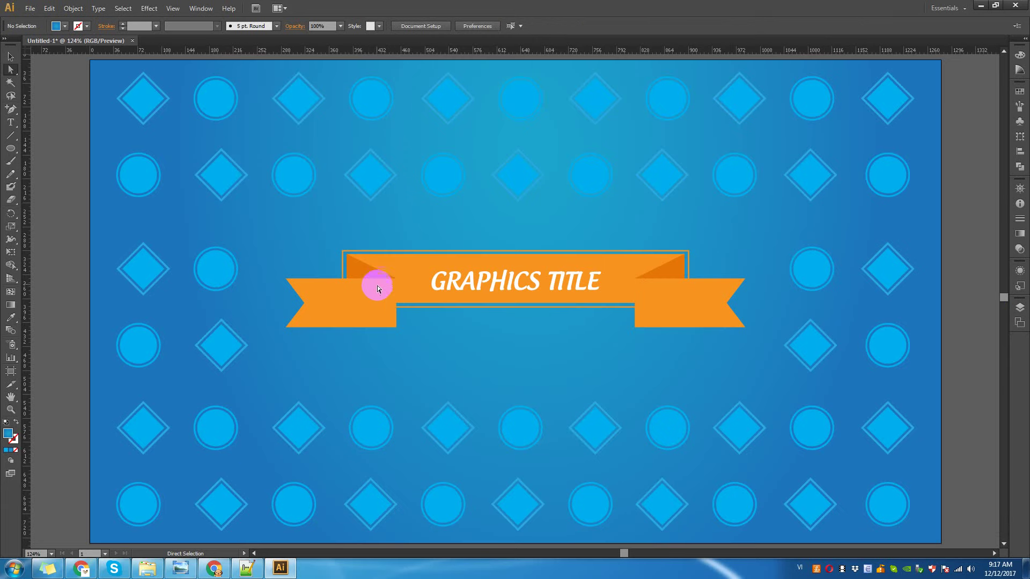
click(31, 8)
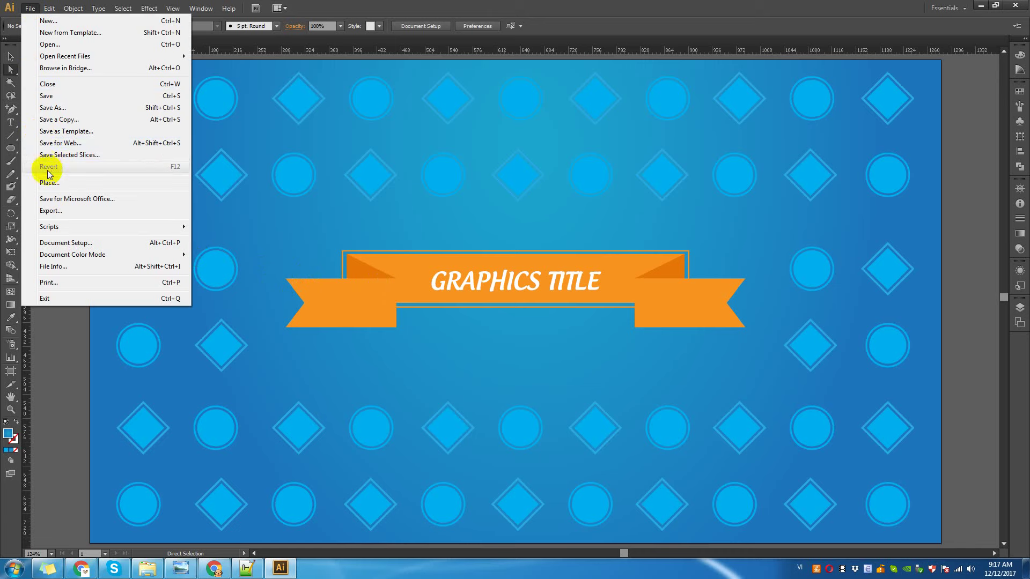
click(60, 147)
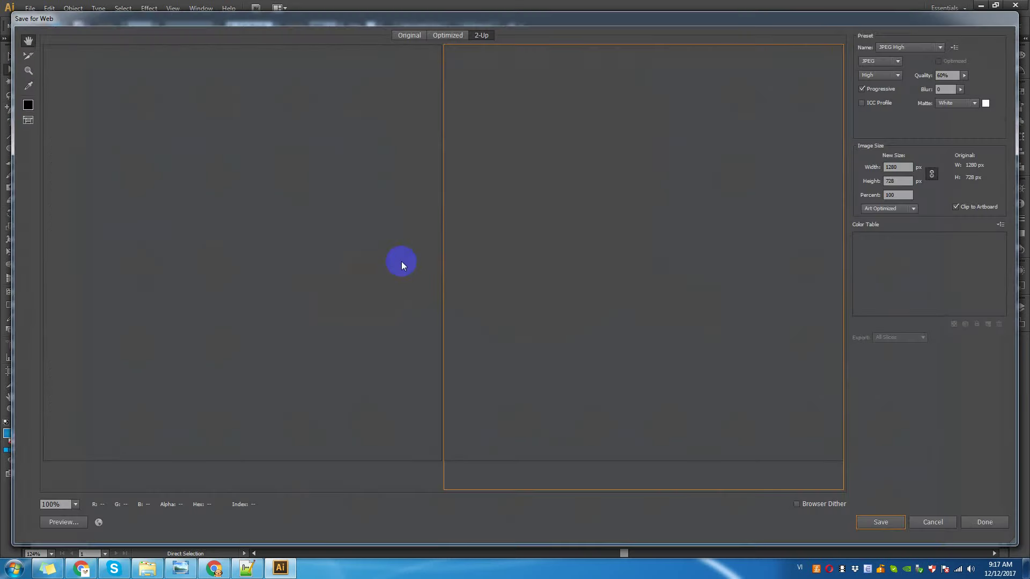
click(479, 33)
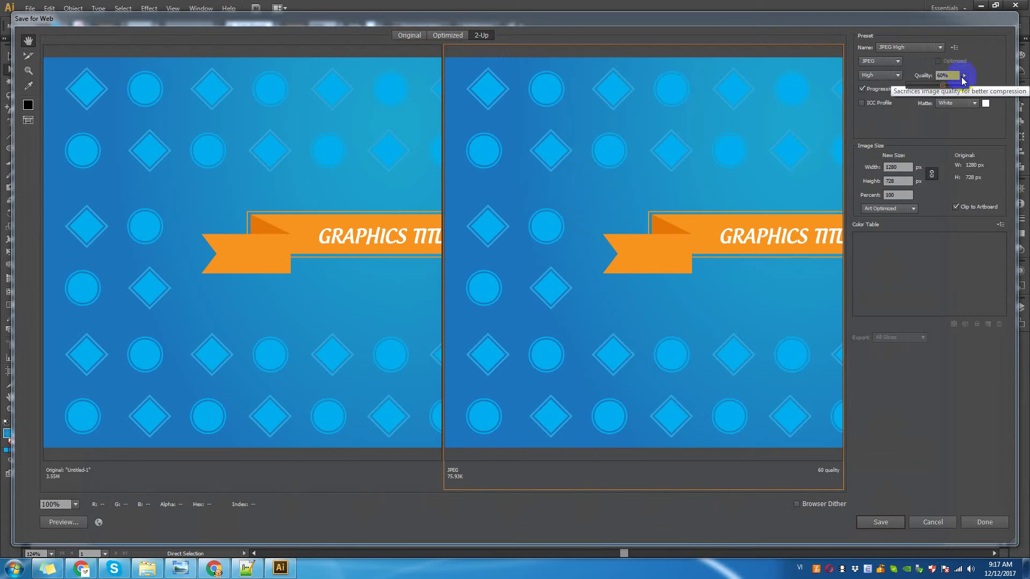
mouse_move(964, 76)
mouse_down()
mouse_move(960, 86)
mouse_move(988, 85)
mouse_up()
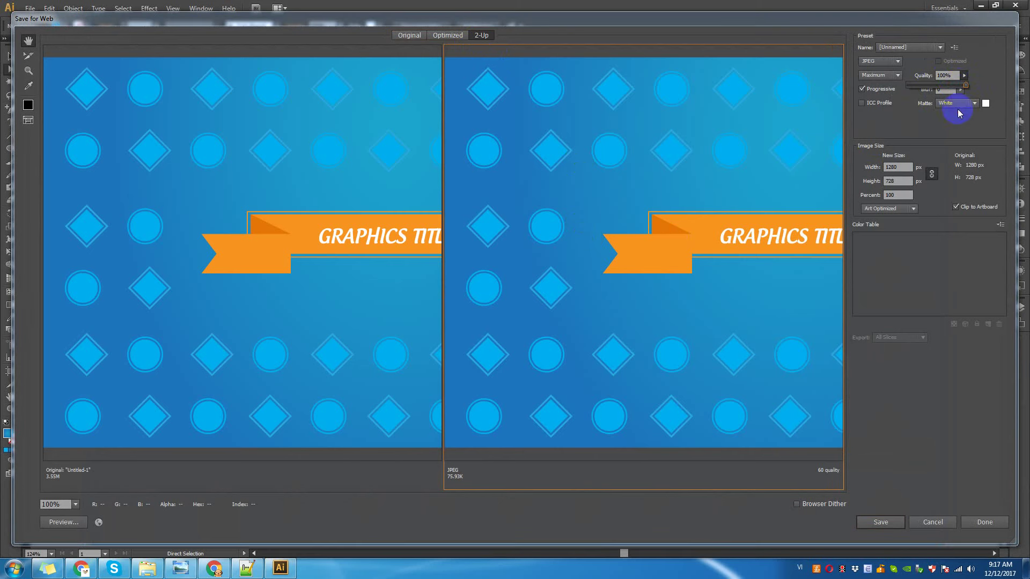
click(870, 523)
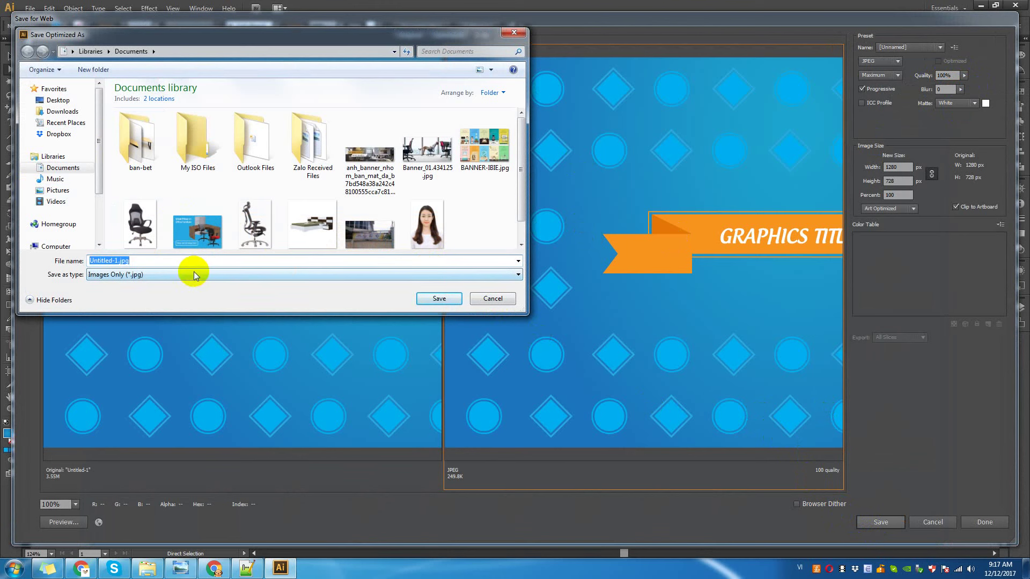
Name the JPEG 'creat graphics le' and save it.
text(creat)
text( grt)
key(BackSpace)
text(a)
text(phics )
text(le)
key(Return)
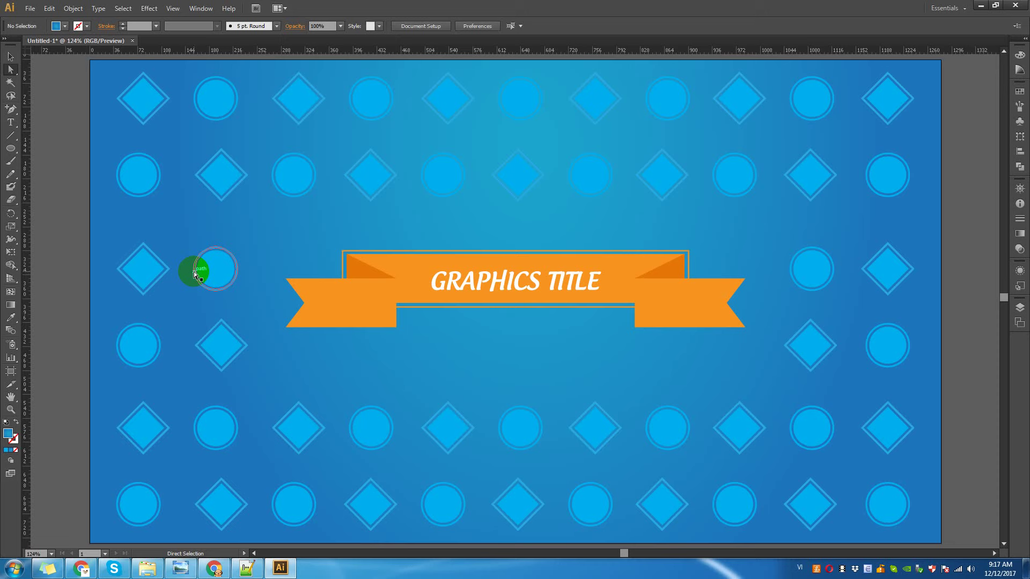